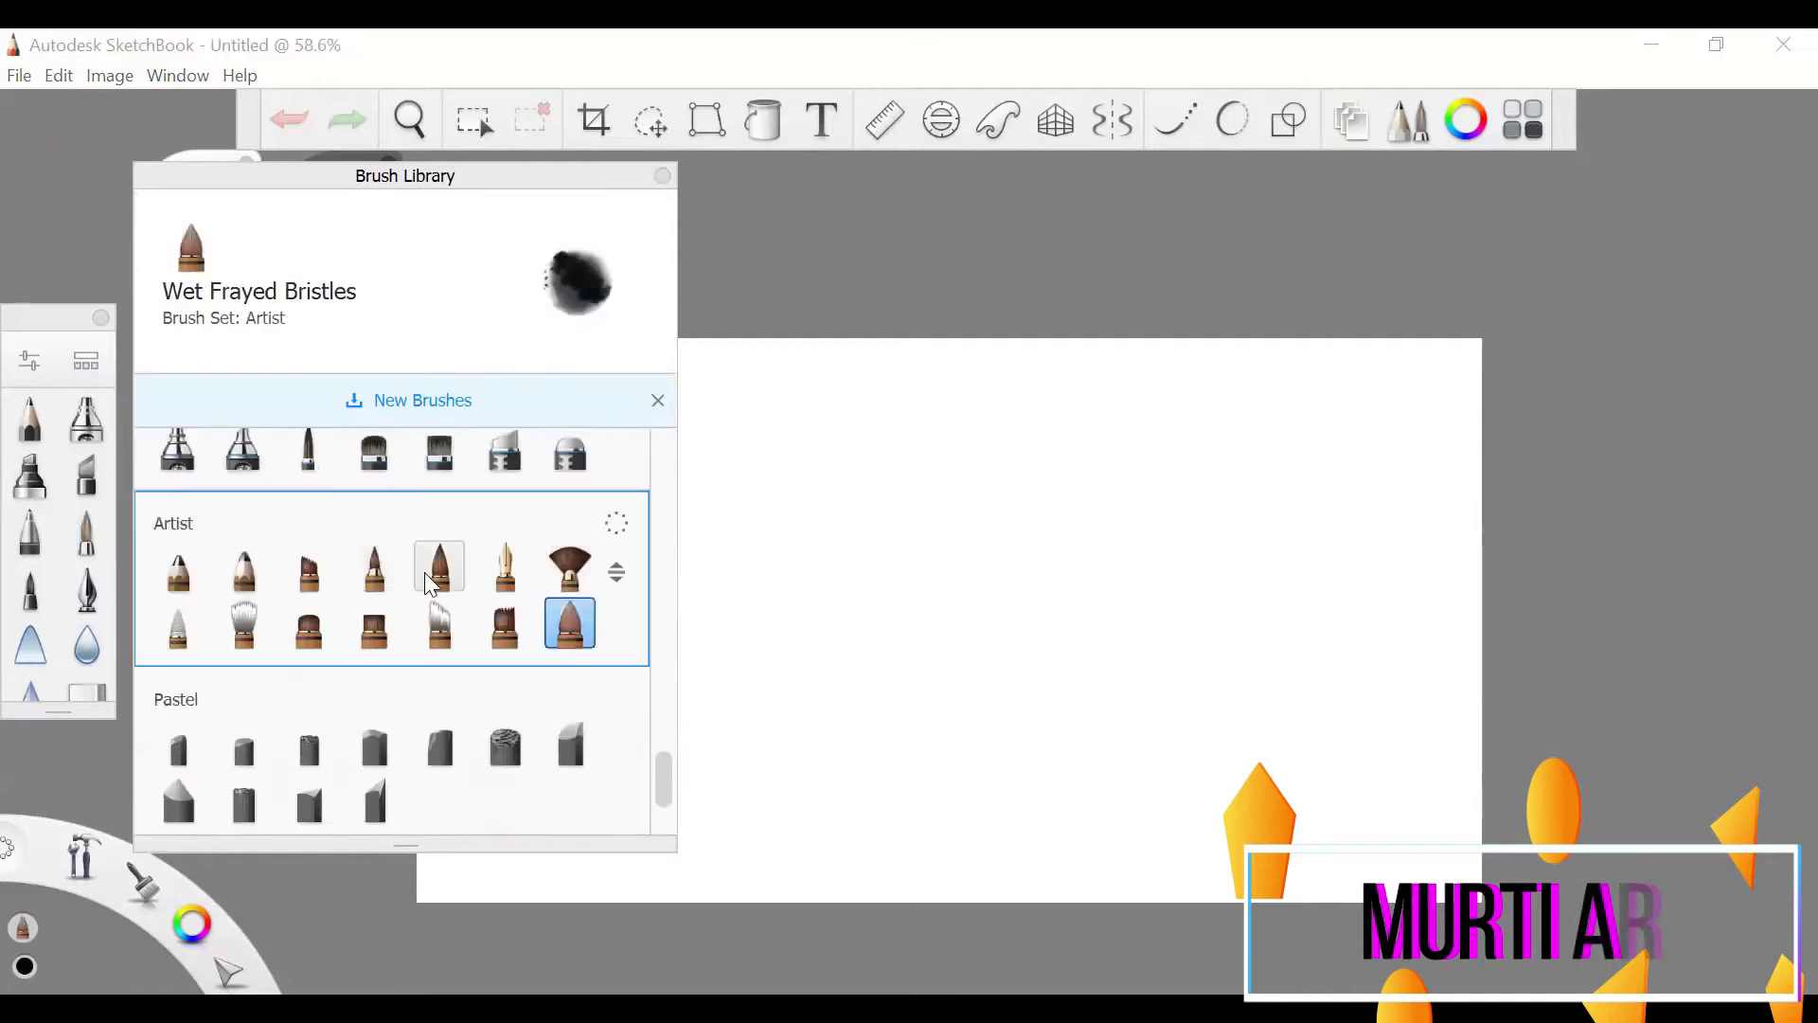
- Paint horizontal dark blue, medium blue and pale blue bands across the upper part of the canvas
left_click(1466, 120)
mouse_move(152, 712)
left_mouse_down()
mouse_move(127, 697)
mouse_move(160, 682)
left_mouse_up()
left_click_drag(426, 379, 1554, 420)
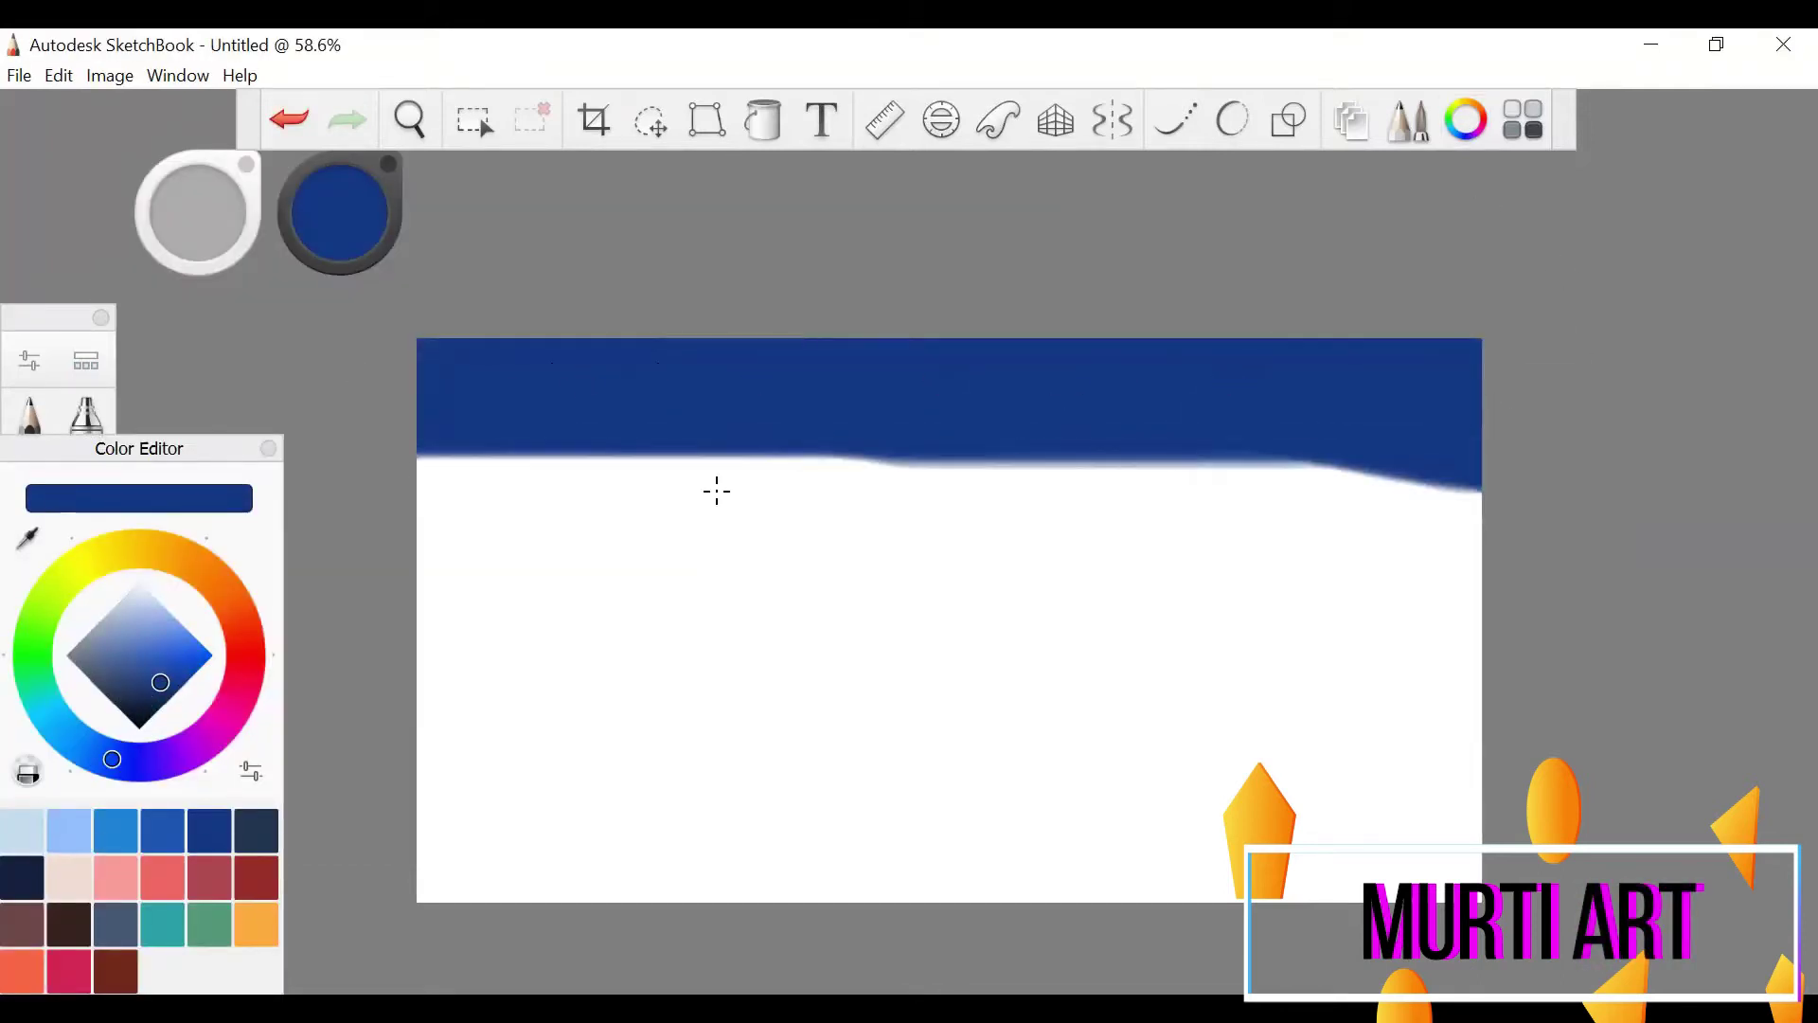
left_click(171, 640)
left_click_drag(426, 455, 1477, 464)
left_click(156, 619)
left_click_drag(426, 568, 1500, 603)
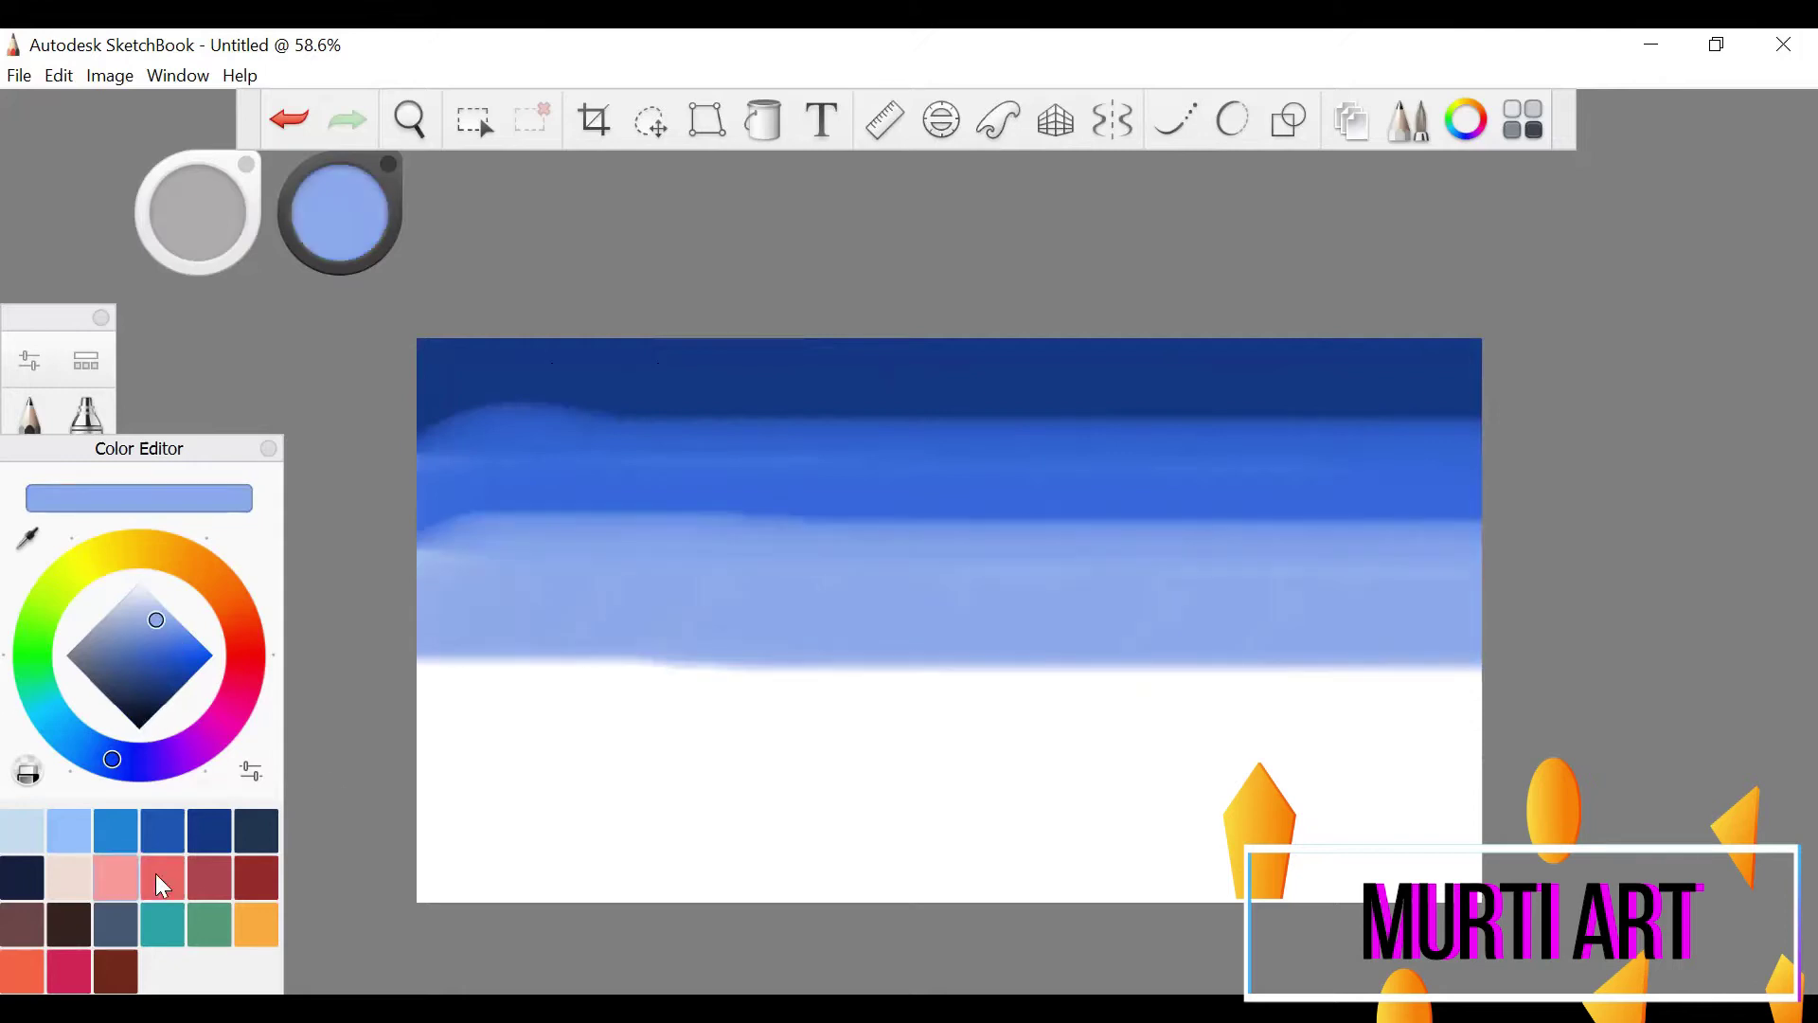
- Paint a coral red band below the pale blue one and a pink band along the canvas's lower edge
left_click(162, 879)
left_click_drag(422, 720, 1483, 725)
left_click(116, 878)
left_click_drag(422, 834, 1304, 897)
- Blend the boundaries between the painted sky bands with the Blending brush from the Artist set
left_click(269, 448)
left_click(86, 361)
left_click(178, 625)
left_click(663, 176)
mouse_move(436, 416)
left_mouse_down()
mouse_move(1352, 451)
mouse_move(360, 442)
mouse_move(1571, 520)
mouse_move(1088, 568)
mouse_move(921, 649)
mouse_move(363, 700)
mouse_move(369, 742)
left_mouse_up()
mouse_move(1203, 756)
left_mouse_down()
mouse_move(639, 659)
mouse_move(706, 674)
left_mouse_up()
- Paint a sky-blue band across the canvas between the pale blue and pink bands with the Ink Brush
left_click(1466, 119)
left_click(71, 737)
left_click(166, 660)
left_click(87, 361)
left_click(440, 568)
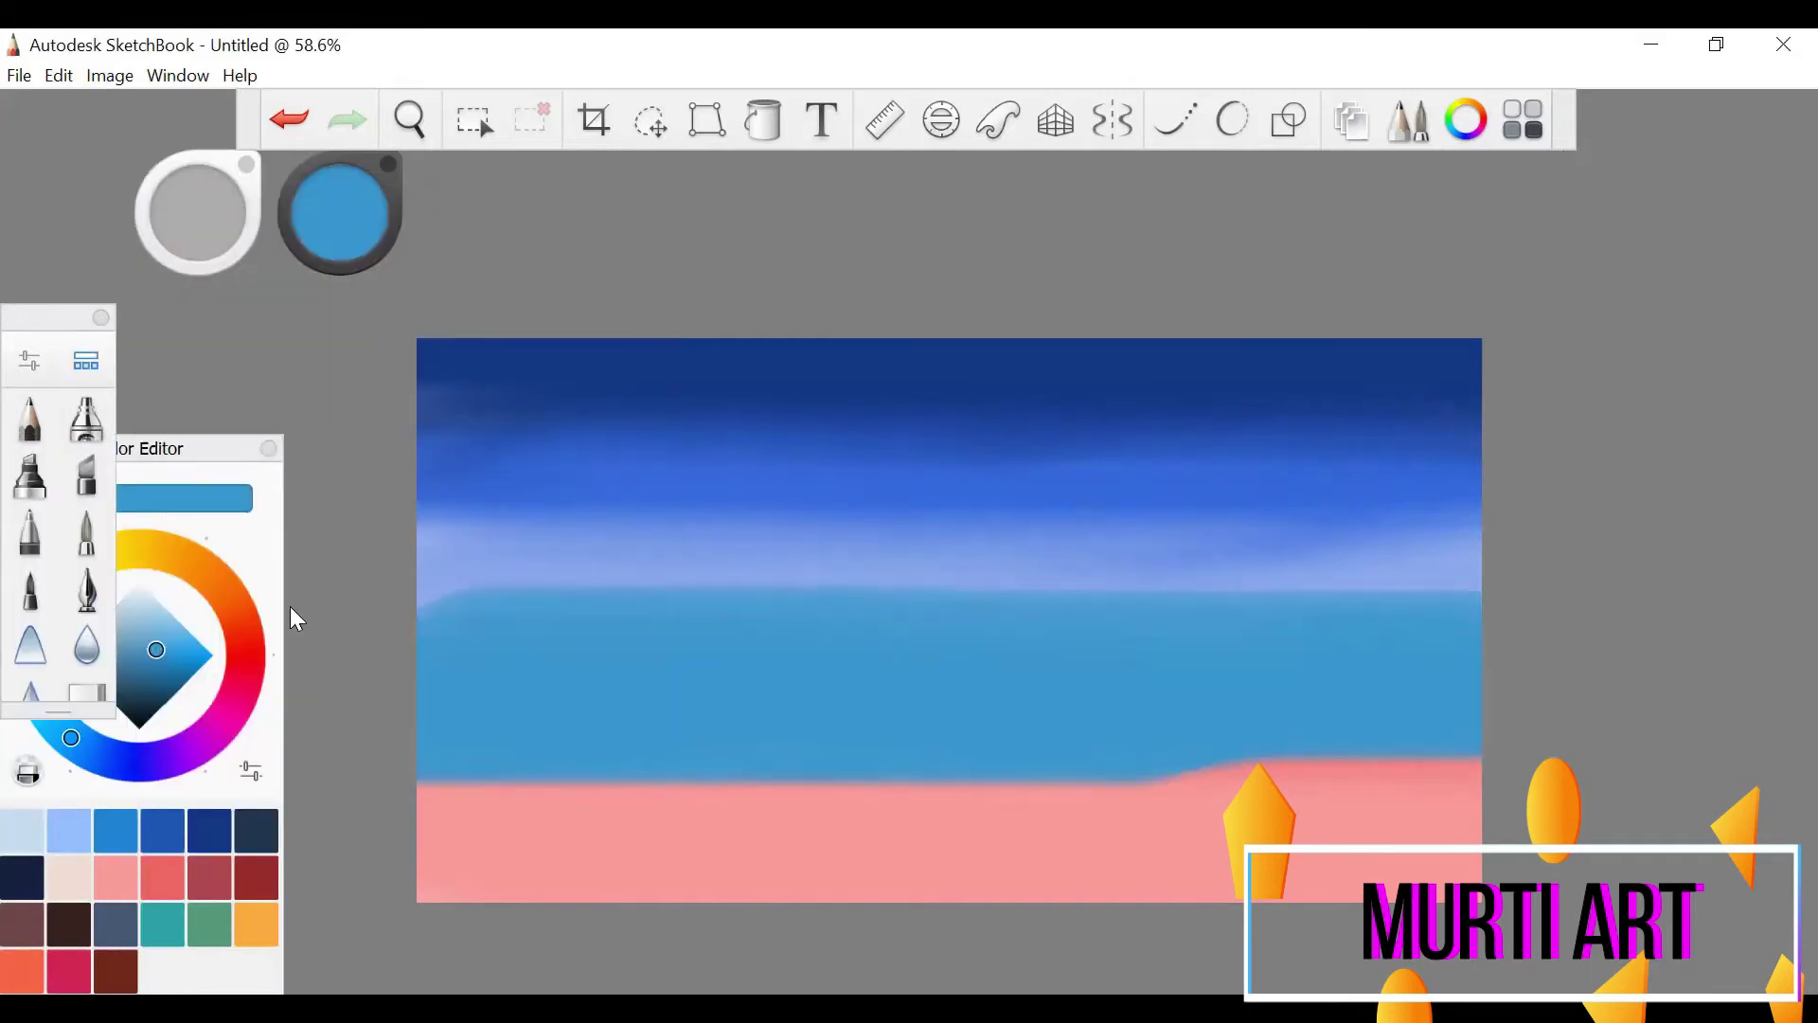
- Blend the sky-blue band into the pale blue above and the pink below with the Blending brush
left_click(86, 361)
left_click(187, 621)
left_click_drag(424, 611, 1515, 599)
mouse_move(1473, 769)
left_mouse_down()
mouse_move(934, 785)
mouse_move(1395, 793)
left_mouse_up()
mouse_move(438, 612)
left_mouse_down()
mouse_move(1145, 600)
mouse_move(1230, 636)
left_mouse_up()
mouse_move(1126, 515)
left_mouse_down()
mouse_move(1372, 722)
mouse_move(1400, 824)
mouse_move(530, 825)
left_mouse_up()
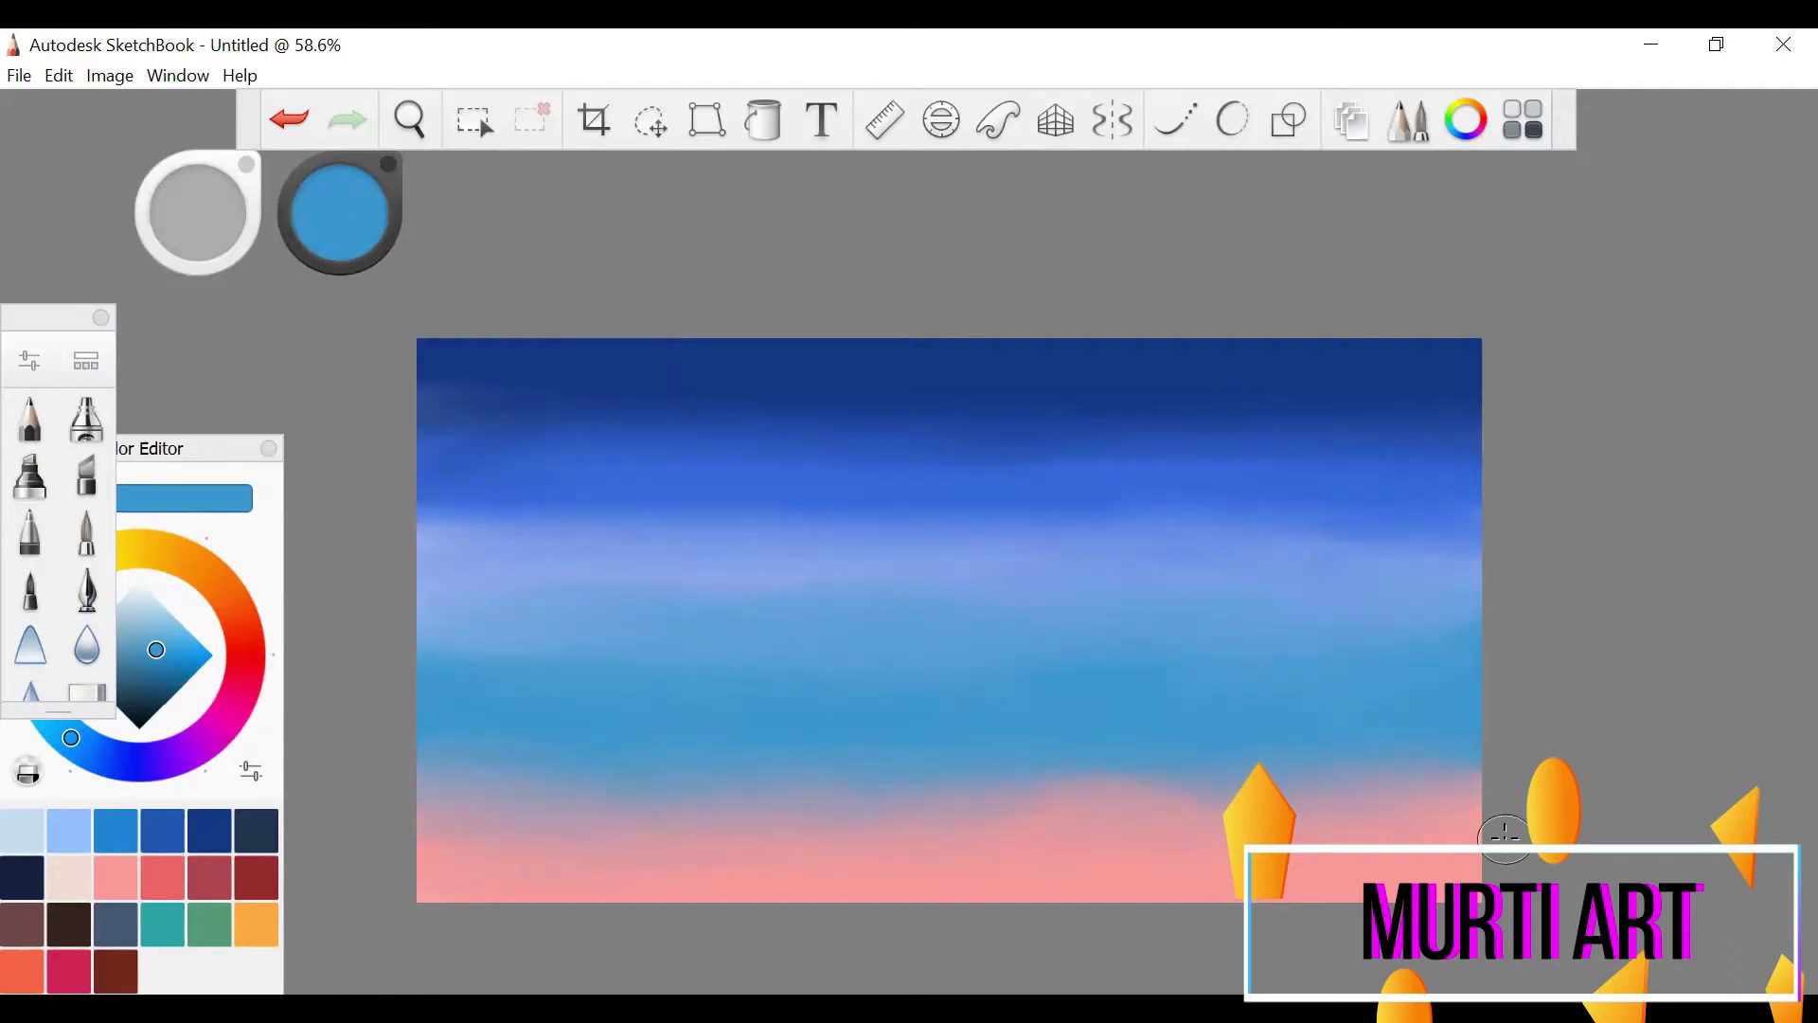
left_click(100, 317)
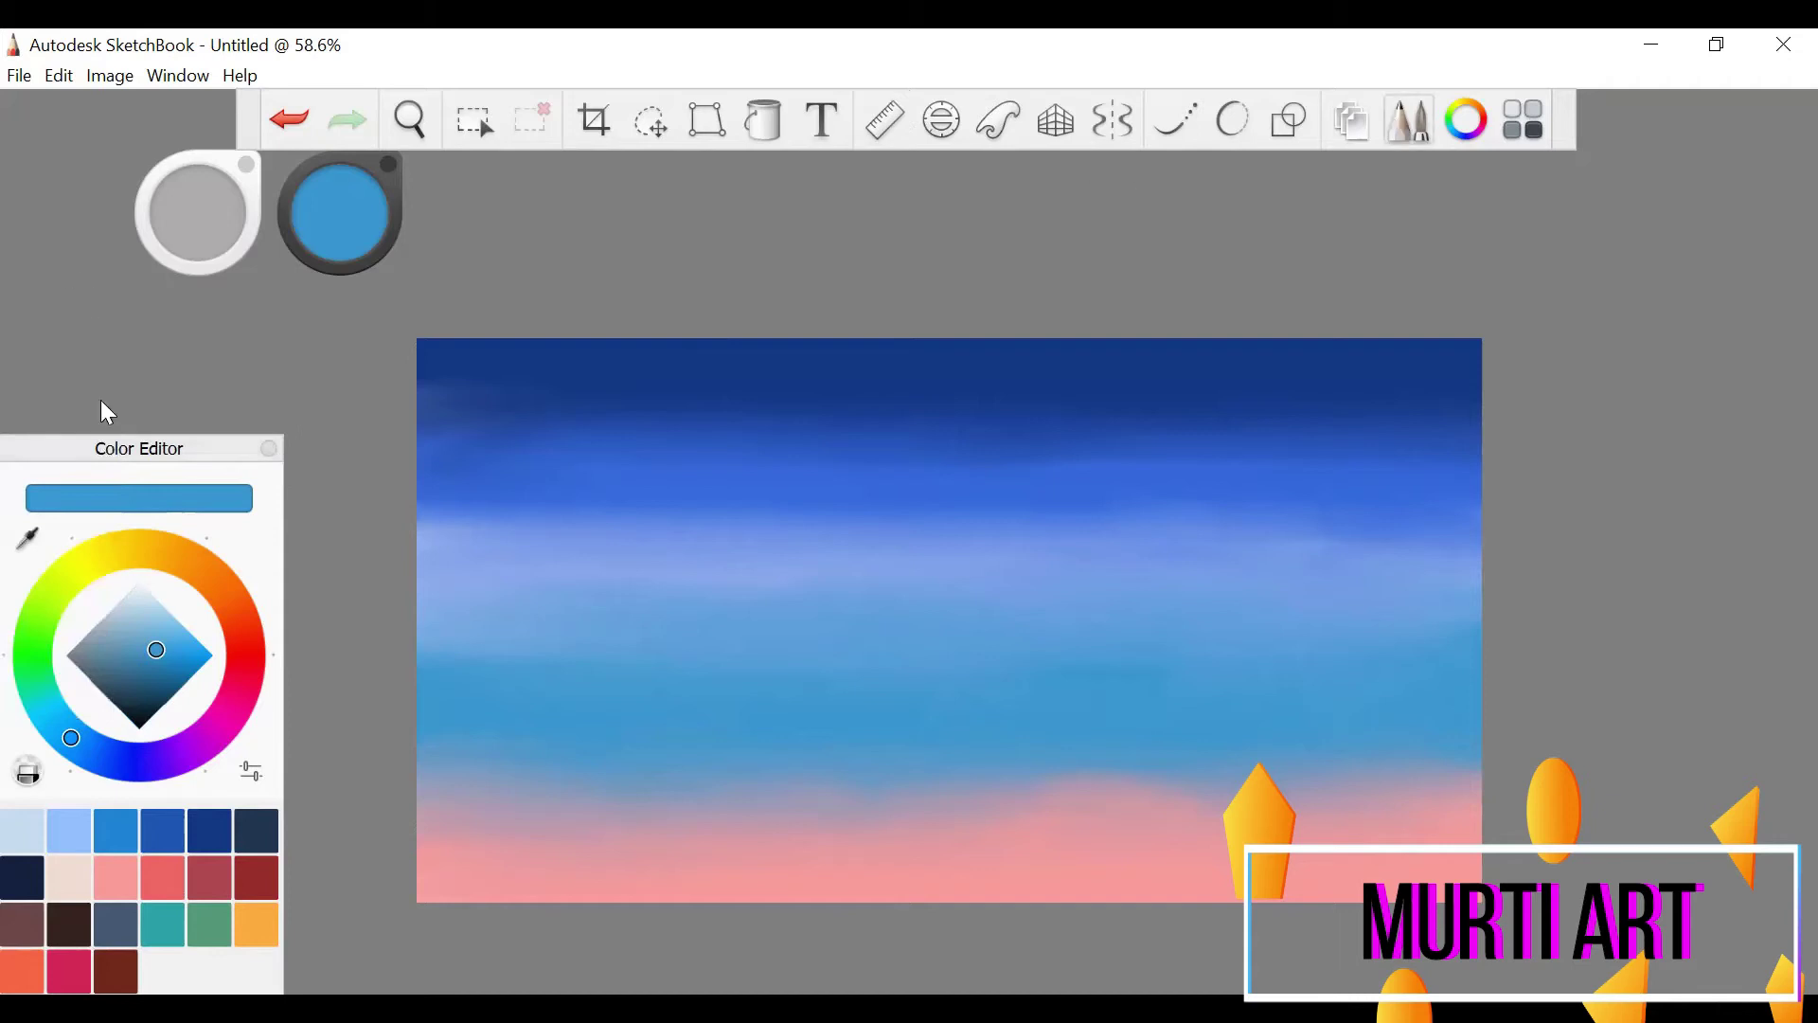
- Pick the pale pink swatch and paint a bright round glow over the left part of the sky with a glow brush
left_click(1409, 120)
left_click(87, 361)
left_click(178, 606)
left_click(662, 176)
left_click(1466, 120)
left_click(1466, 120)
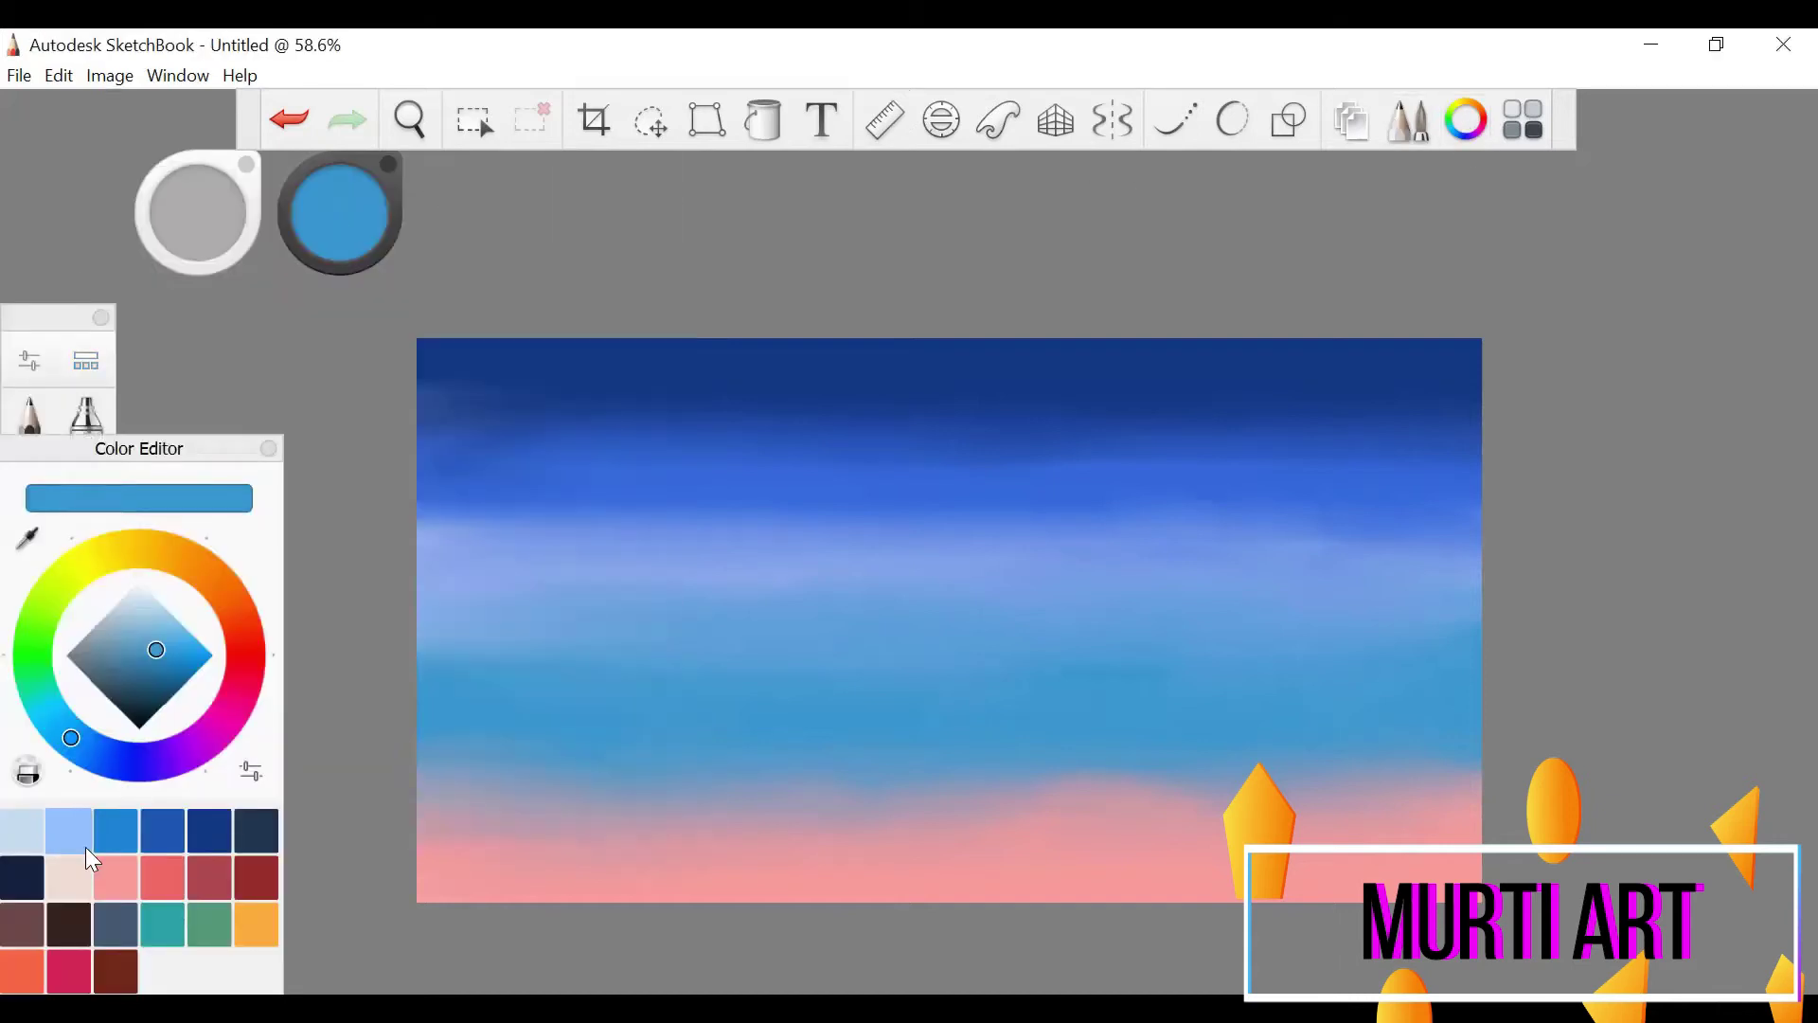
left_click(69, 877)
left_click(269, 448)
left_click(29, 360)
left_click(556, 583)
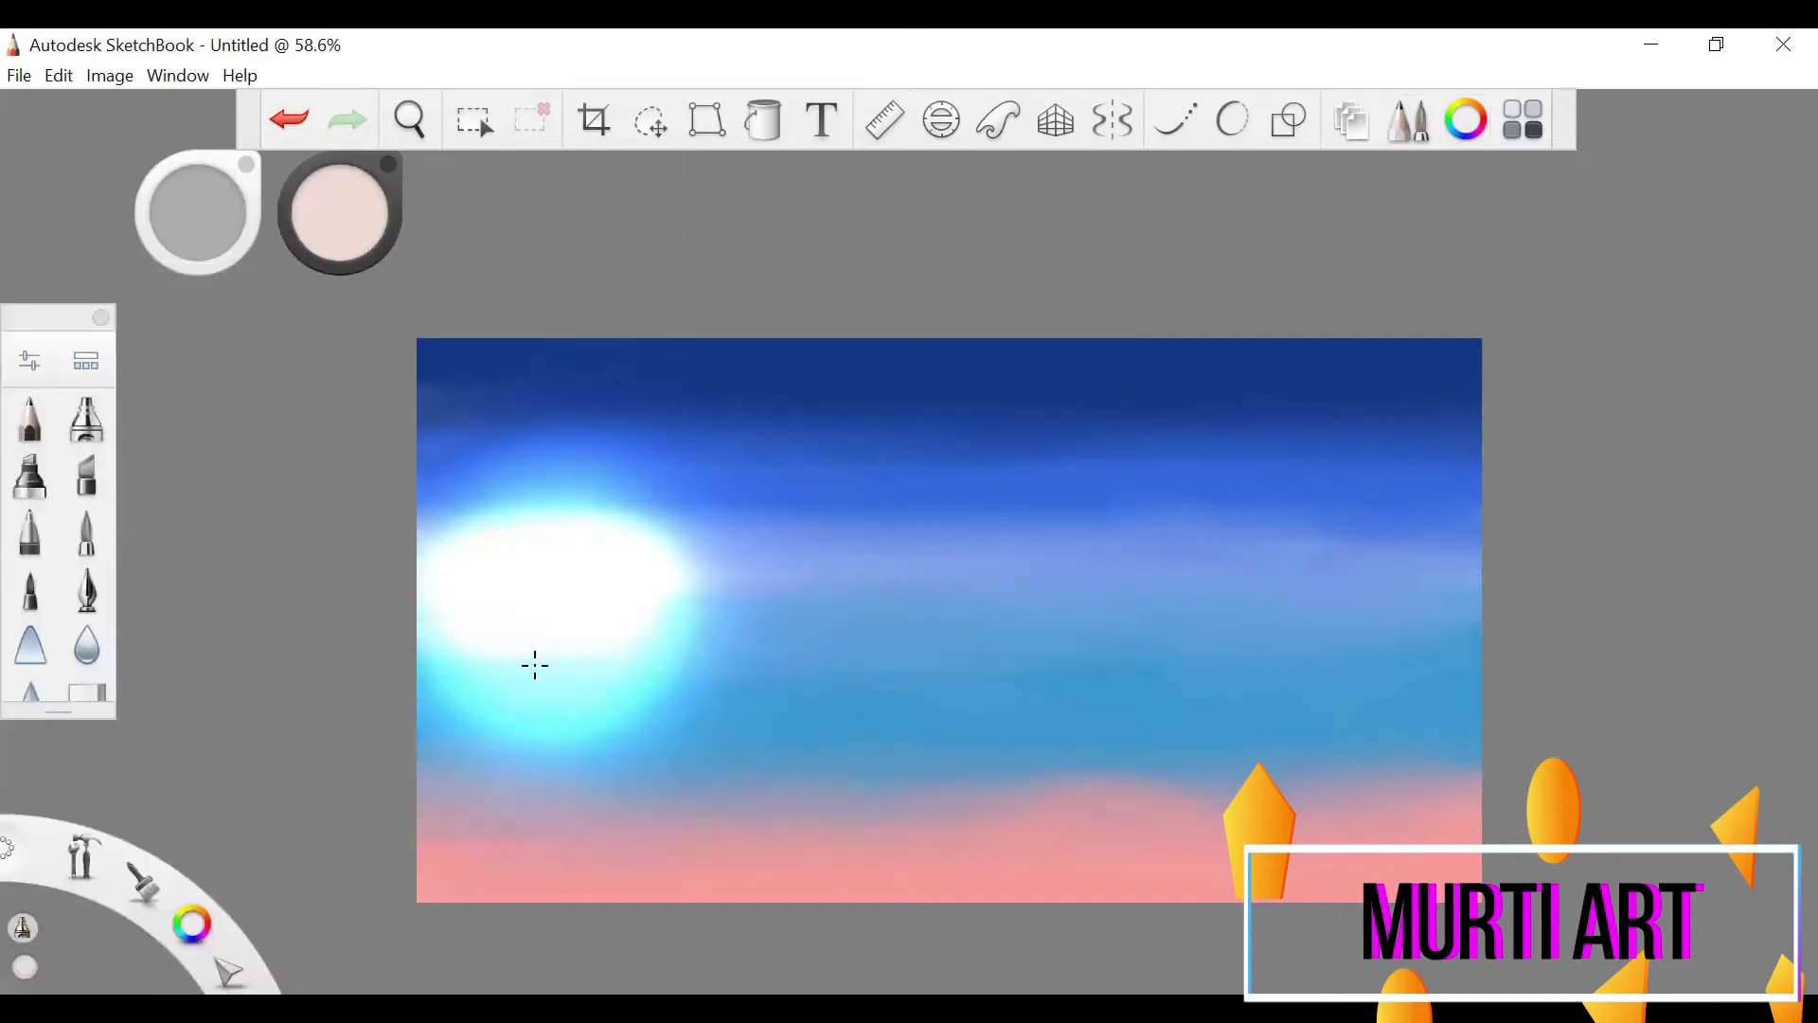
left_click_drag(556, 582, 543, 621)
- Switch to the Ink Brush from the Artist brush set, keeping pale pink as the painting color
left_click(1466, 120)
left_click(1409, 121)
left_click(1409, 121)
left_click(86, 361)
scroll(195, 504, "down", 5)
left_click(178, 497)
left_click(570, 496)
left_click(663, 176)
left_click(86, 360)
left_click(29, 360)
left_click(663, 176)
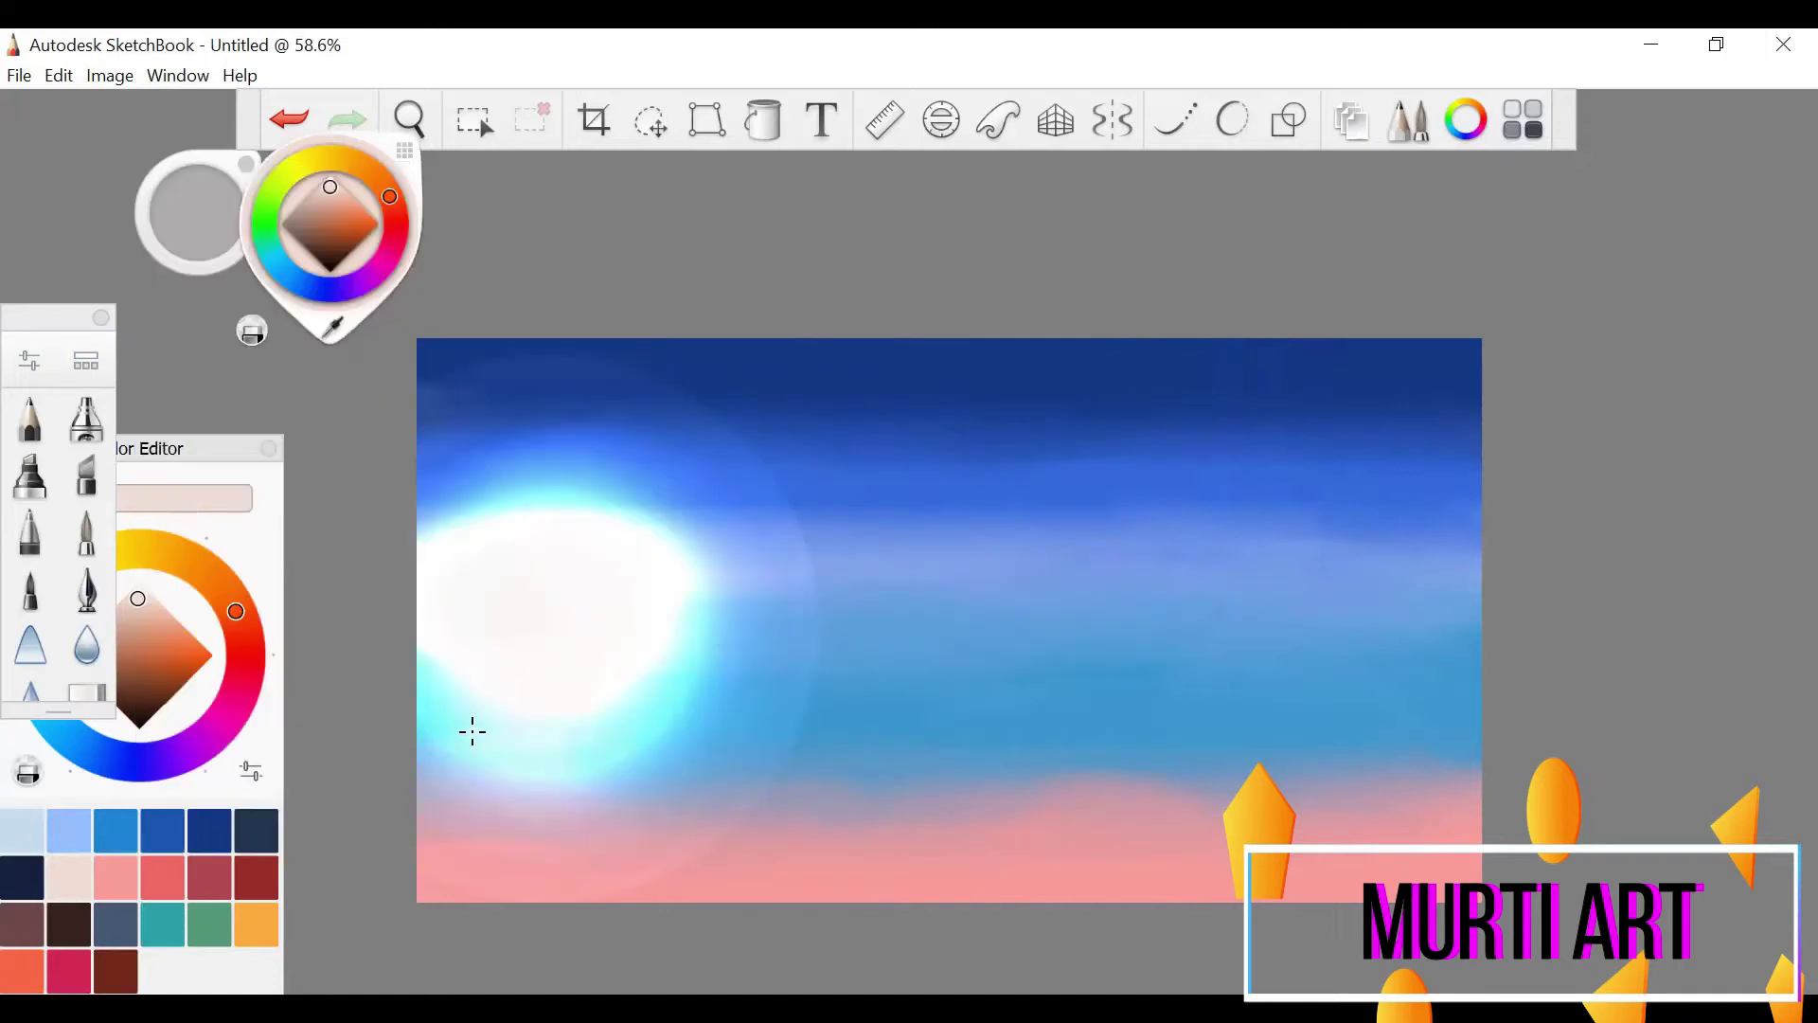
left_click(86, 360)
left_click(663, 176)
- Paint a large solid pale pink moon over the glow in the left part of the sky, undoing faulty strokes
mouse_move(492, 615)
left_mouse_down()
mouse_move(588, 625)
mouse_move(650, 527)
mouse_move(594, 476)
mouse_move(572, 747)
mouse_move(689, 735)
mouse_move(515, 547)
mouse_move(584, 596)
mouse_move(464, 696)
left_mouse_up()
key("ctrl+z")
key("ctrl+z")
mouse_move(458, 467)
left_mouse_down()
mouse_move(516, 440)
mouse_move(616, 480)
mouse_move(469, 439)
mouse_move(640, 482)
mouse_move(681, 593)
mouse_move(616, 535)
mouse_move(624, 458)
mouse_move(643, 491)
mouse_move(483, 439)
mouse_move(618, 475)
mouse_move(697, 564)
mouse_move(709, 656)
mouse_move(685, 722)
mouse_move(582, 788)
mouse_move(429, 794)
mouse_move(486, 825)
mouse_move(571, 830)
mouse_move(682, 755)
left_mouse_up()
key("ctrl+z")
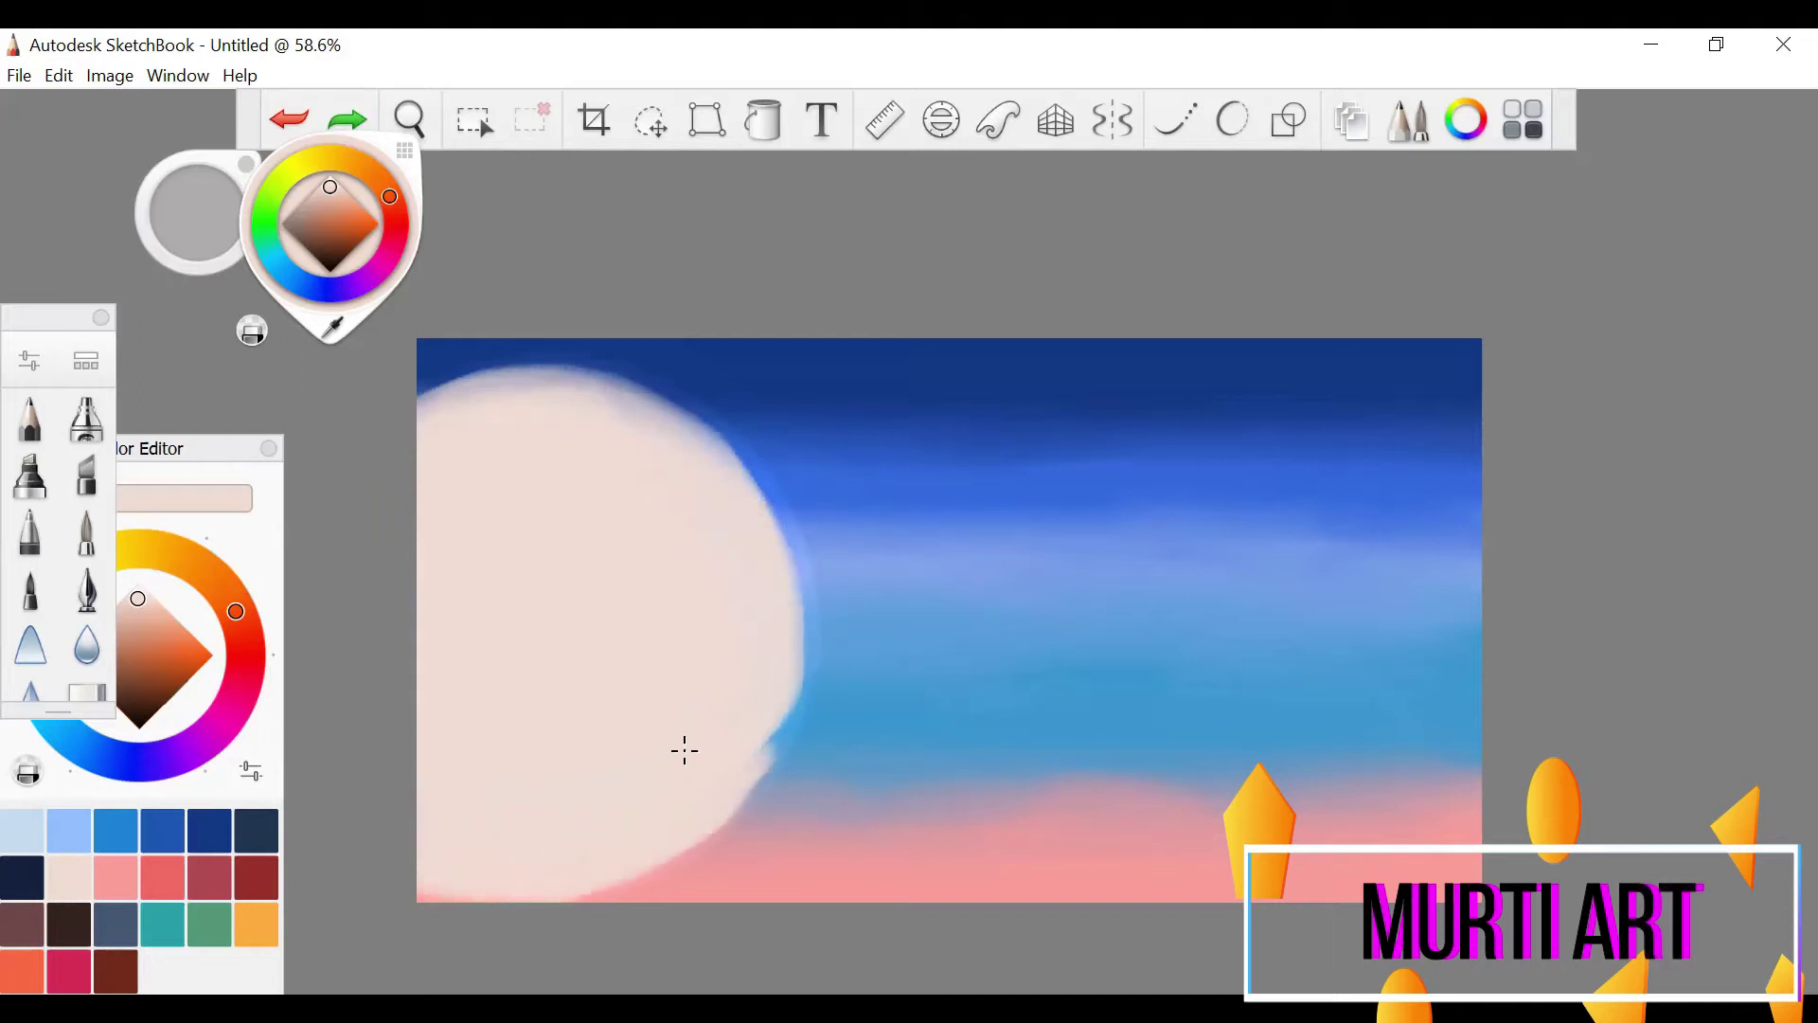
mouse_move(710, 608)
left_mouse_down()
mouse_move(537, 443)
mouse_move(356, 464)
mouse_move(643, 681)
mouse_move(708, 686)
left_mouse_up()
key("ctrl+z")
mouse_move(536, 520)
left_mouse_down()
mouse_move(422, 461)
mouse_move(446, 446)
mouse_move(666, 524)
mouse_move(657, 503)
mouse_move(707, 588)
mouse_move(673, 730)
mouse_move(588, 816)
mouse_move(662, 796)
mouse_move(726, 600)
mouse_move(662, 487)
mouse_move(531, 430)
mouse_move(703, 636)
left_mouse_up()
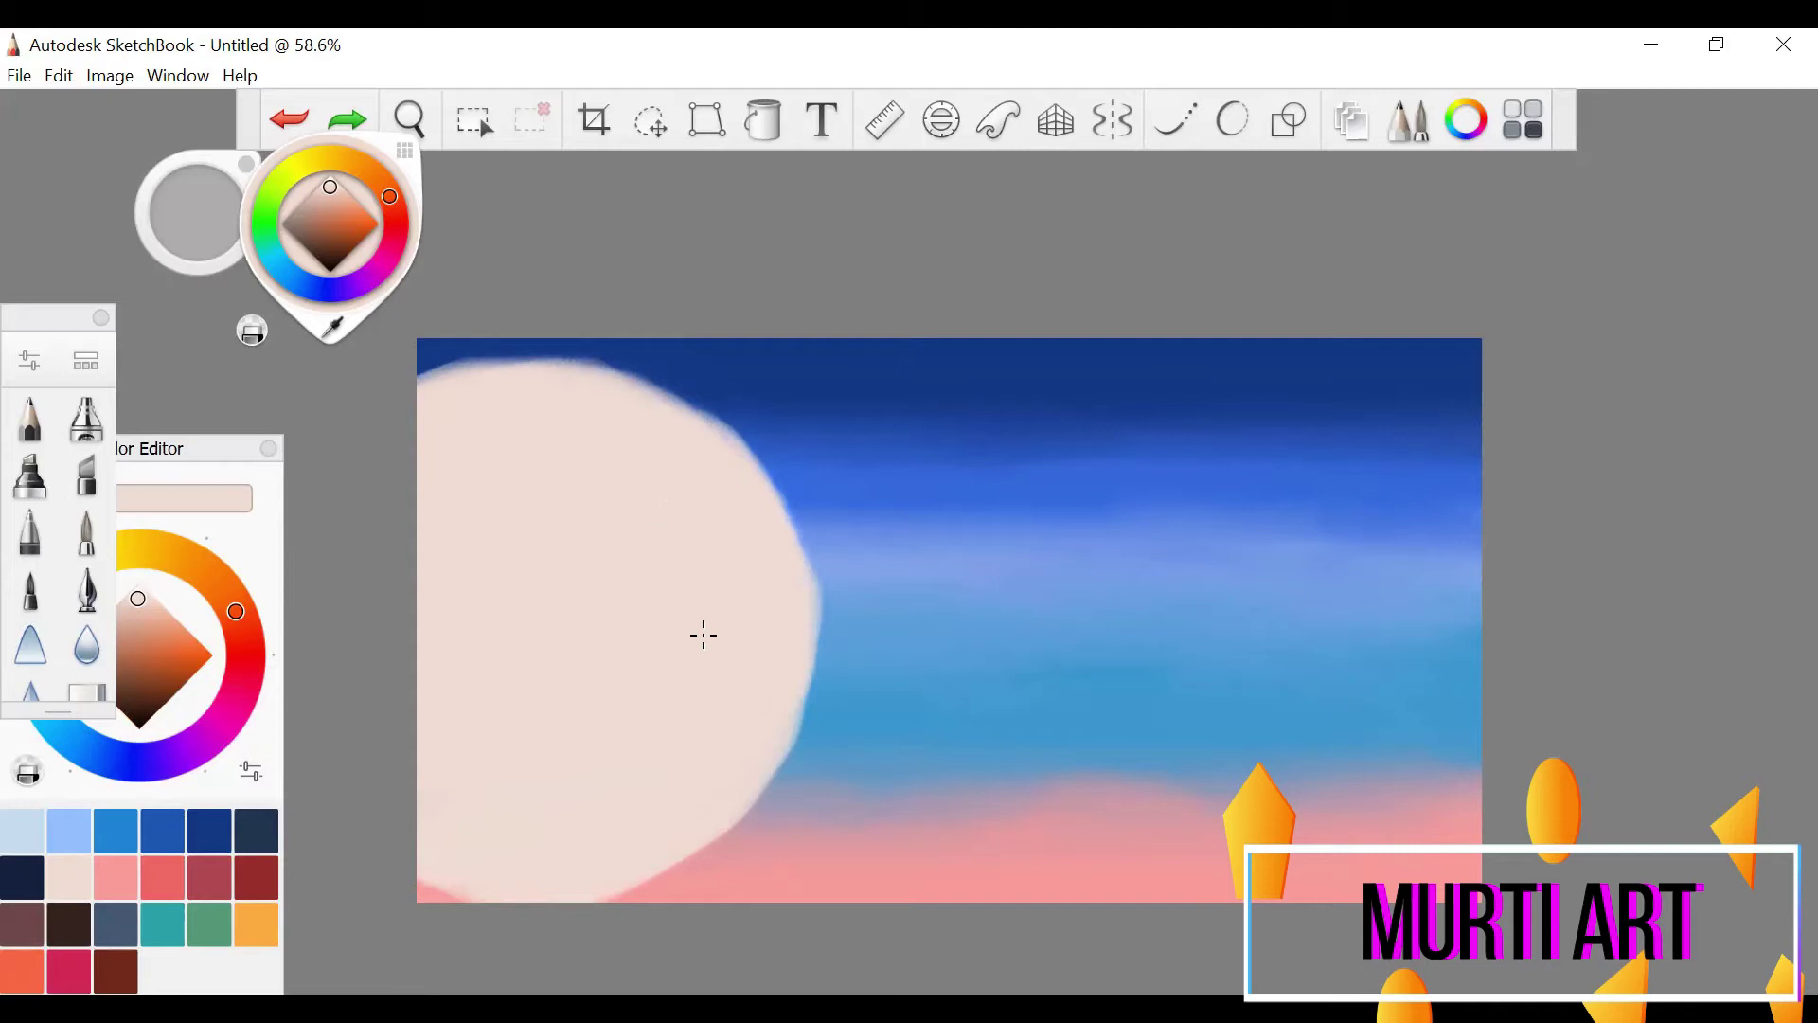
scroll(572, 336, "up", 1)
scroll(572, 569, "down", 1)
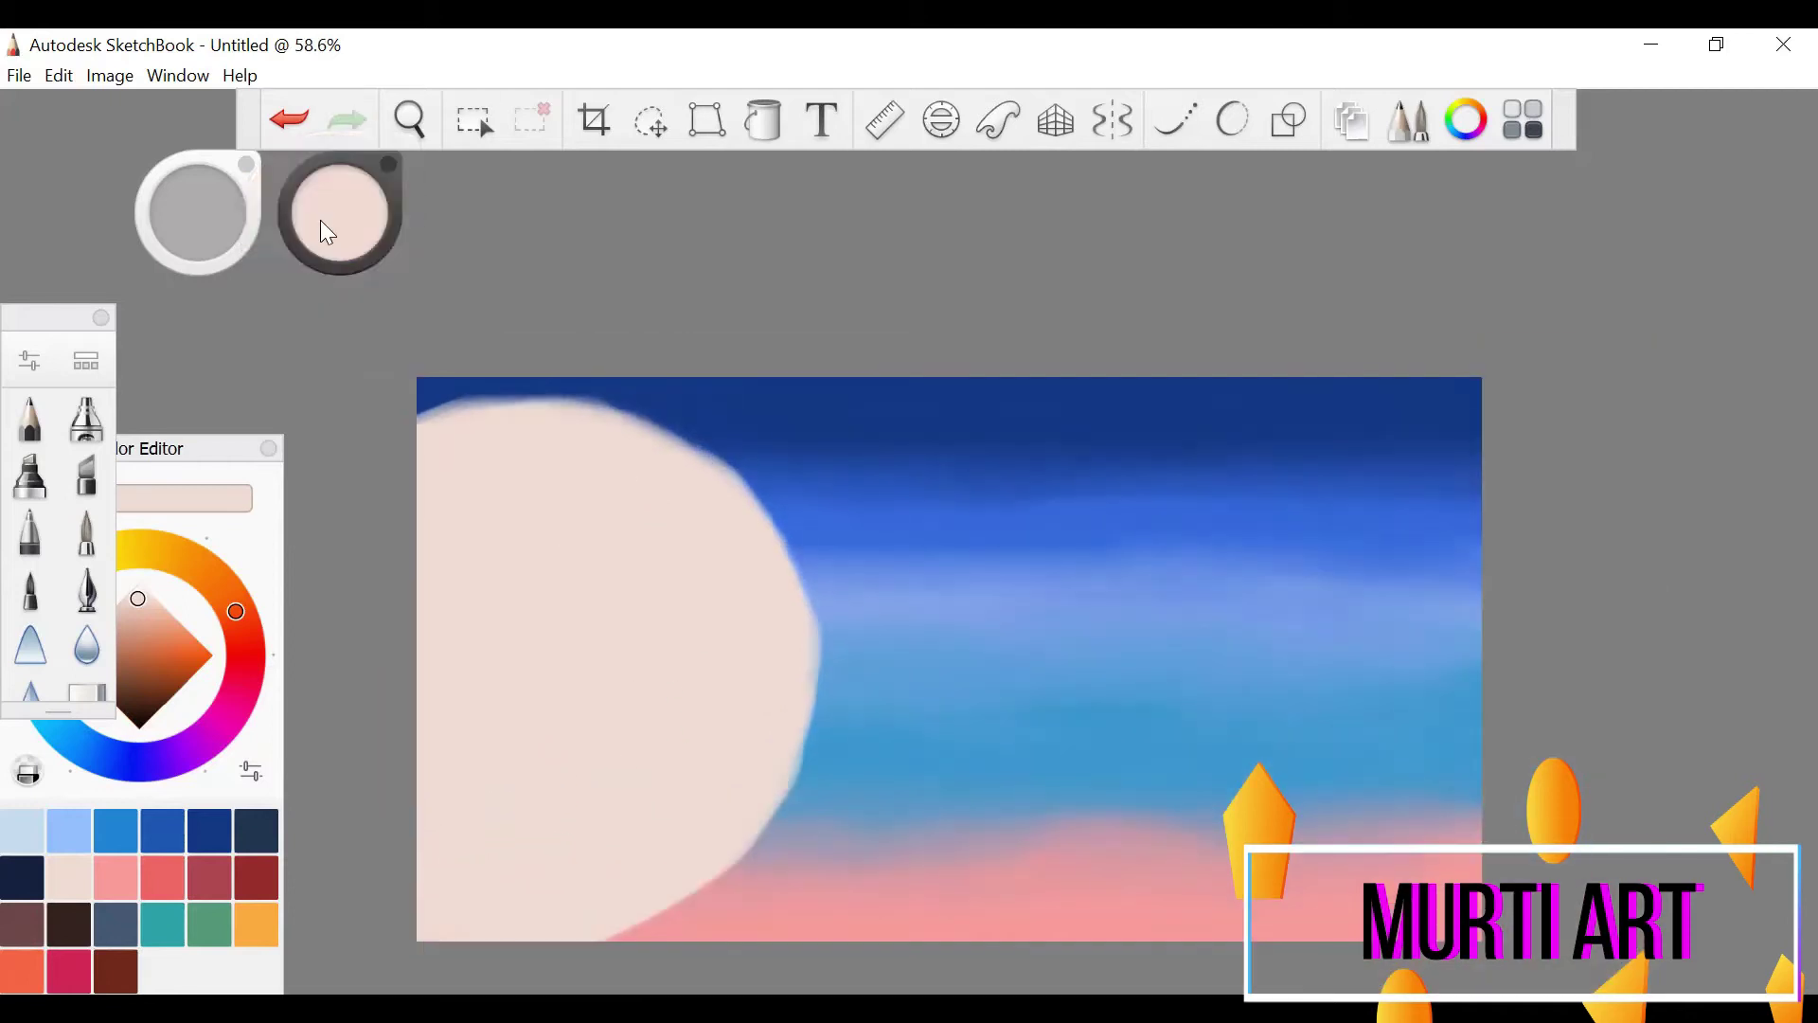
- Pick a light orange and paint a textured patch on the moon's upper left with the Salty Watercolor brush
left_click(322, 222)
left_click(345, 205)
left_click(30, 361)
left_click_drag(928, 548, 796, 547)
left_click(86, 361)
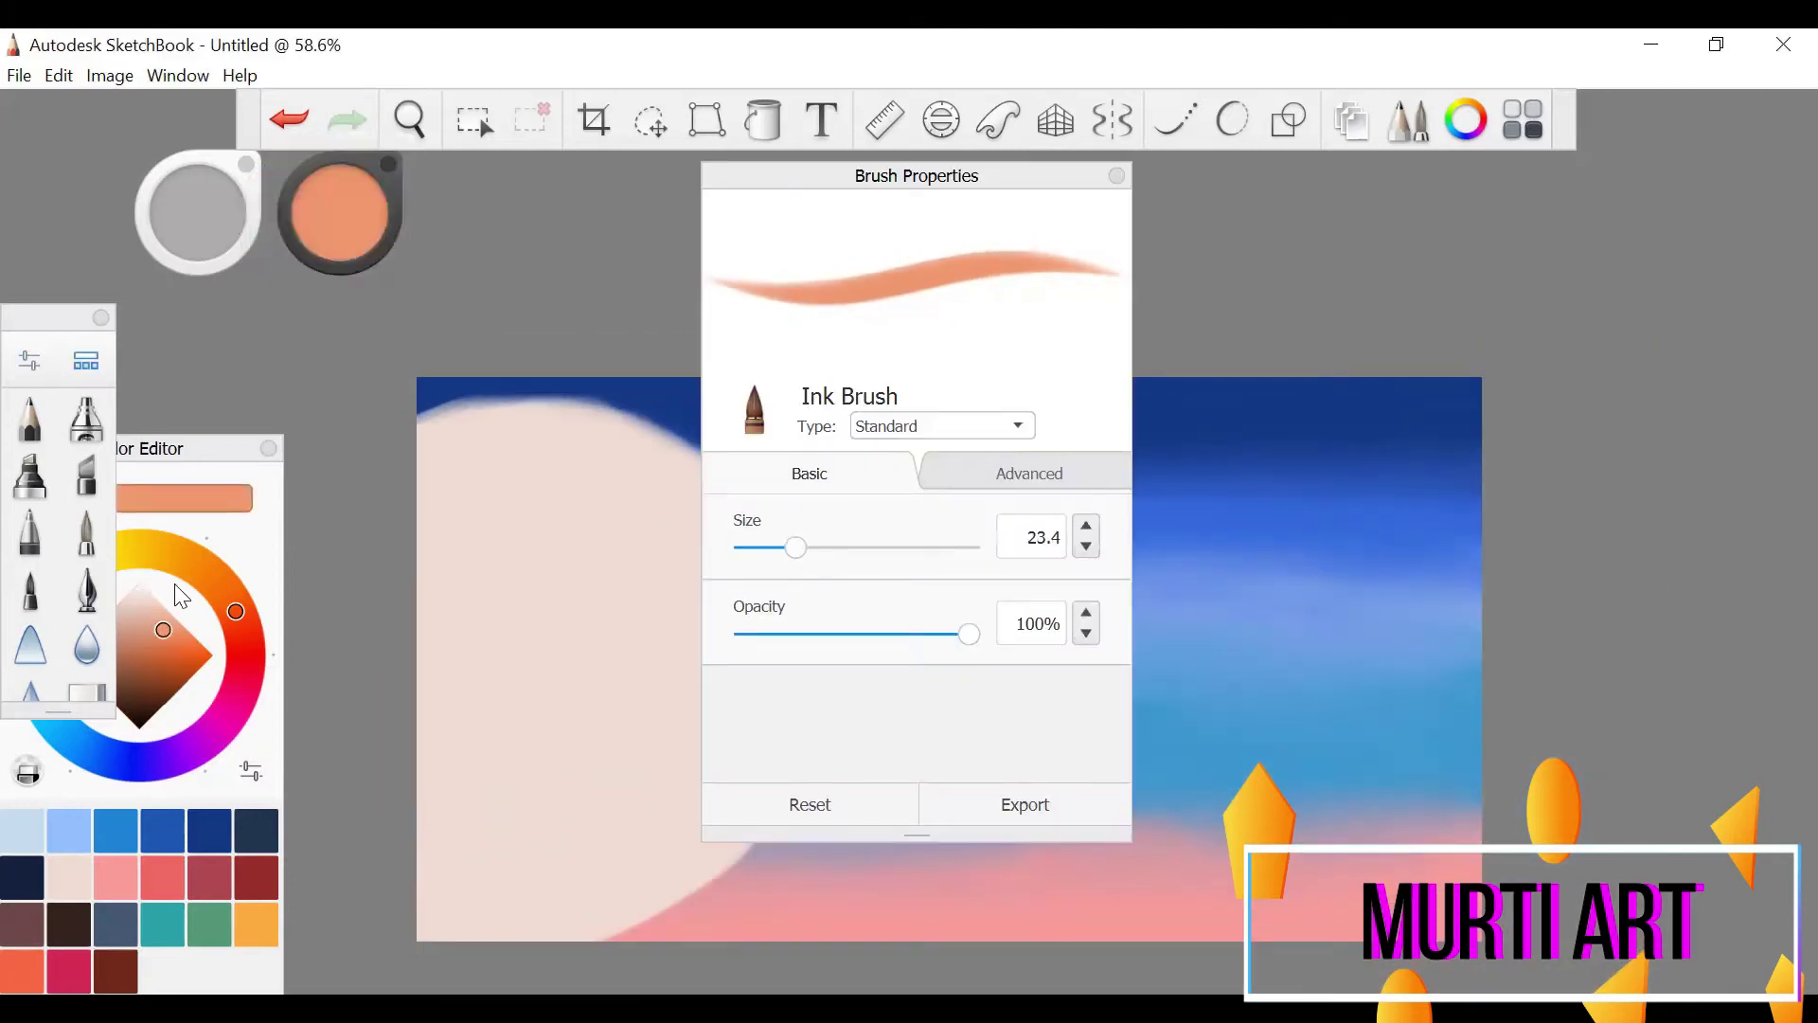
left_click(177, 586)
left_click(664, 175)
key("ctrl+b")
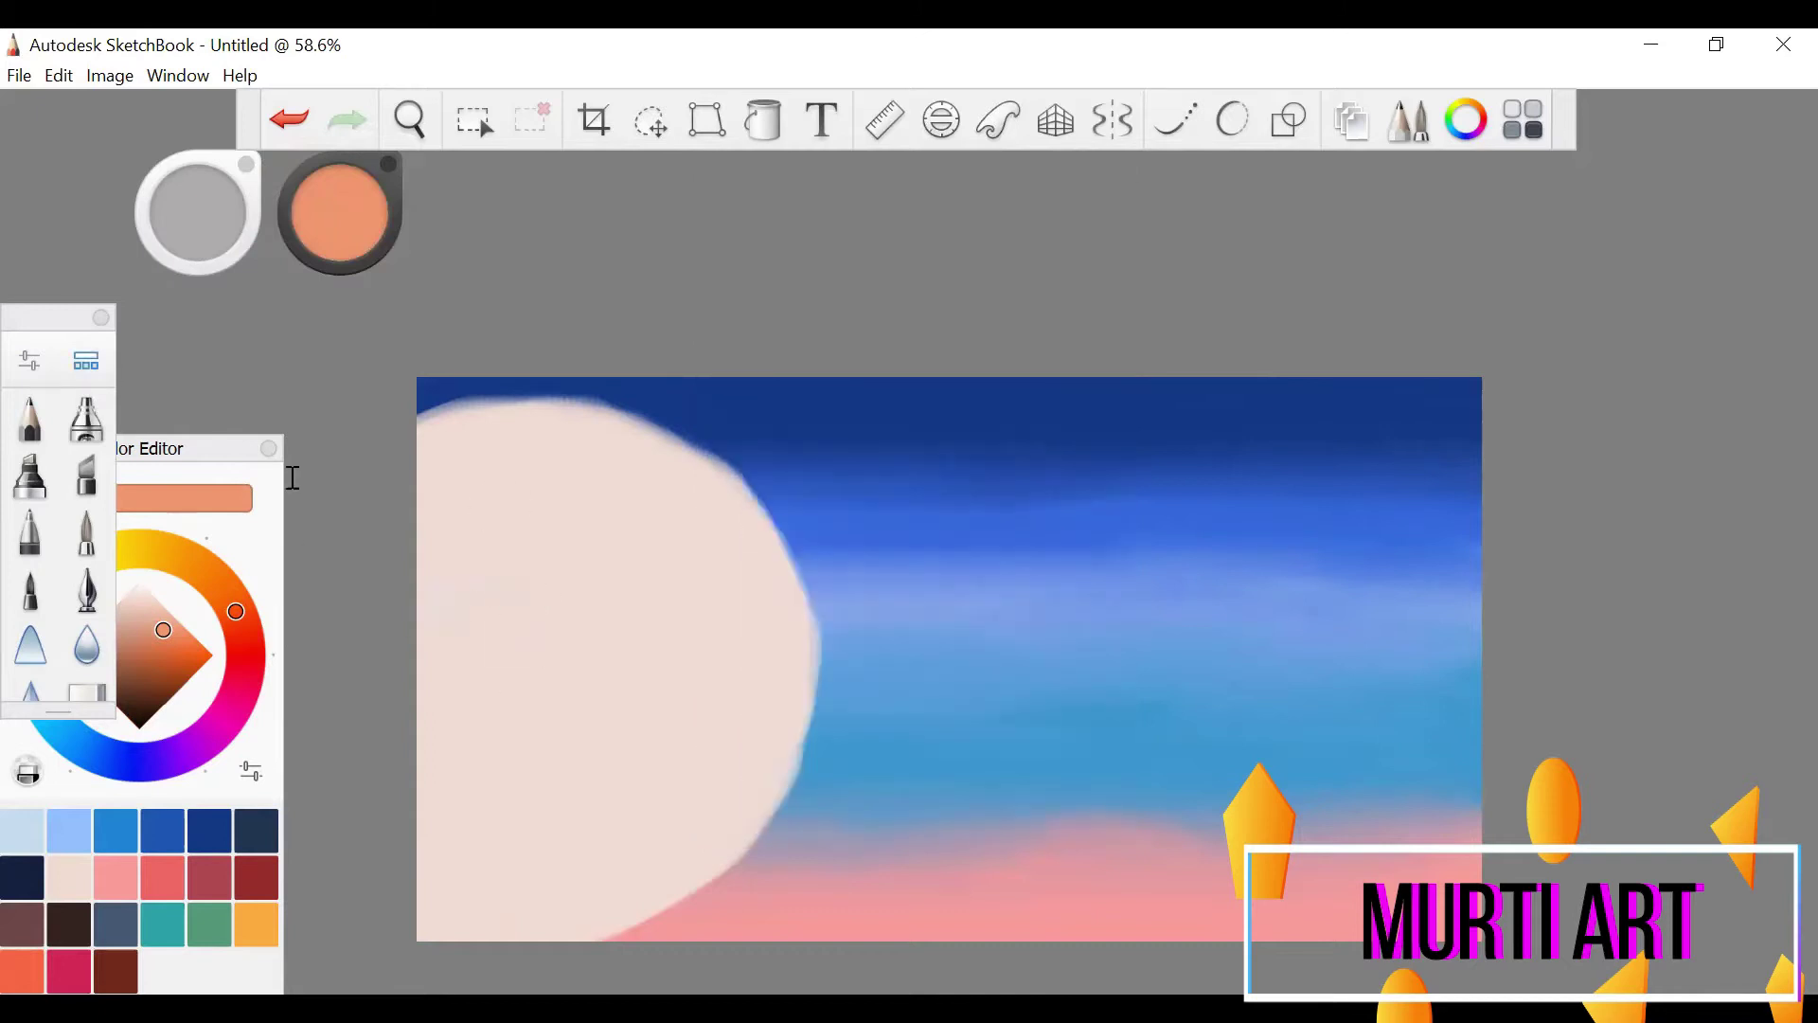
left_click(570, 525)
left_click(665, 175)
left_click_drag(459, 540, 606, 586)
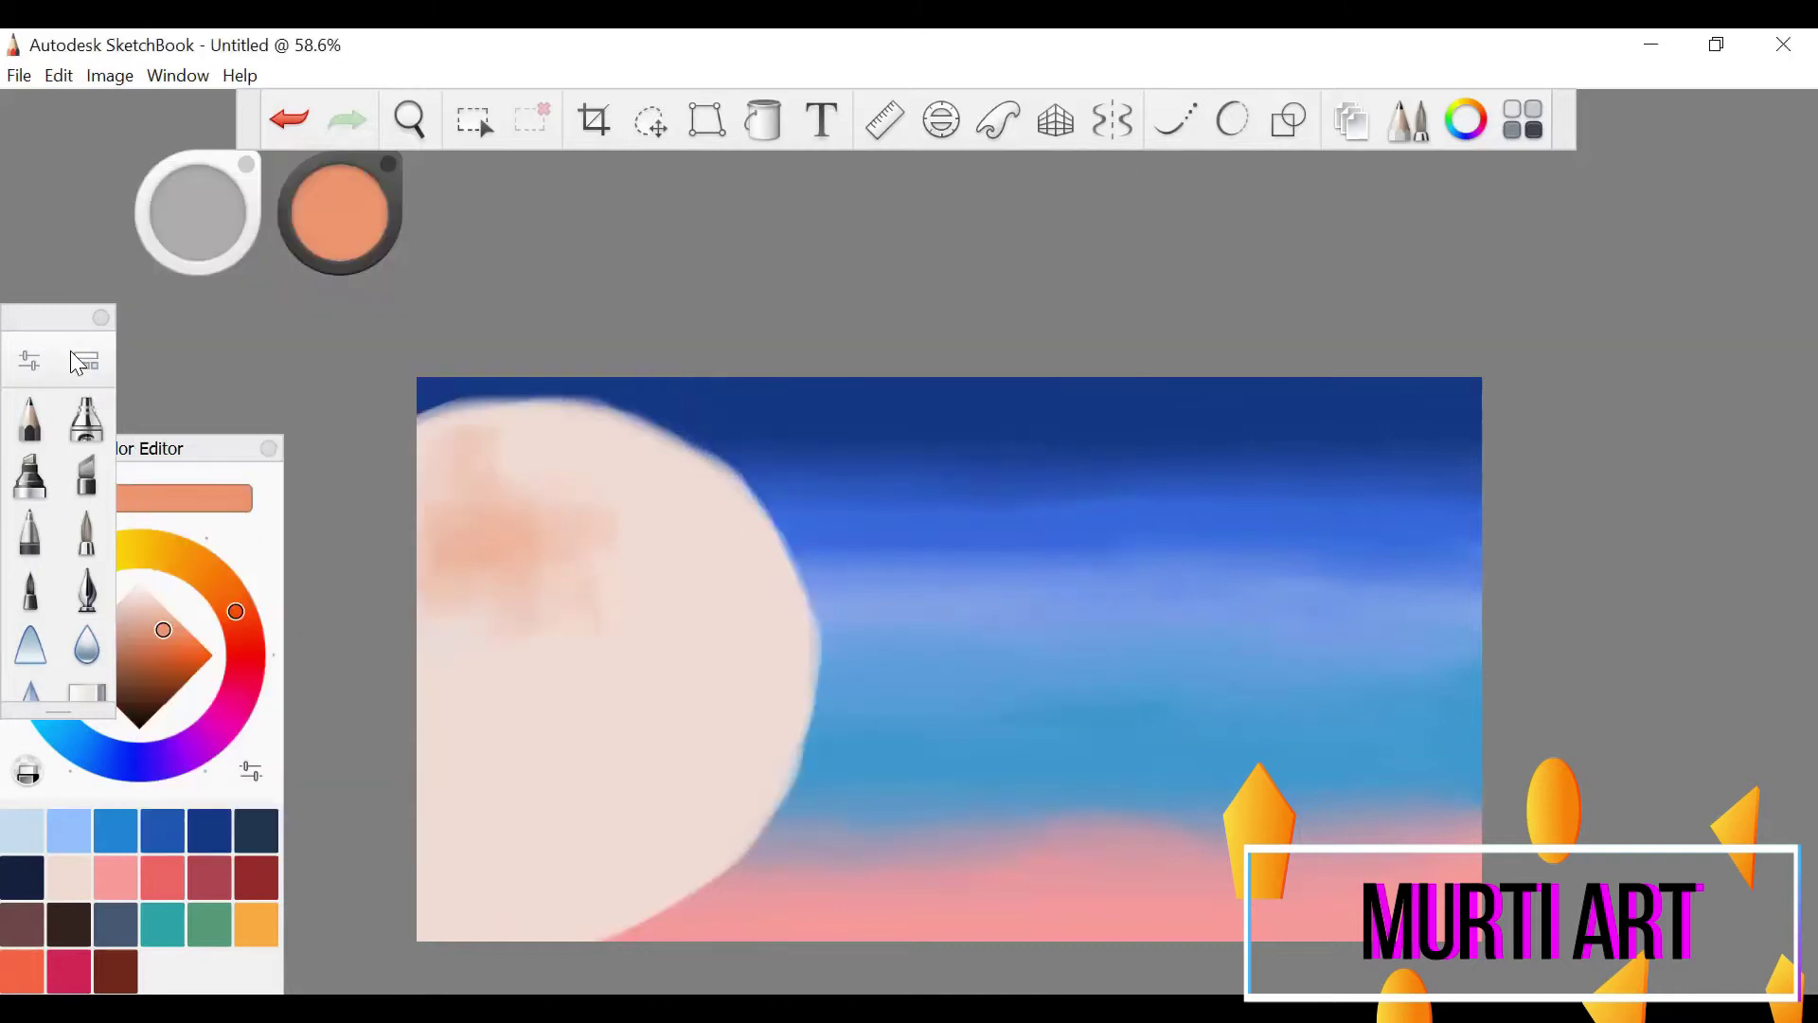
- Set the Salty Watercolor brush size to 77.1 and paint more orange patches across the moon
left_click(29, 361)
left_click_drag(932, 547, 885, 548)
mouse_move(582, 620)
left_mouse_down()
mouse_move(556, 698)
mouse_move(636, 654)
left_mouse_up()
left_click_drag(528, 742, 488, 788)
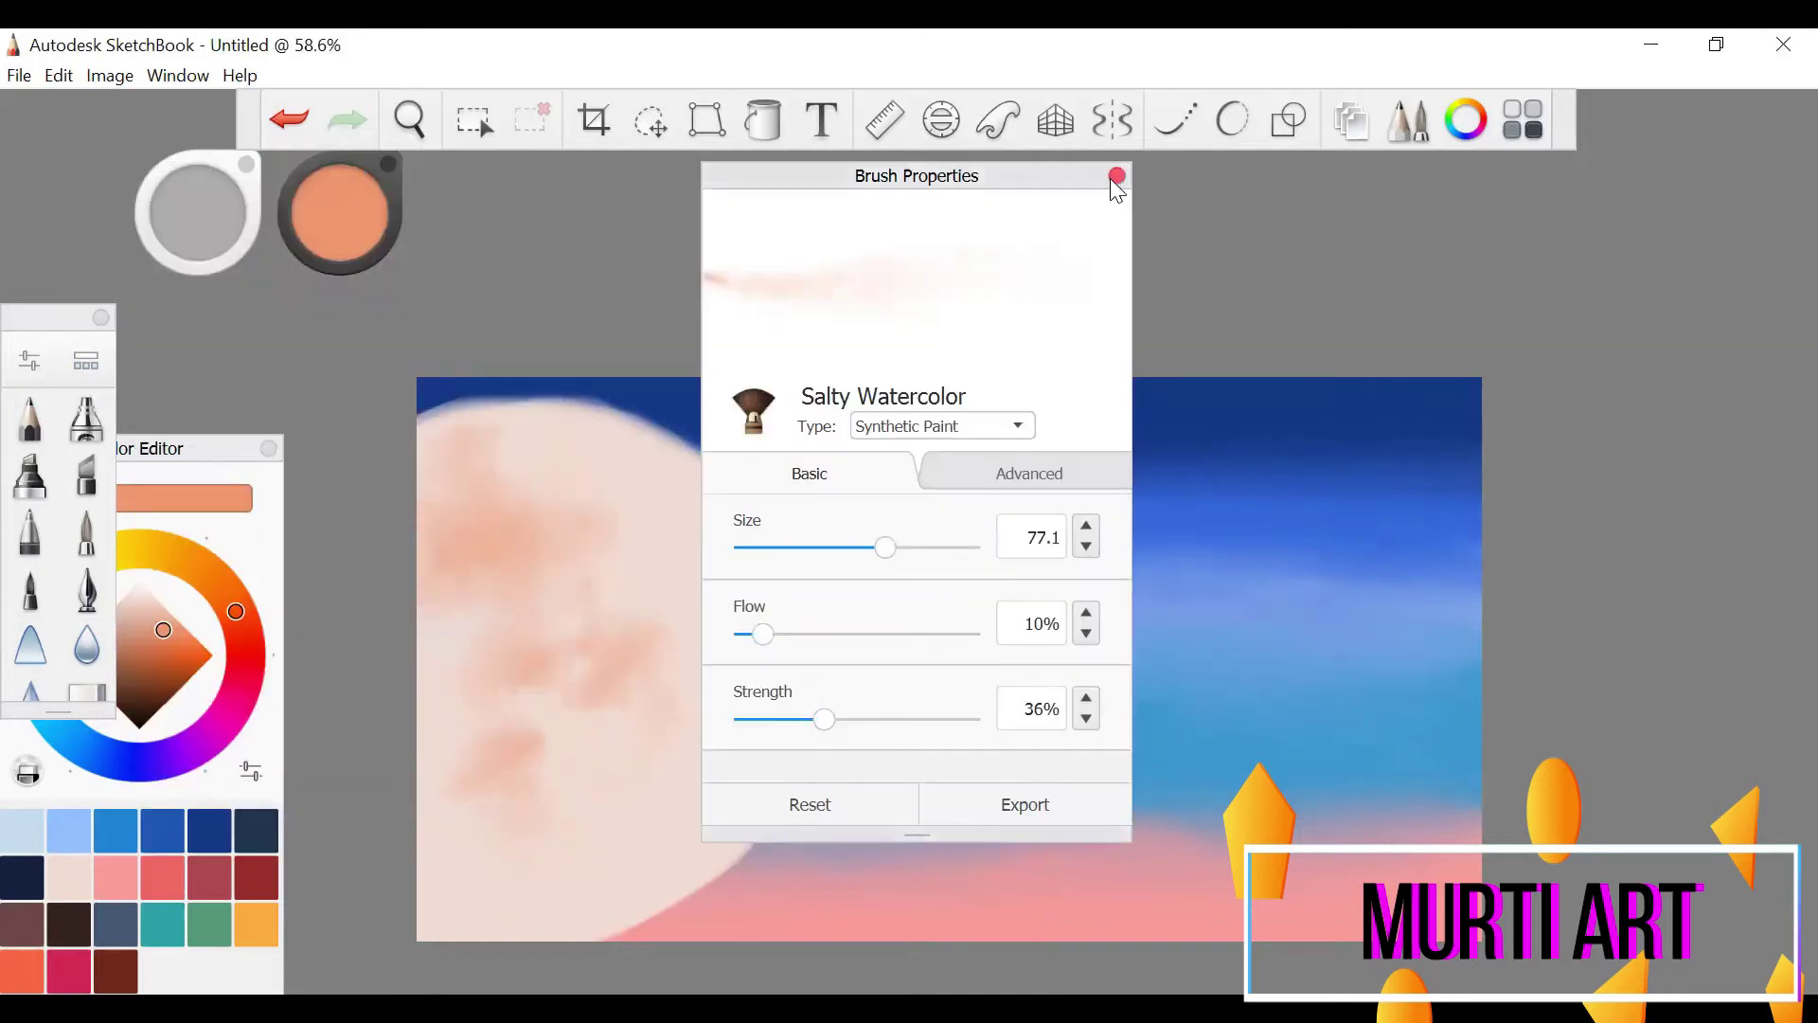
left_click(1117, 177)
left_click_drag(640, 507, 714, 573)
left_click_drag(611, 492, 559, 474)
left_click_drag(735, 649, 727, 744)
mouse_move(687, 838)
left_mouse_down()
mouse_move(527, 896)
mouse_move(613, 588)
left_mouse_up()
- Pick a greyish purple and paint shadow patches over the moon's surface
left_click(134, 763)
left_click(110, 629)
mouse_move(748, 616)
left_mouse_down()
mouse_move(625, 552)
mouse_move(575, 707)
left_mouse_up()
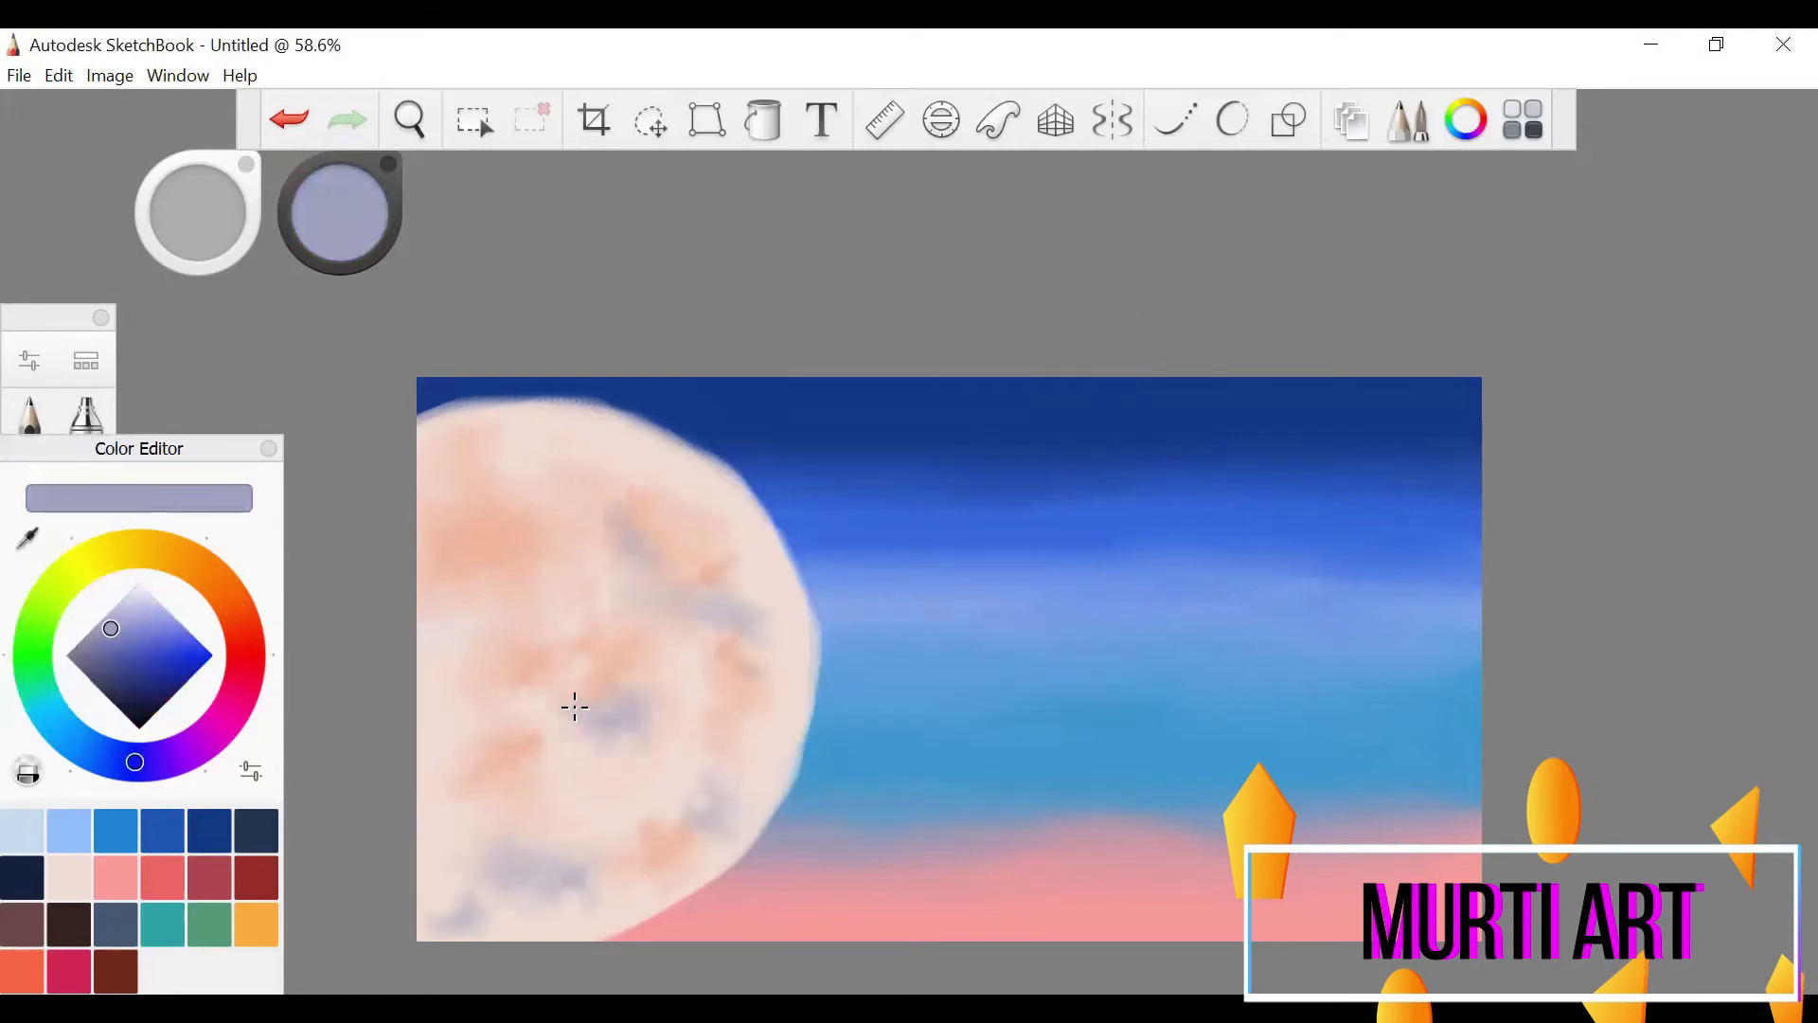
left_click_drag(478, 592, 453, 623)
left_click(269, 448)
left_click(103, 315)
- Soften and blend the orange and greyish purple patches across the moon
left_click(1409, 121)
left_click(86, 361)
left_click(87, 645)
left_click(665, 176)
mouse_move(569, 562)
left_mouse_down()
mouse_move(488, 689)
mouse_move(460, 655)
left_mouse_up()
left_click(86, 361)
left_click(572, 582)
left_click(665, 175)
left_click_drag(696, 801, 715, 762)
left_click_drag(527, 854, 434, 795)
left_click(86, 360)
left_click(177, 581)
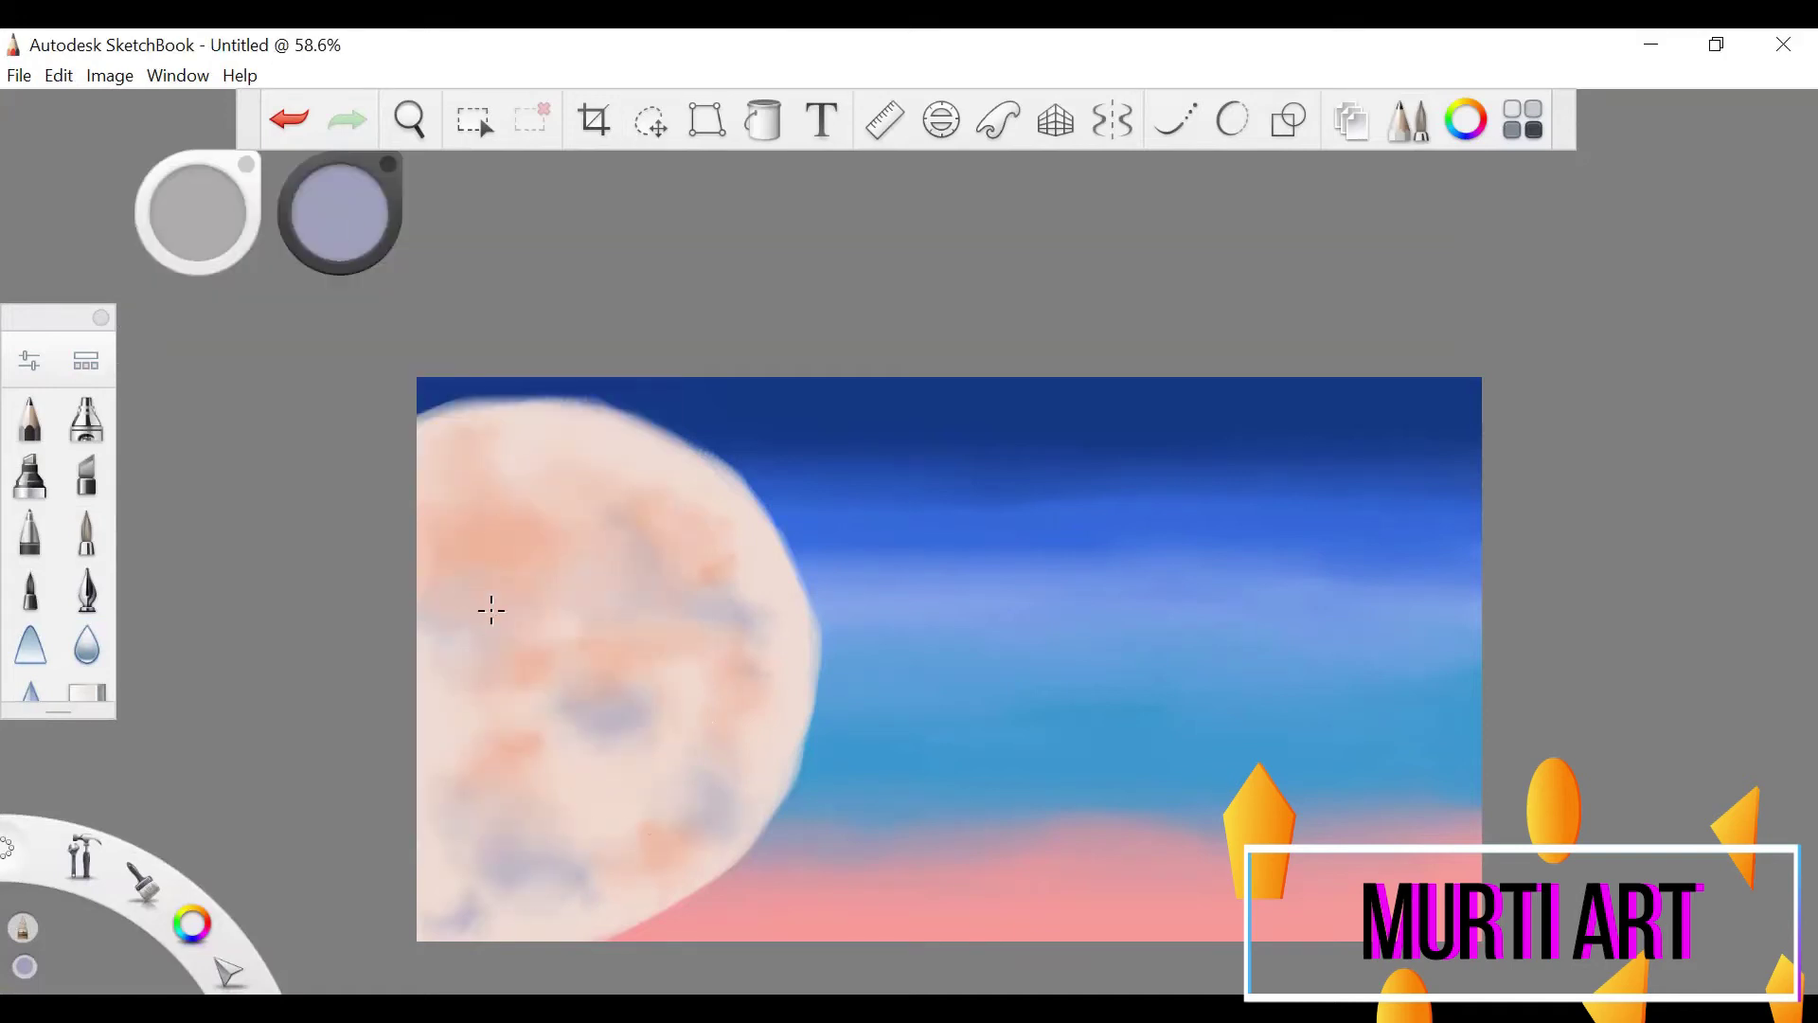
- Choose the Glow Brush, set its flow to 6% and size to 511.0, and lighten the moon's surface
left_click(86, 359)
scroll(379, 616, "up", 2)
left_click(177, 649)
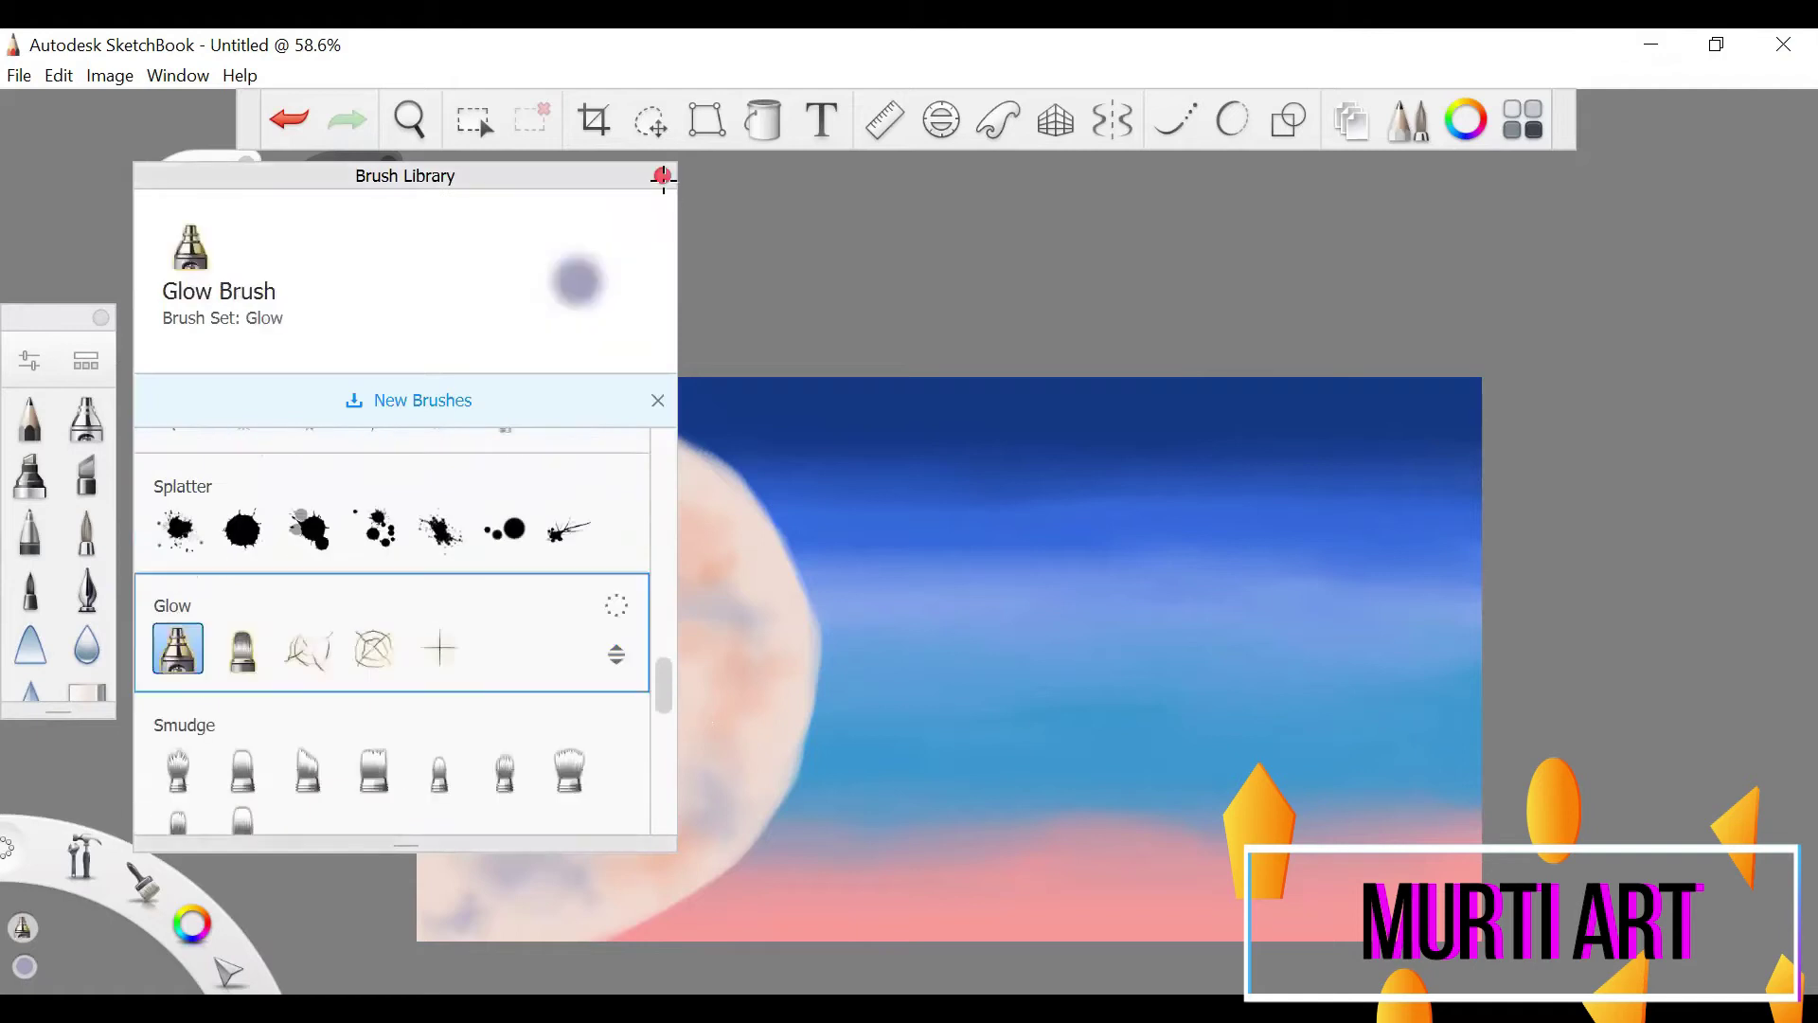
left_click(663, 176)
left_click(31, 365)
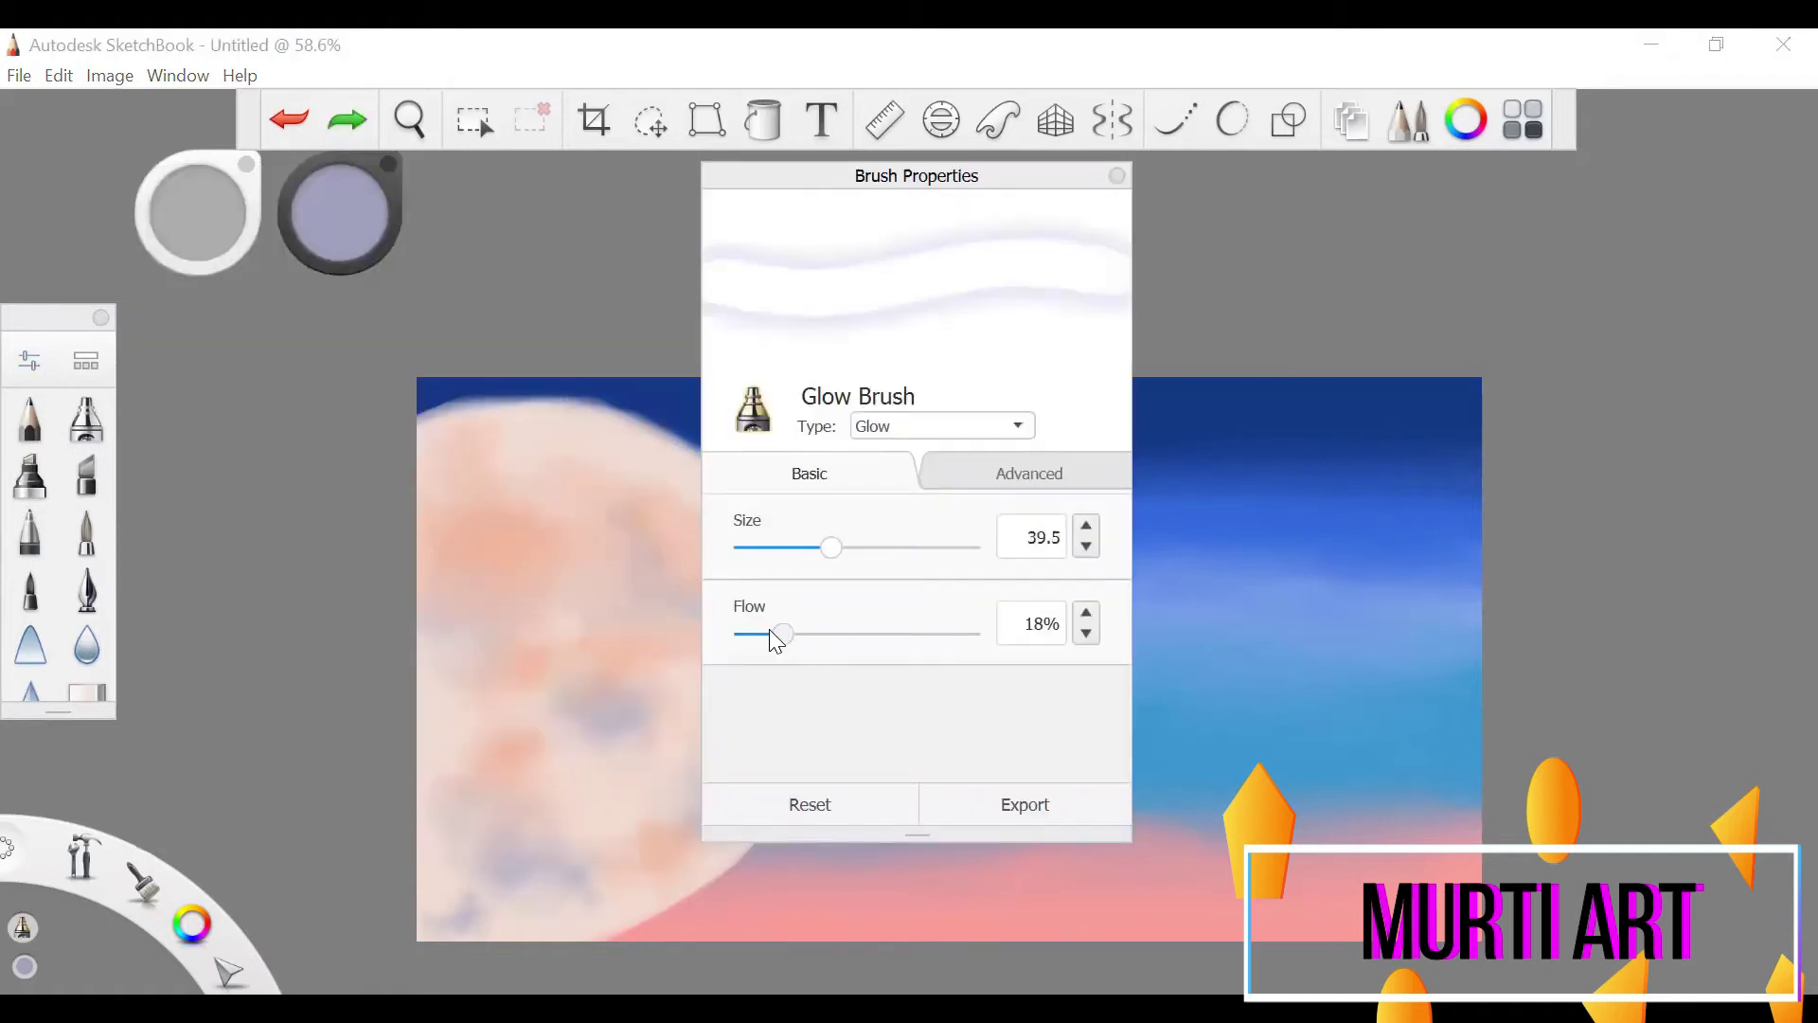
left_click_drag(776, 636, 756, 635)
left_click_drag(826, 550, 980, 552)
mouse_move(545, 625)
left_mouse_down()
mouse_move(511, 759)
mouse_move(454, 578)
left_mouse_up()
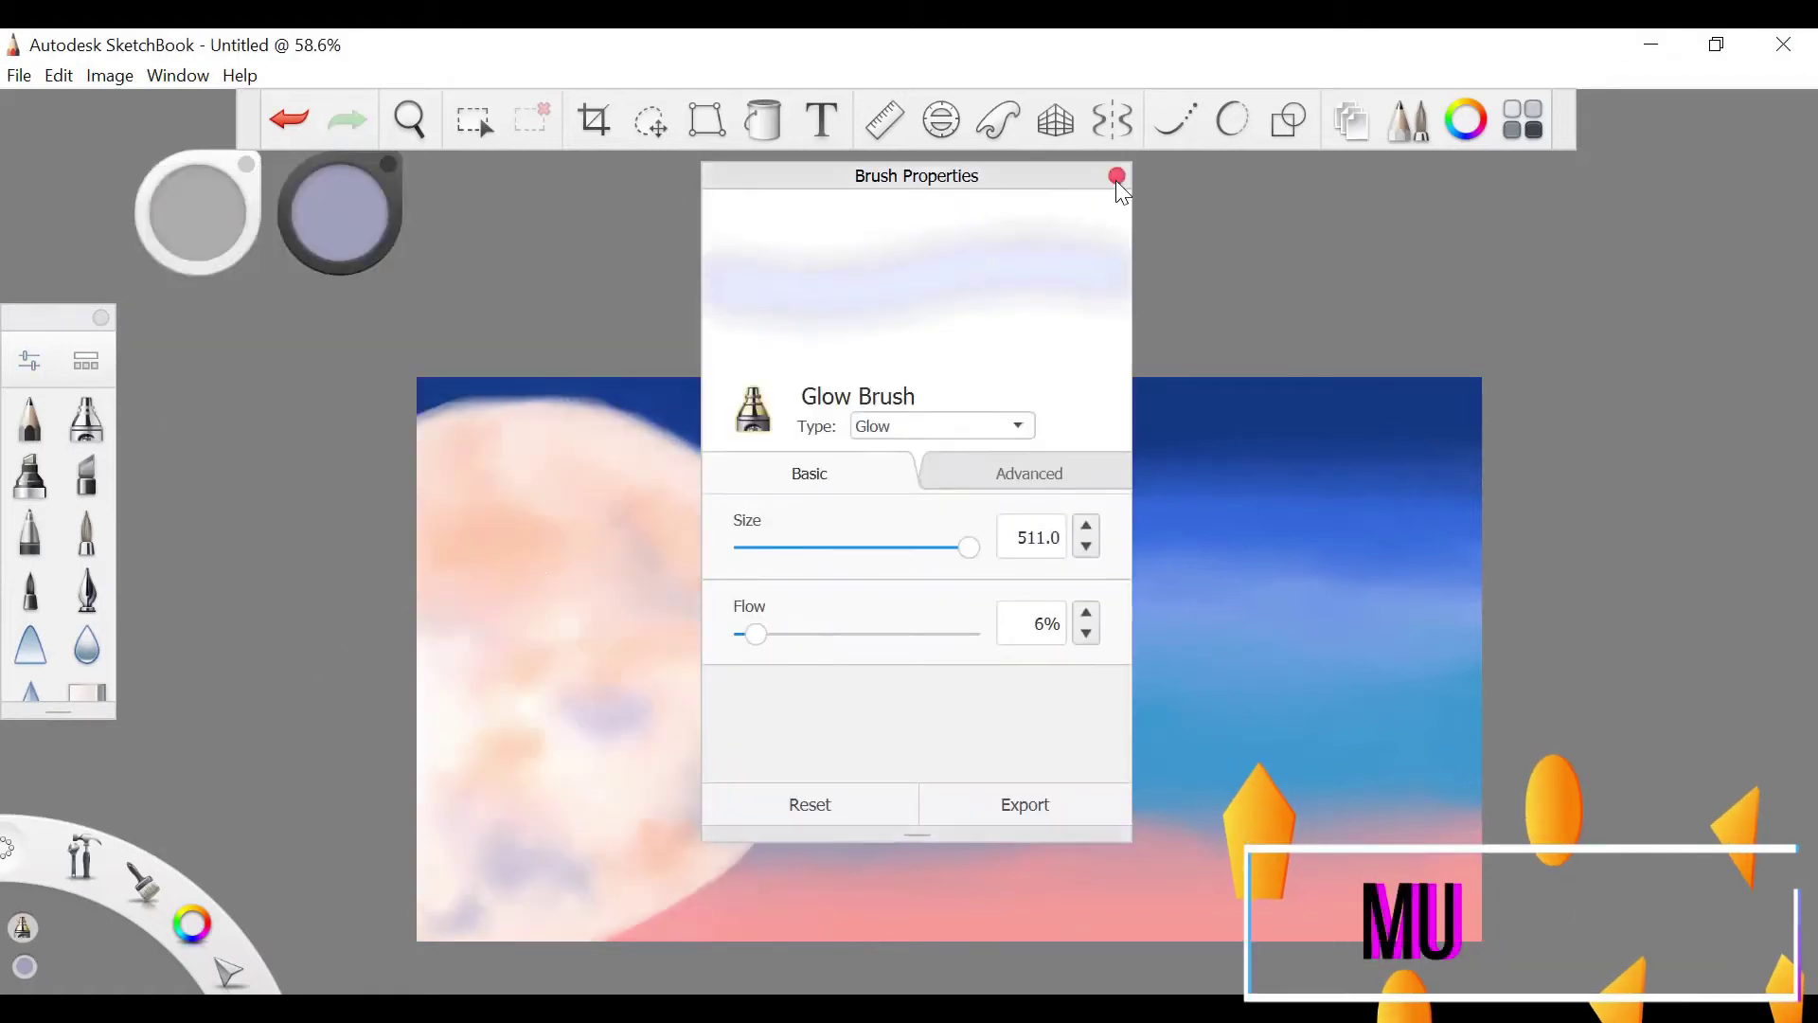
- Undo the last glow stroke, reduce the Glow Brush size and add small bright highlights to the moon
left_click(1118, 176)
key("ctrl+z")
left_click(31, 363)
left_click_drag(967, 546, 845, 546)
left_click(1118, 176)
left_click(680, 688)
key("ctrl+z")
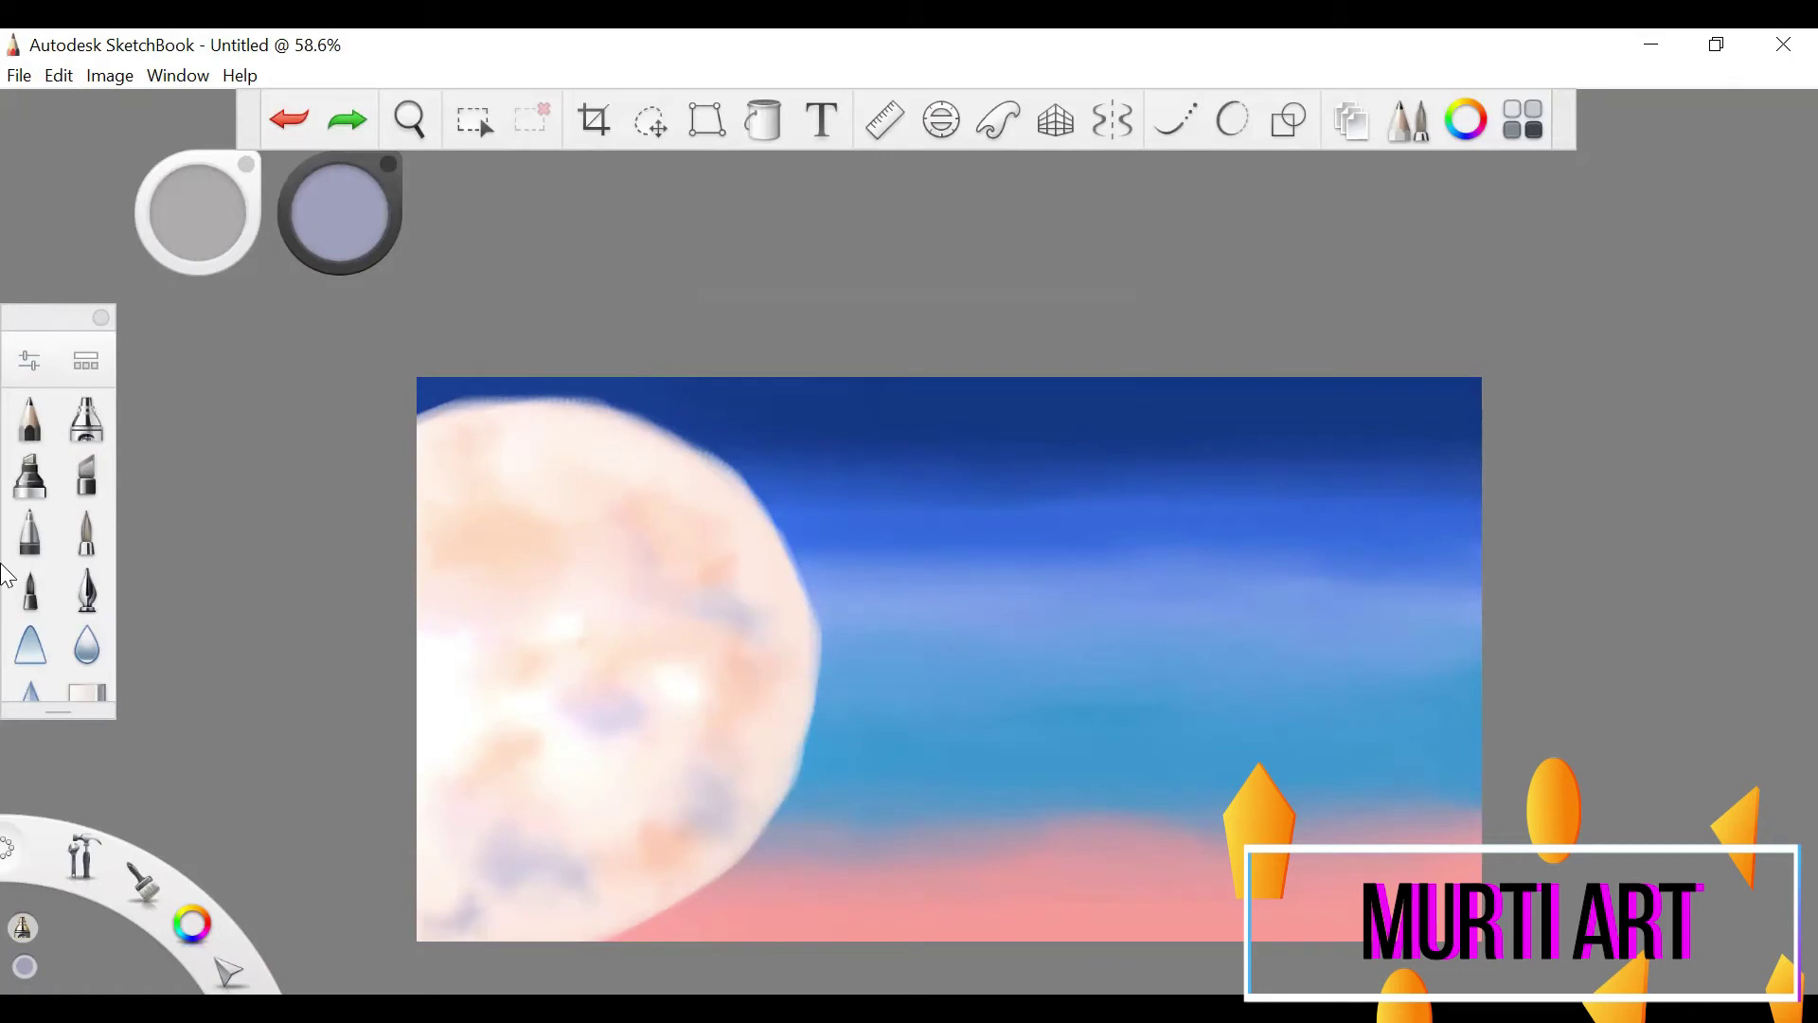
- Scatter near-white lavender stars across the sky beside the moon with the Speckled brush from Texture Essentials
left_click(72, 365)
left_click(661, 176)
left_click(83, 362)
scroll(341, 649, "up", 15)
left_click(373, 680)
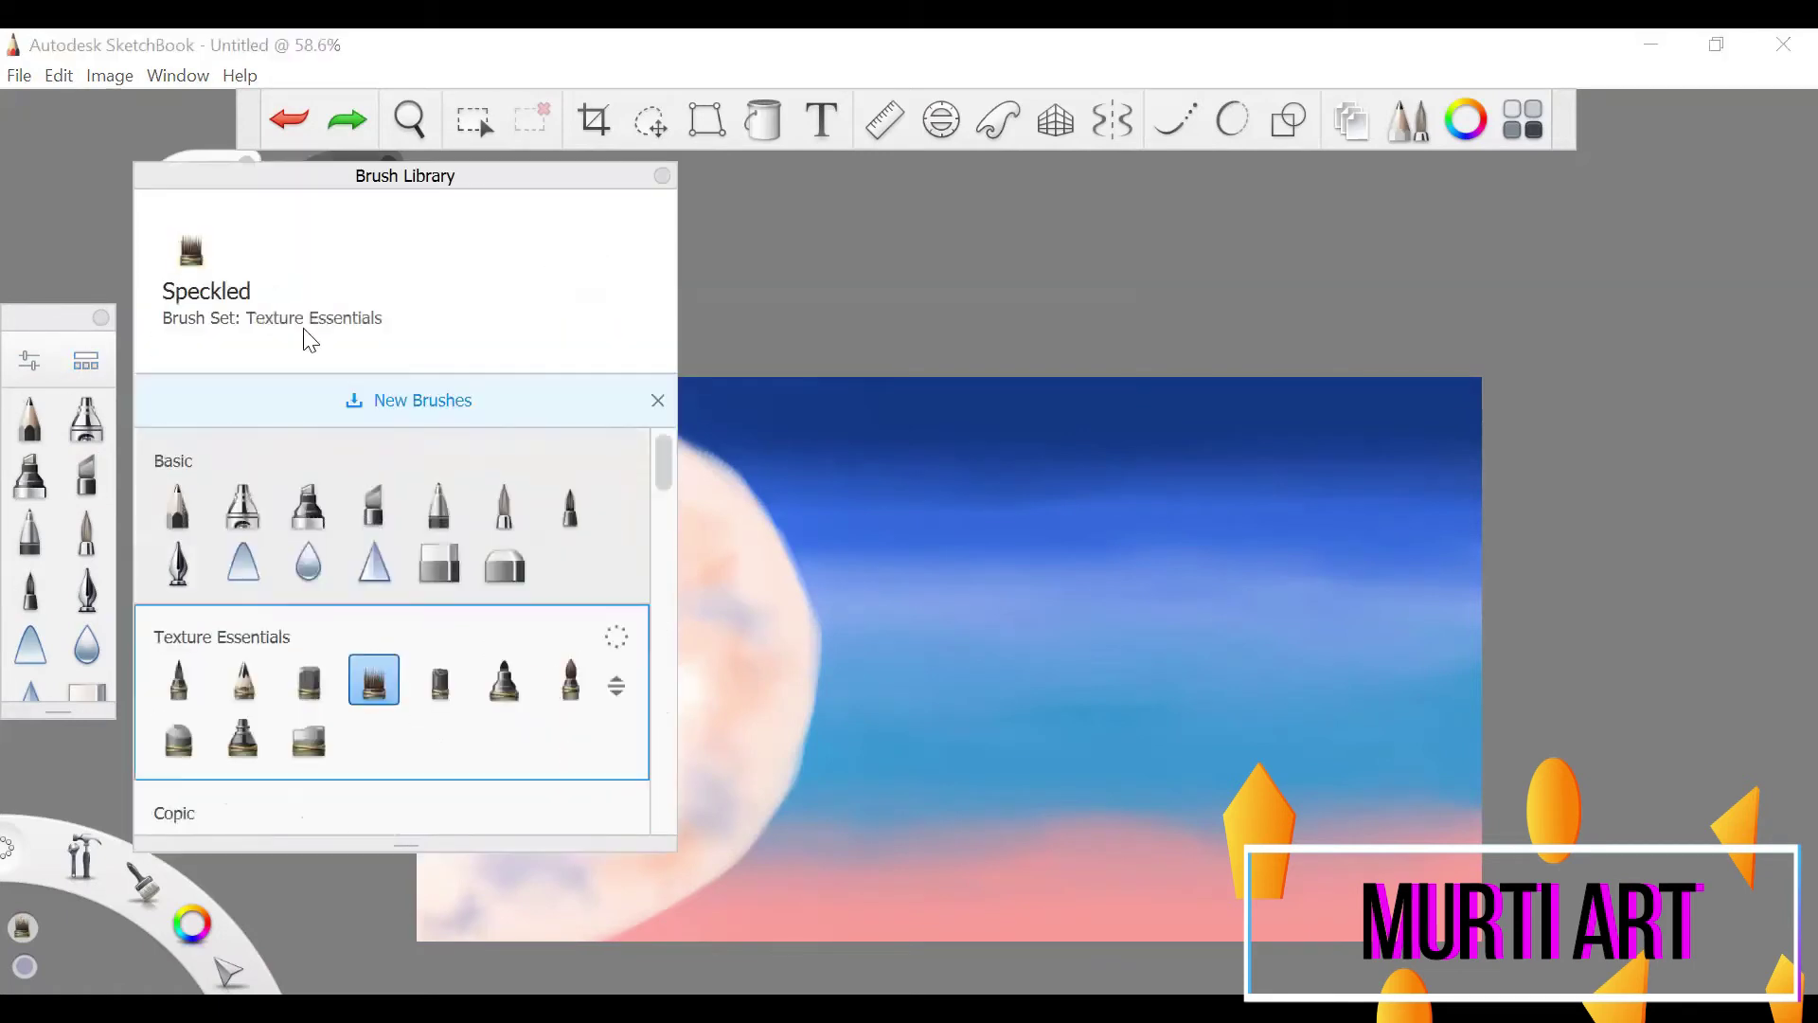
left_click(661, 177)
left_click(335, 227)
left_click(329, 269)
left_click(330, 179)
left_click(901, 461)
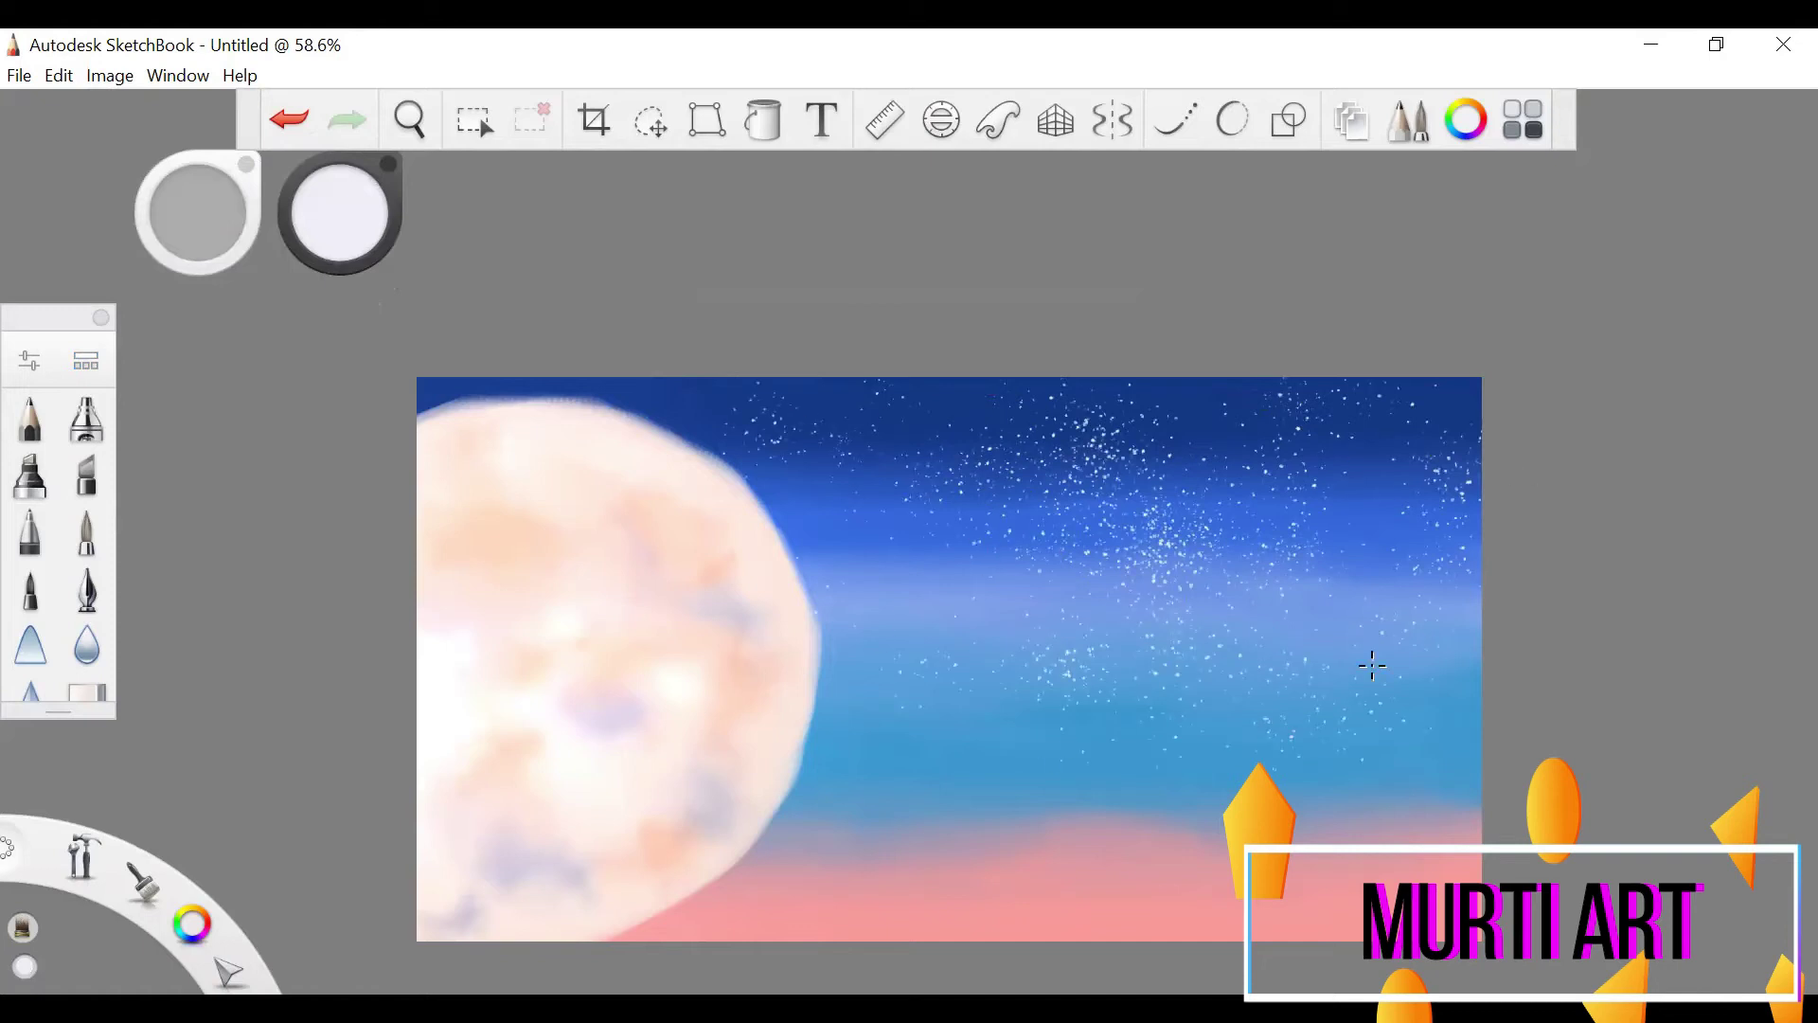
- Try a black stroke across the lower part of the moon with PaintBrush 3 from the Traditional set
left_click(85, 361)
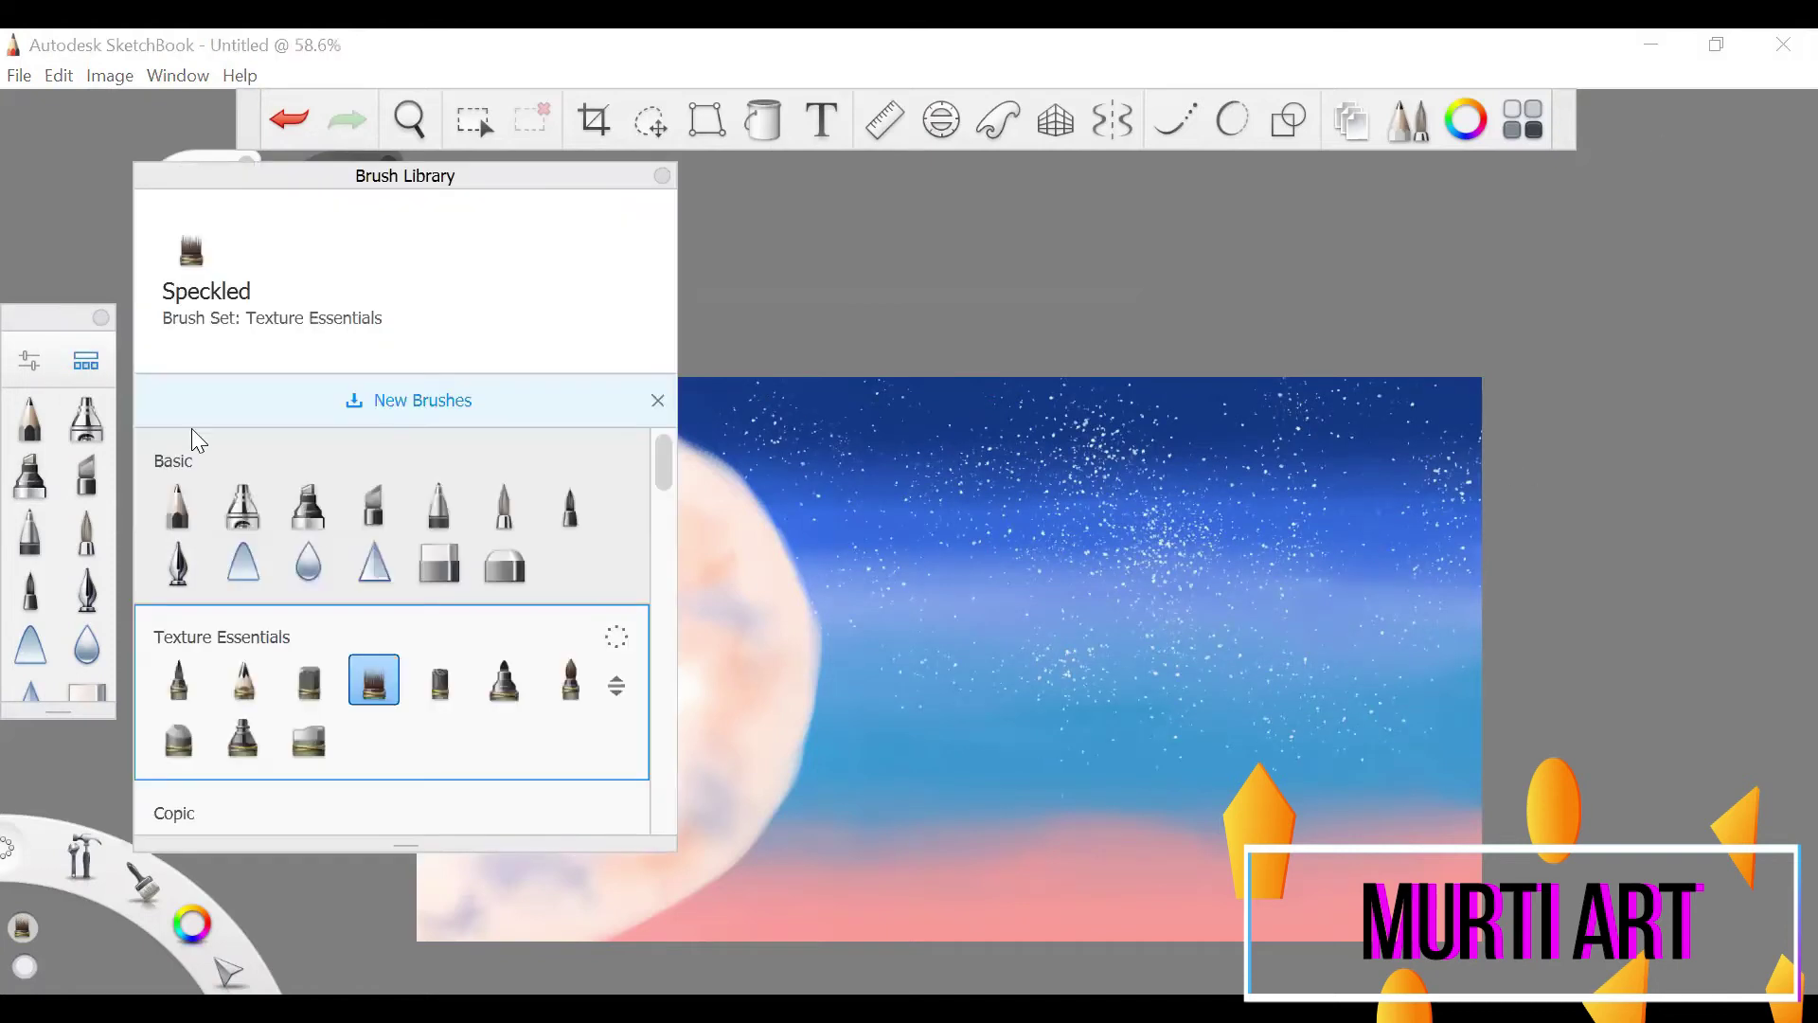
left_click(313, 507)
scroll(493, 637, "down", 10)
left_click(304, 638)
left_click(245, 641)
left_click(307, 639)
left_click(662, 176)
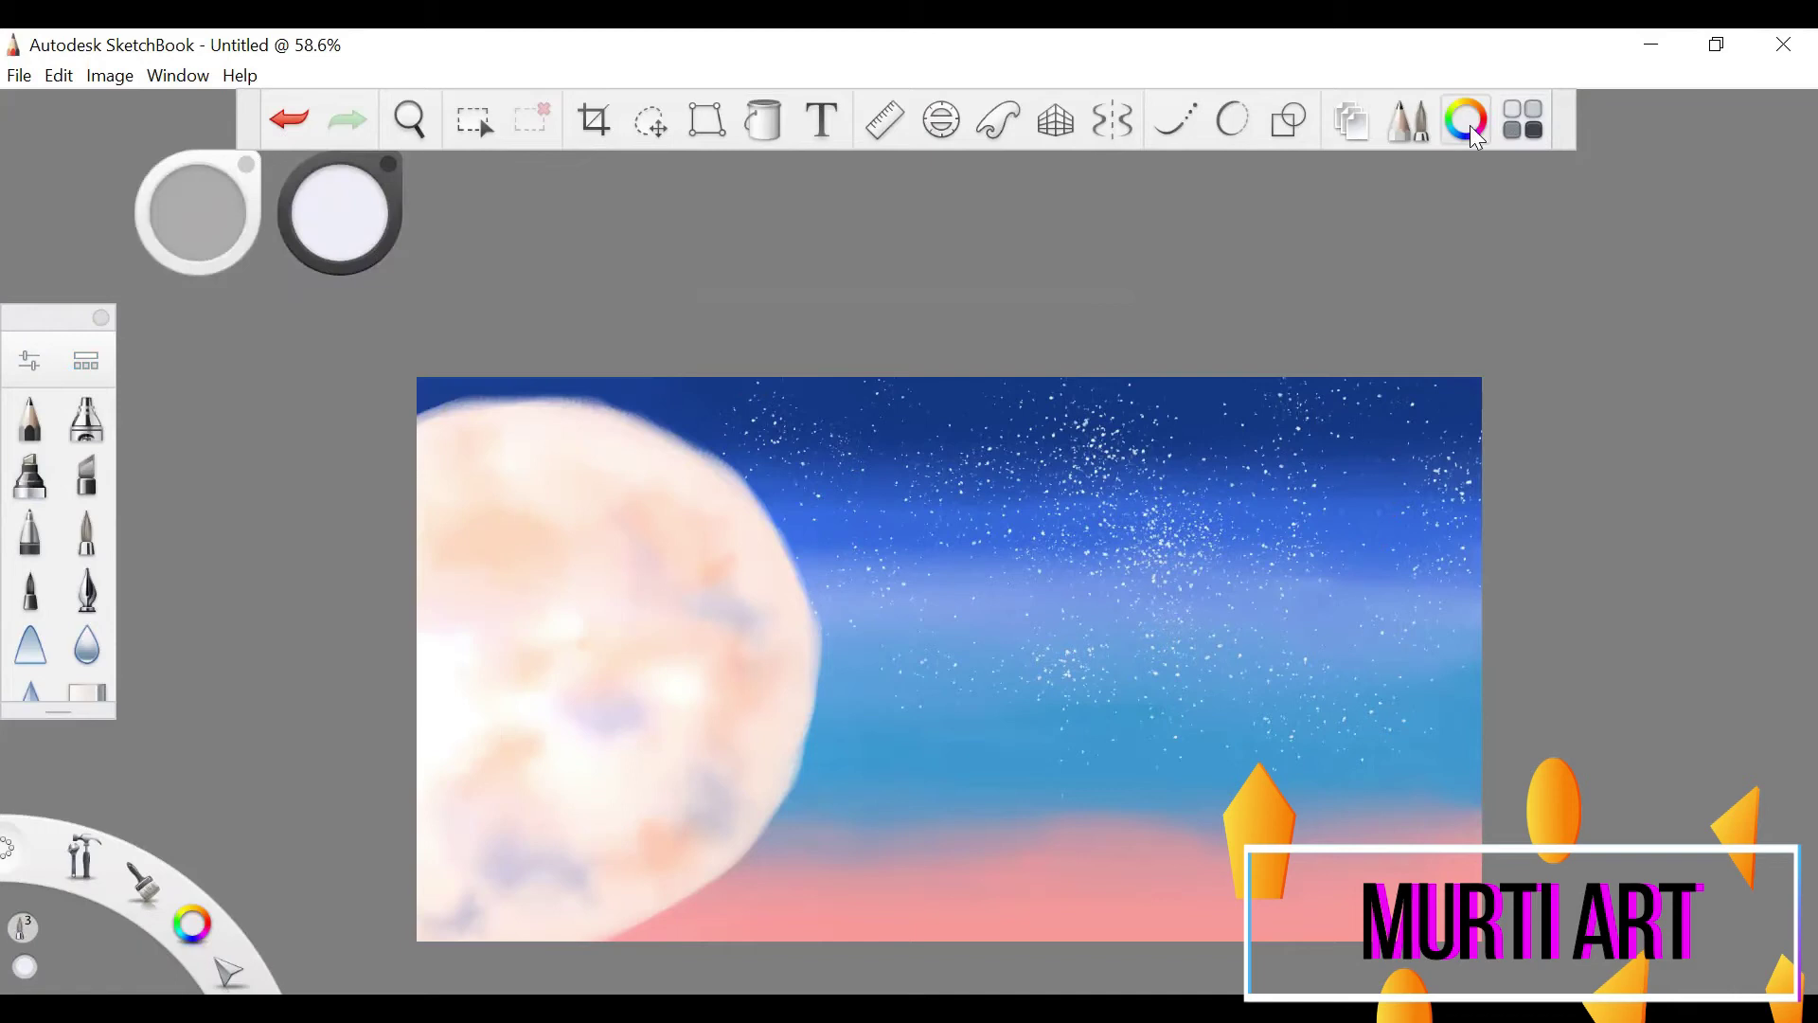
left_click(1466, 119)
left_click(138, 715)
left_click_drag(426, 730, 592, 739)
key("ctrl+z")
left_click(269, 448)
- Paint a dark navy cliff jutting from the left edge over the lower part of the moon with the Ink Brush
left_click(86, 361)
scroll(455, 589, "down", 5)
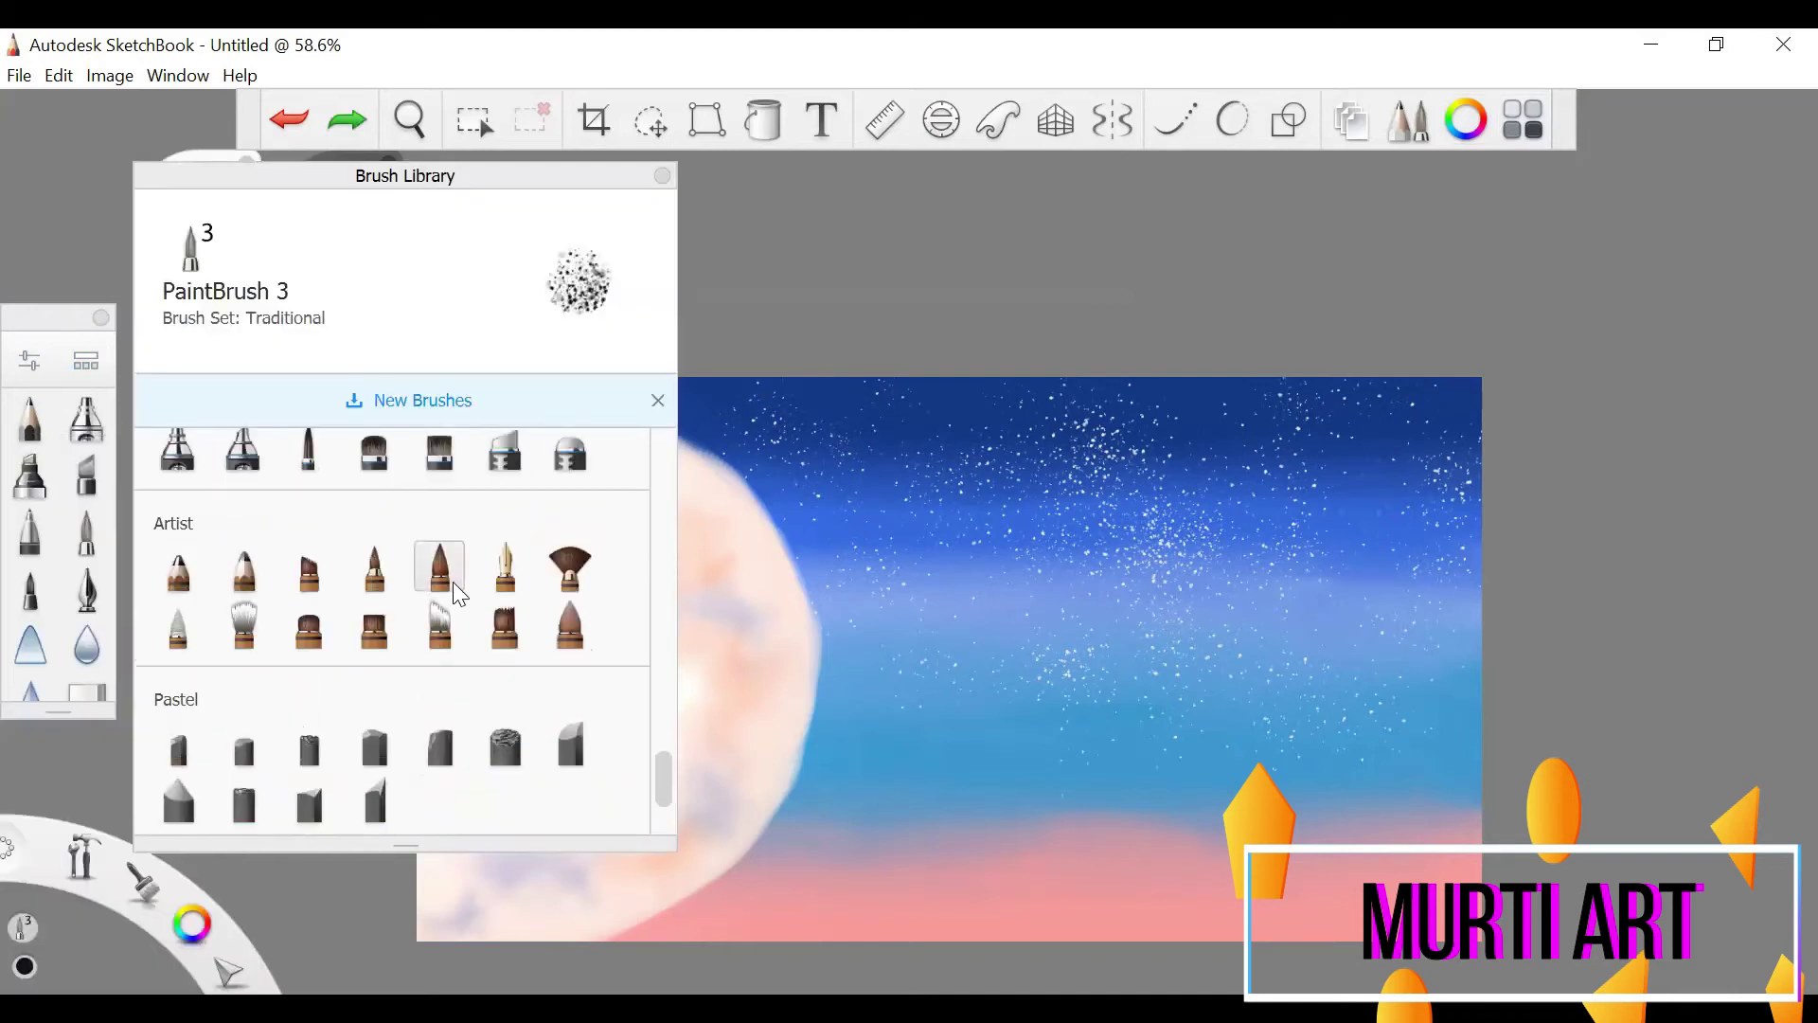
left_click(451, 582)
left_click(662, 176)
mouse_move(480, 721)
left_mouse_down()
mouse_move(499, 865)
mouse_move(438, 925)
mouse_move(426, 748)
mouse_move(606, 755)
mouse_move(572, 804)
left_mouse_up()
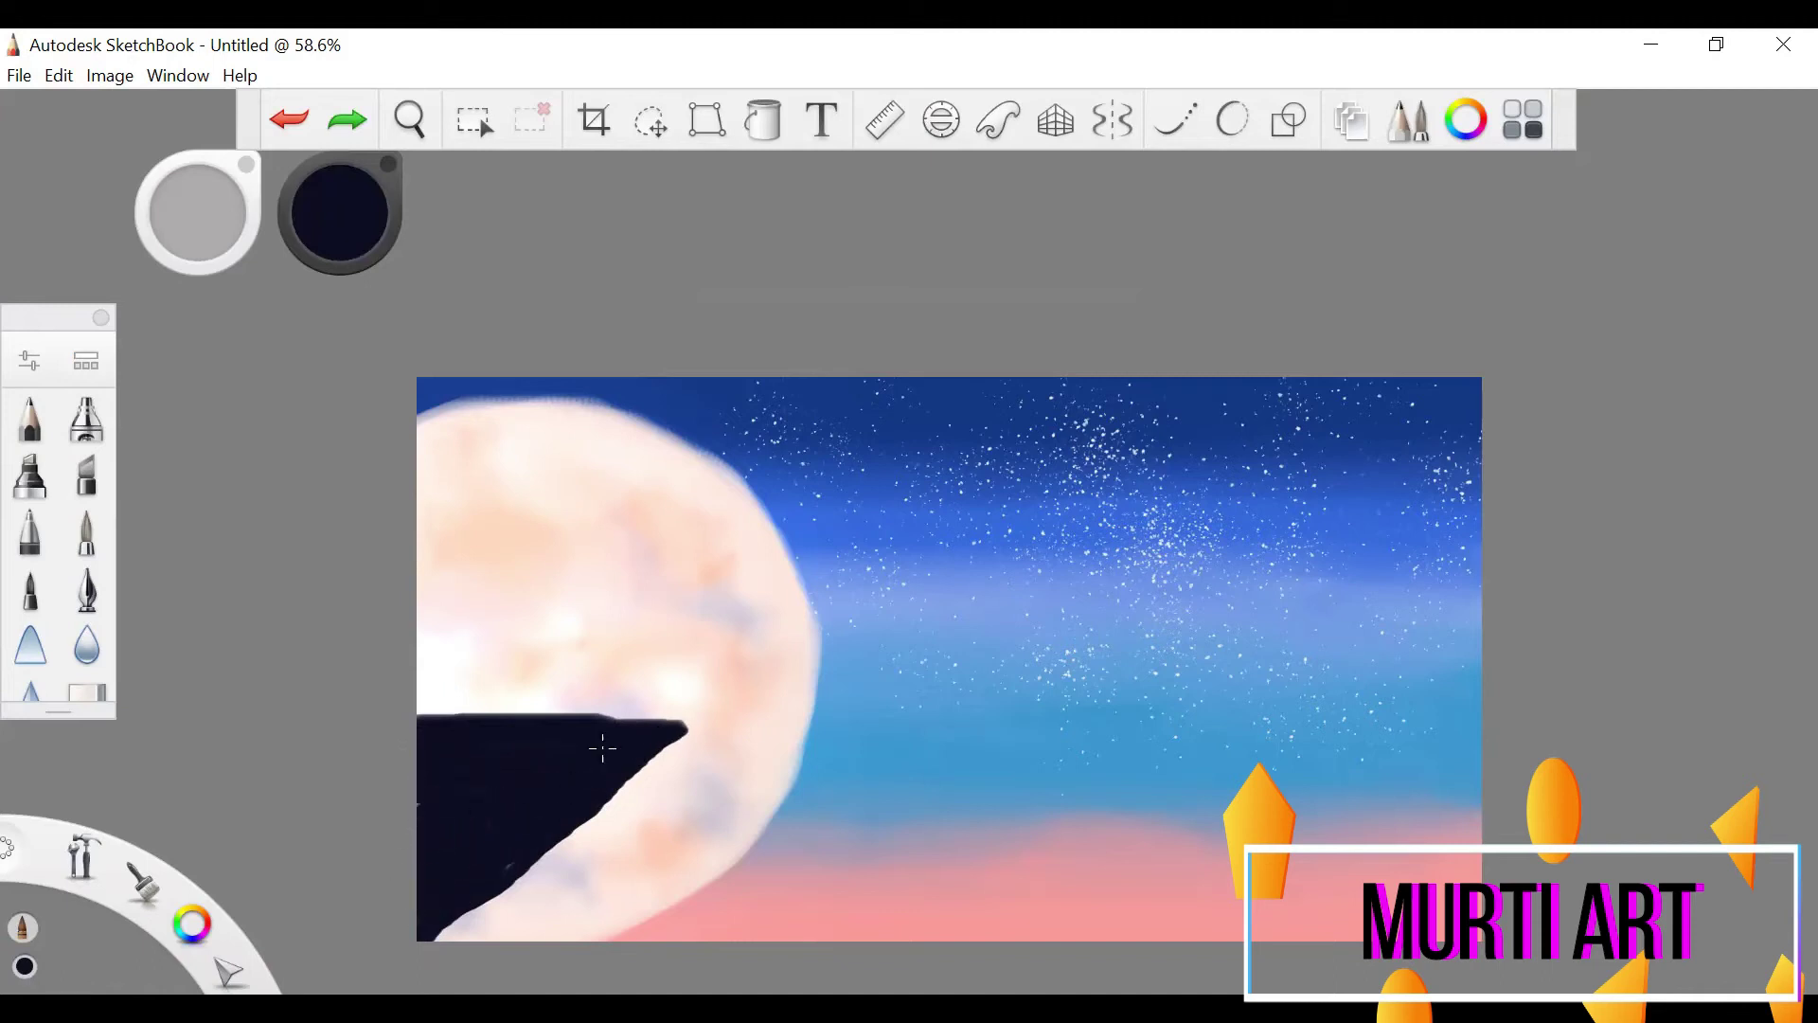
- Try a stroke in another color near the cliff's tip and undo it
left_click(336, 190)
left_click_drag(609, 729, 614, 766)
left_click(289, 119)
- Set the Ink Brush size to 9.8 and pick a pale lavender color
left_click(29, 361)
left_click_drag(798, 549, 766, 548)
left_click(327, 188)
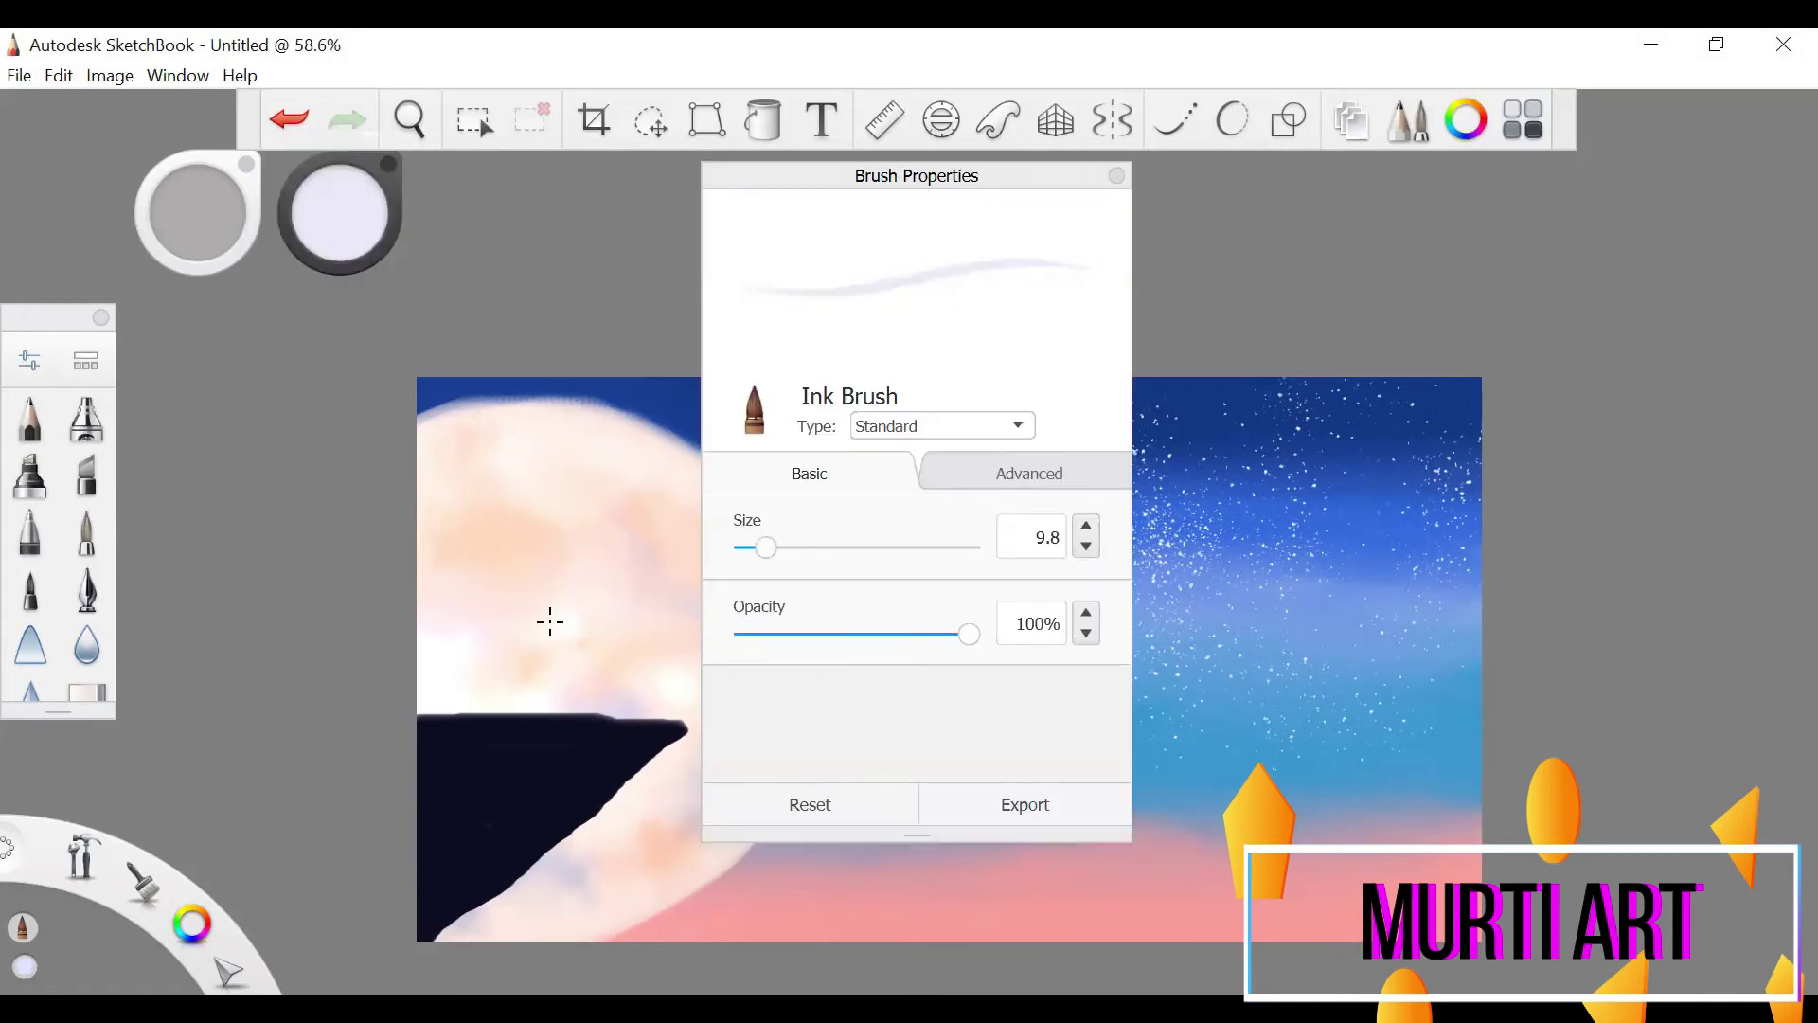
- Blend soft light shading into the dark cliff's tip, face and upper edge with the Blending brush
left_click(86, 361)
left_click(572, 622)
left_click(178, 623)
left_click(666, 176)
left_click(1117, 177)
left_click_drag(618, 734, 610, 790)
mouse_move(544, 790)
left_mouse_down()
mouse_move(520, 738)
mouse_move(544, 824)
left_mouse_up()
mouse_move(464, 734)
left_mouse_down()
mouse_move(444, 895)
mouse_move(449, 750)
mouse_move(540, 817)
mouse_move(490, 776)
mouse_move(561, 740)
left_mouse_up()
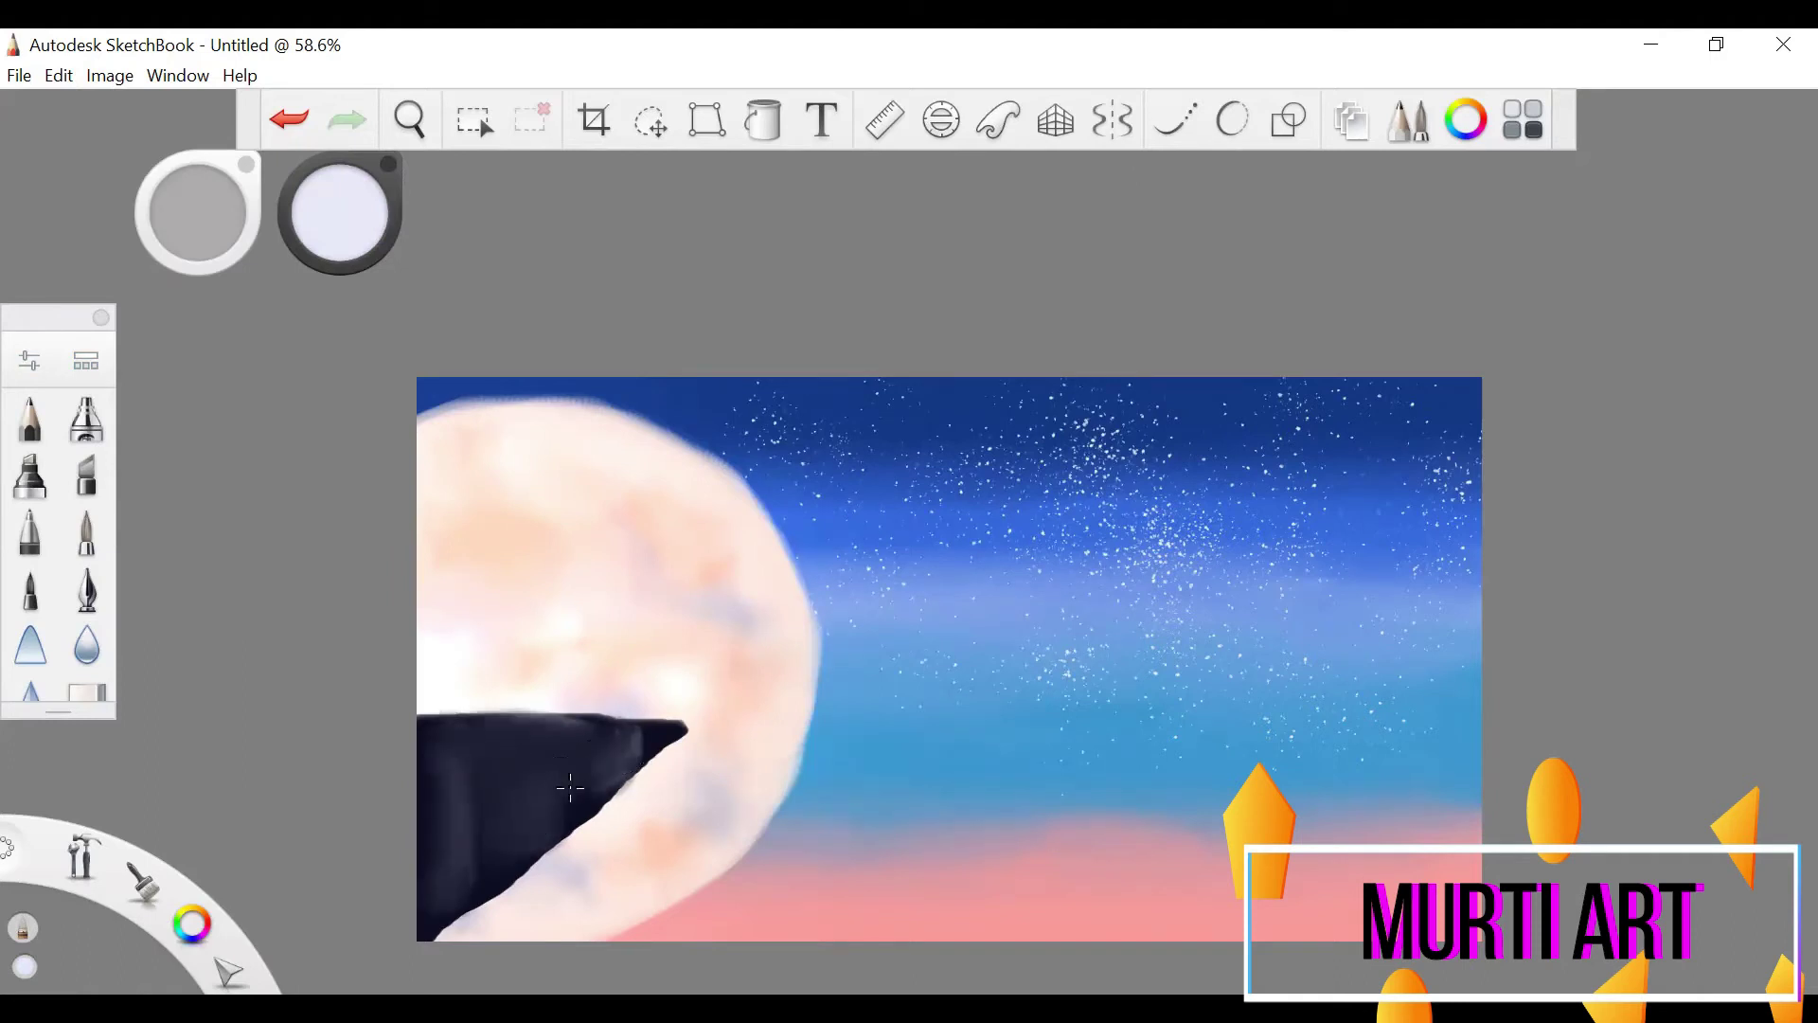
- Try pale lavender strokes near the cliff's tip with the Ink Pen from the Artist brush set
left_click(29, 362)
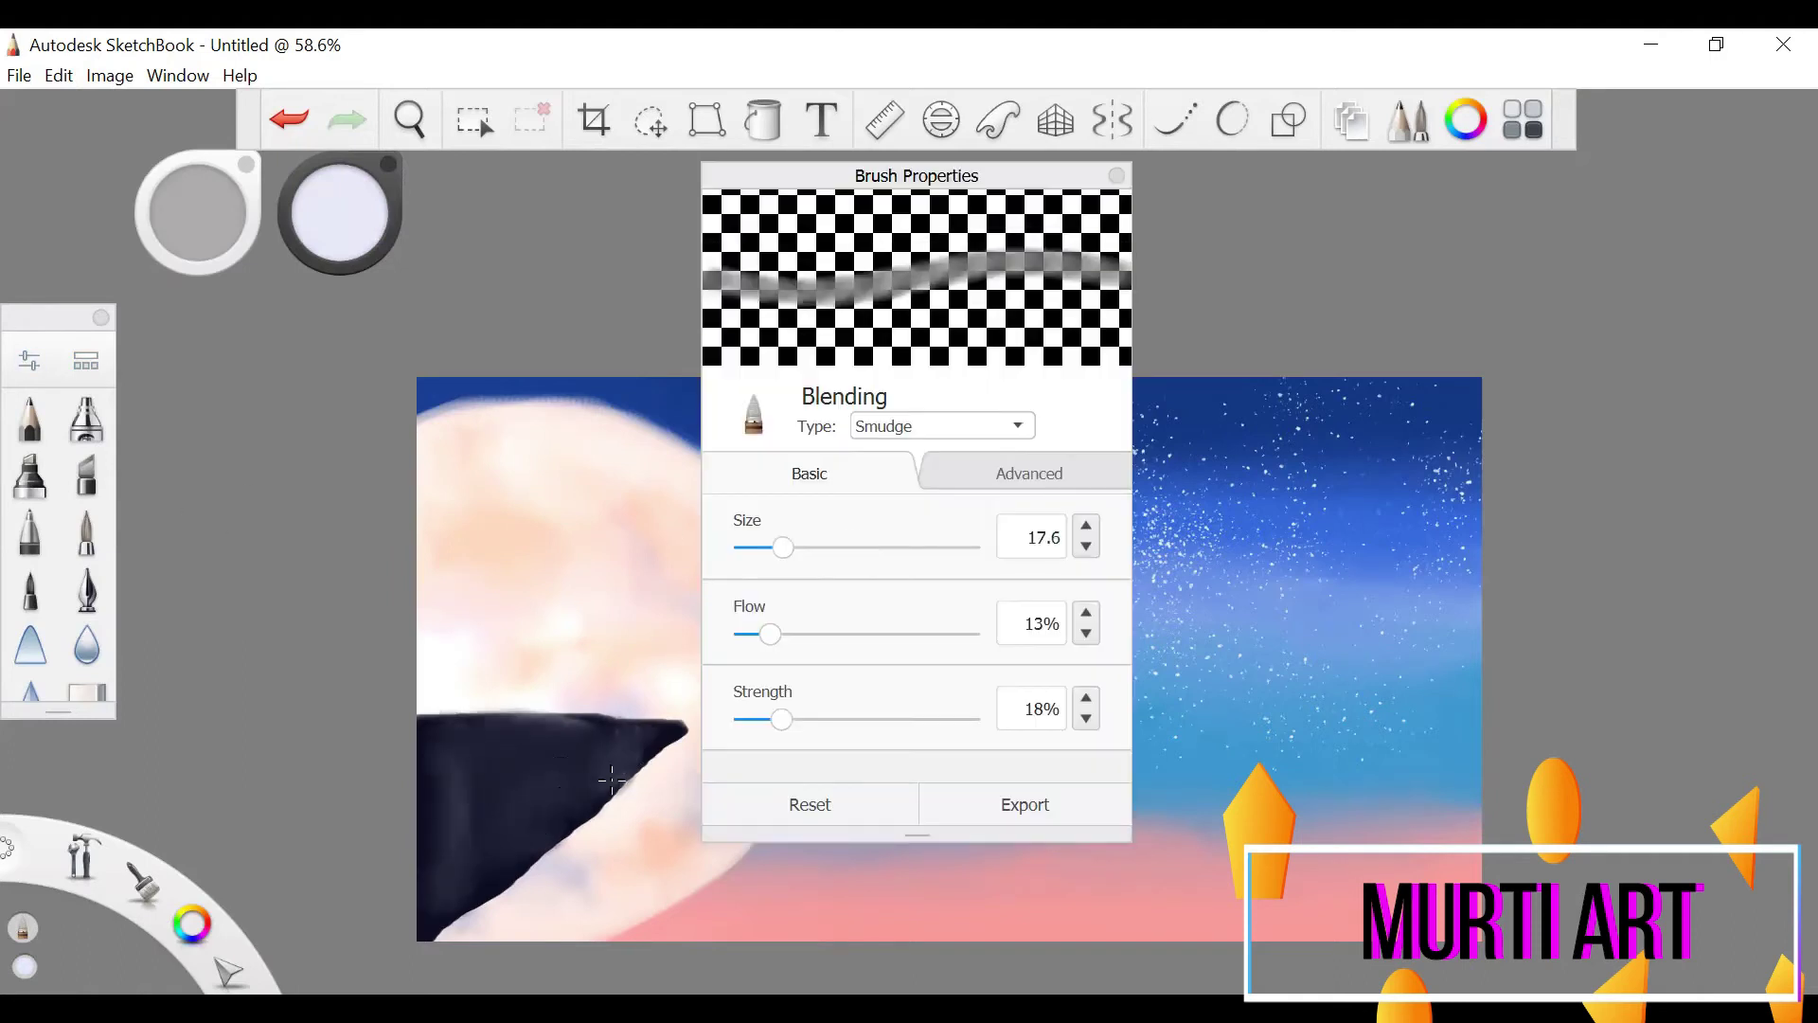
left_click(1117, 177)
left_click(88, 360)
left_click(504, 565)
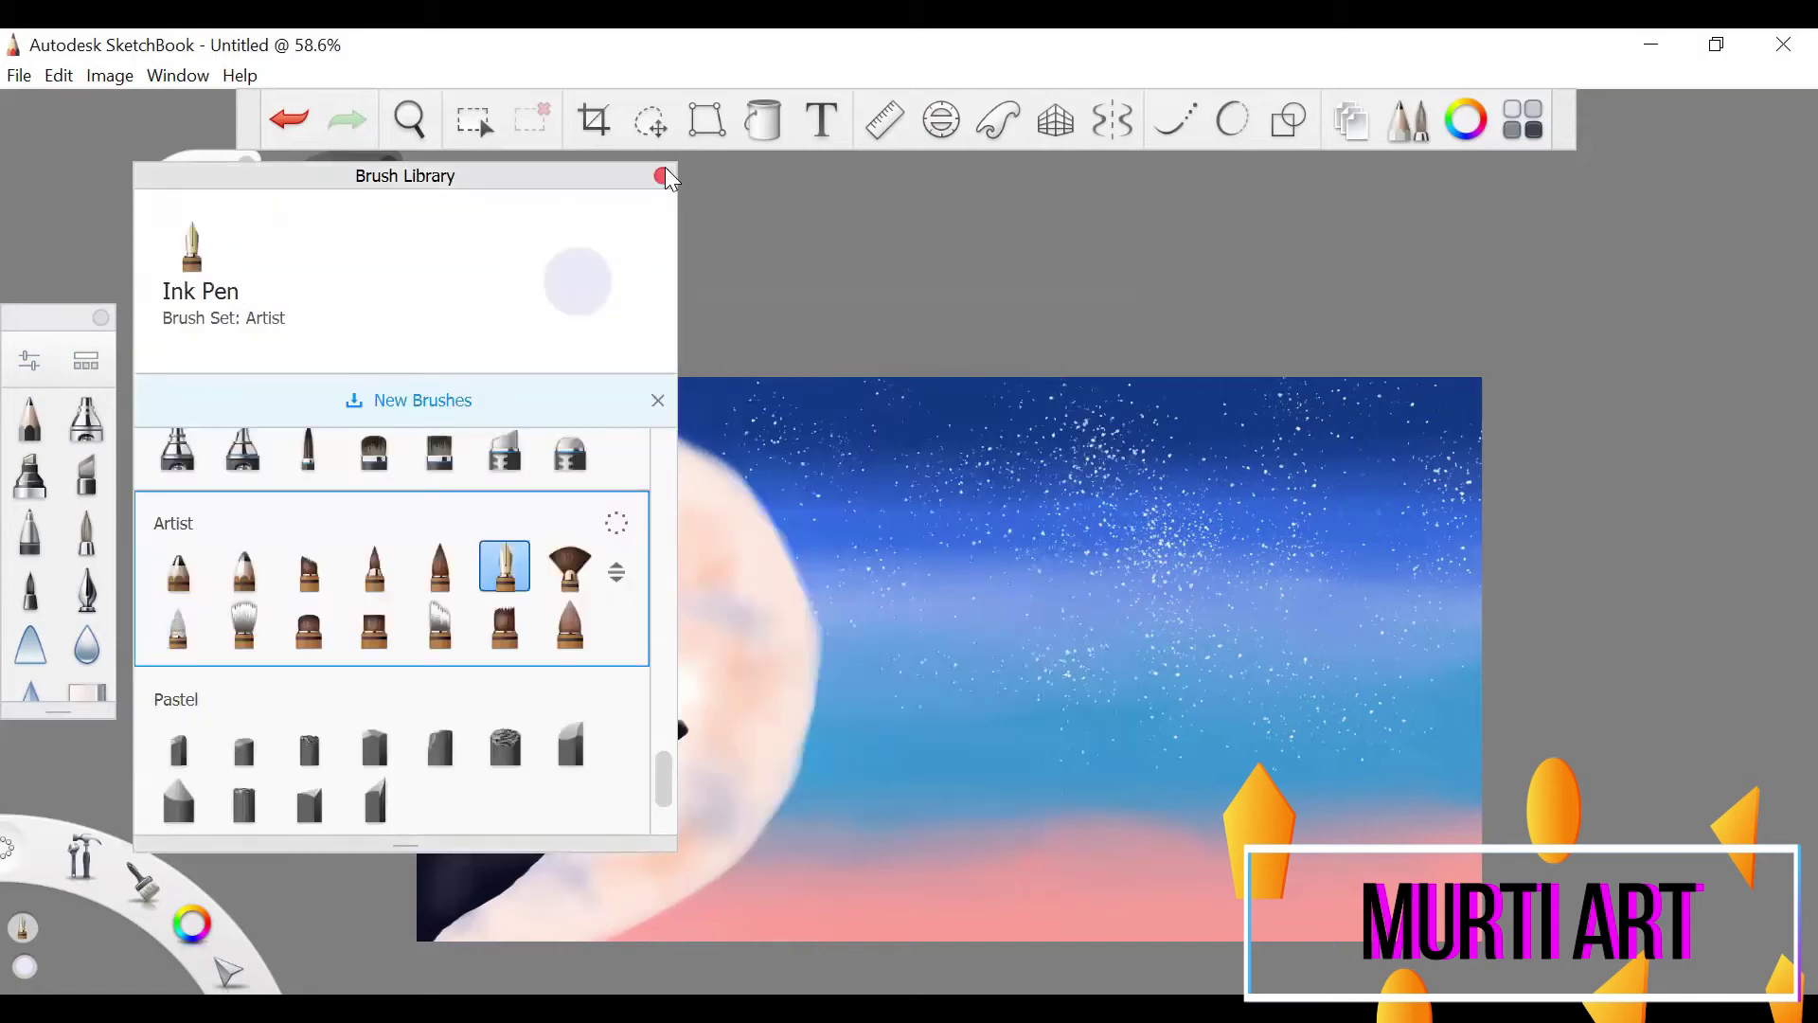
left_click(666, 175)
left_click(644, 738)
key("ctrl+z")
left_click(28, 360)
left_click(754, 548)
mouse_move(647, 728)
left_mouse_down()
mouse_move(647, 755)
mouse_move(600, 767)
mouse_move(620, 744)
left_mouse_up()
- Try a Salty Watercolor stroke on the cliff face and undo the last strokes
left_click(86, 360)
left_click(572, 568)
left_click(666, 175)
left_click_drag(507, 757, 496, 793)
key("ctrl+z")
left_click(28, 360)
key("ctrl+z")
- Adjust the Salty Watercolor brush size and paint pale lavender streaks down the cliff's upper face
left_click(29, 360)
left_click(797, 548)
left_click(755, 547)
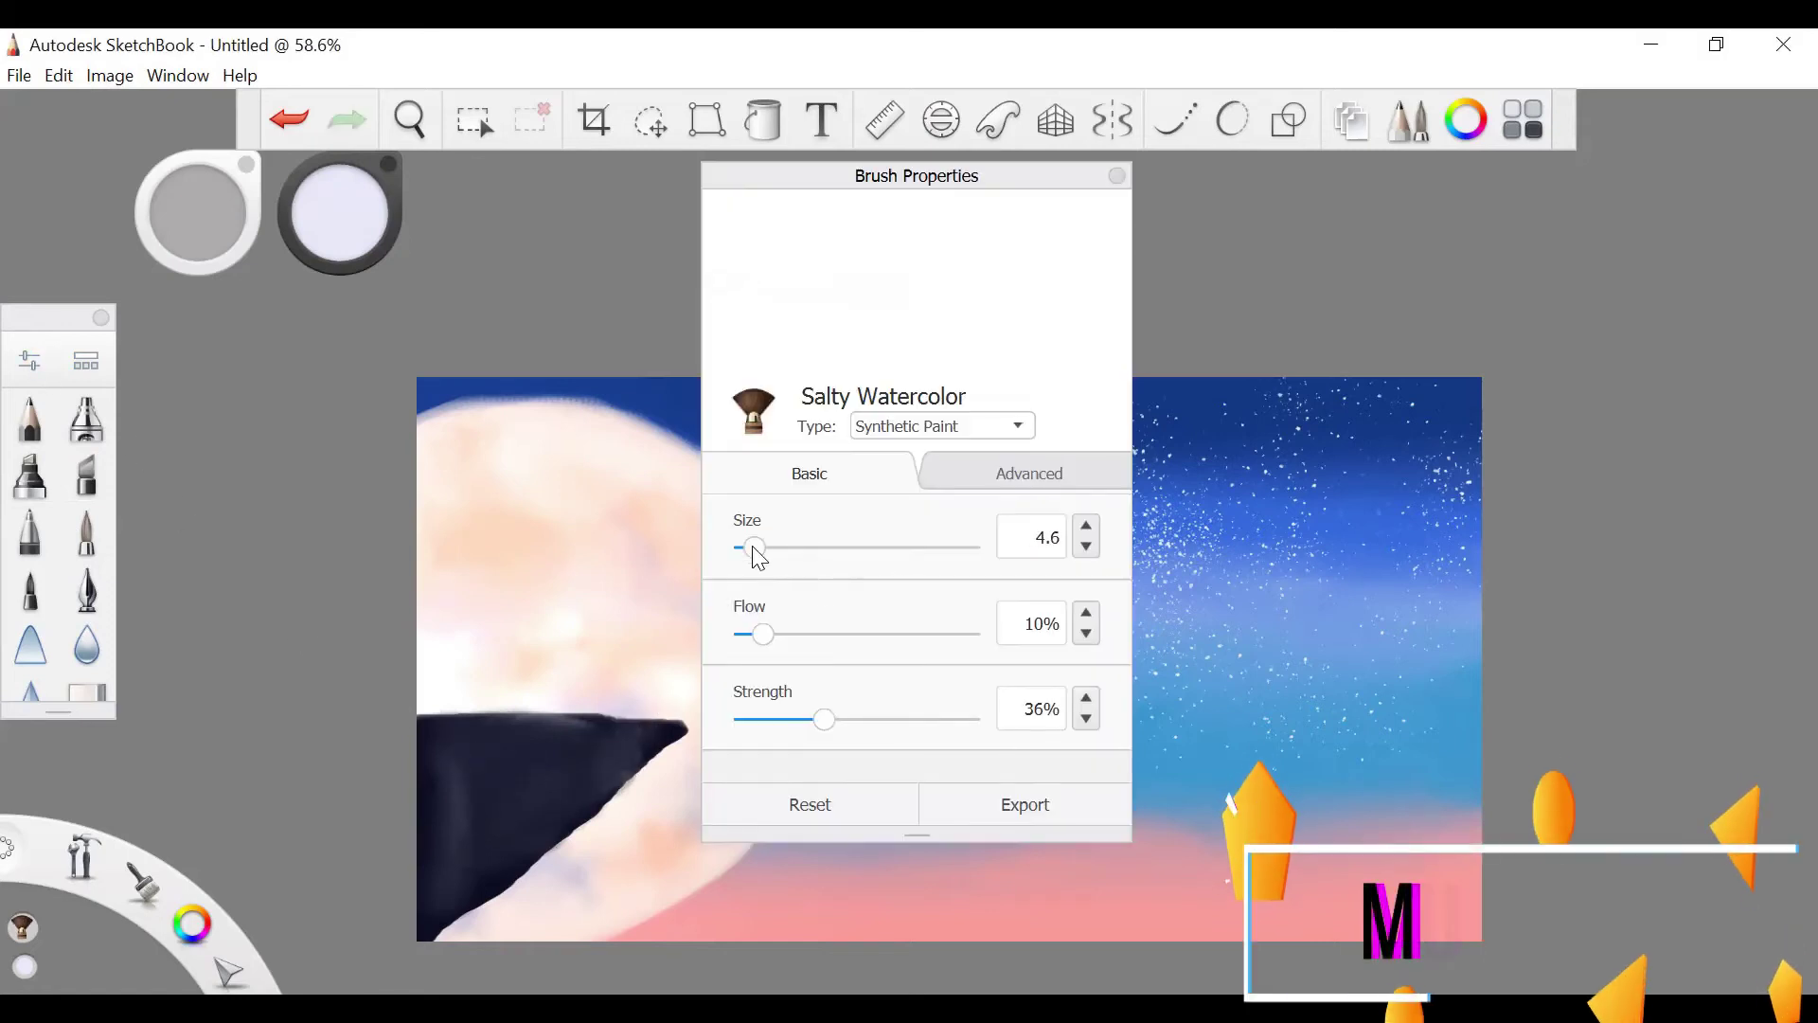
left_click_drag(755, 548, 777, 547)
mouse_move(492, 722)
left_mouse_down()
mouse_move(494, 784)
mouse_move(460, 772)
mouse_move(458, 735)
mouse_move(460, 756)
left_mouse_up()
- Soften the light streaks into the dark cliff face with the Blending brush
left_click(86, 360)
left_click(176, 629)
left_click(86, 360)
left_click_drag(492, 772, 491, 735)
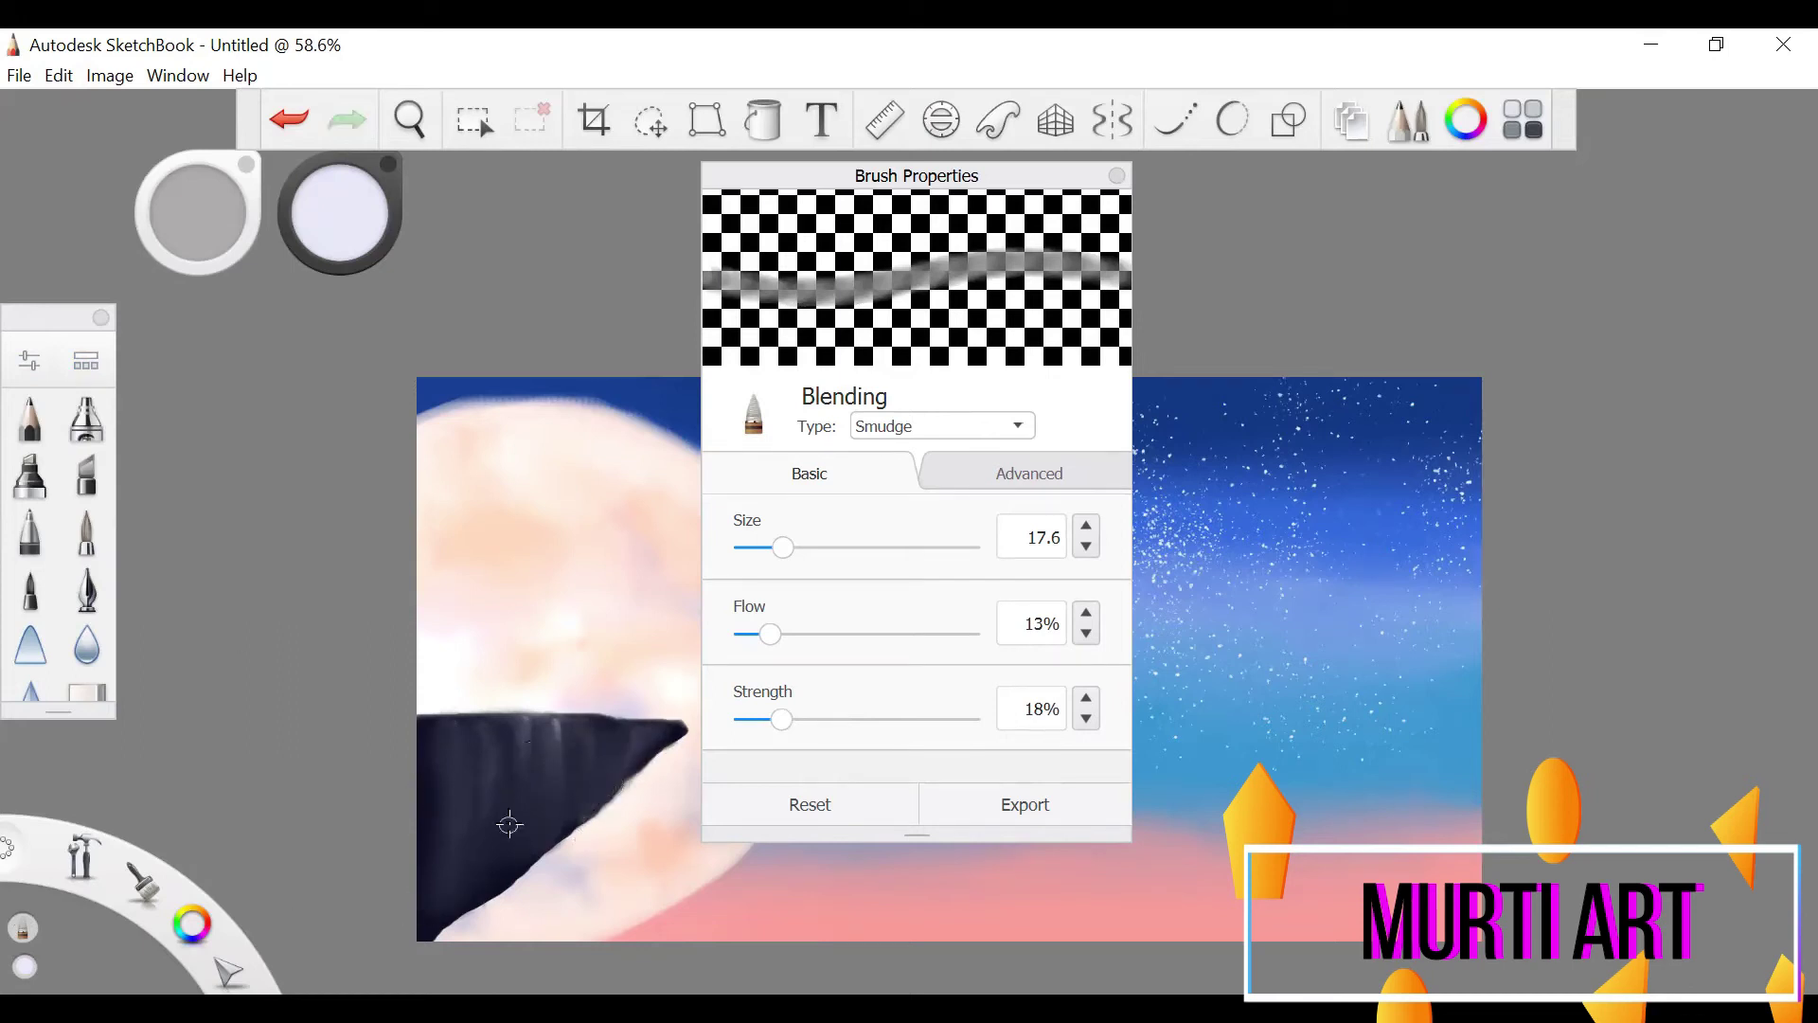
- Switch to a paint brush and darken the color to near-black
left_click(86, 475)
left_click(86, 530)
key("ctrl+z")
left_click(336, 228)
left_click(332, 275)
- Try near-black strokes rising from the cliff's top edge at different brush sizes and undo them
left_click_drag(584, 748, 586, 700)
left_click(29, 361)
left_click(36, 369)
left_click_drag(802, 550, 769, 549)
left_click(802, 548)
left_click_drag(586, 708, 588, 616)
key("ctrl+z")
key("ctrl+z")
key("ctrl+z")
key("ctrl+z")
left_click(1116, 176)
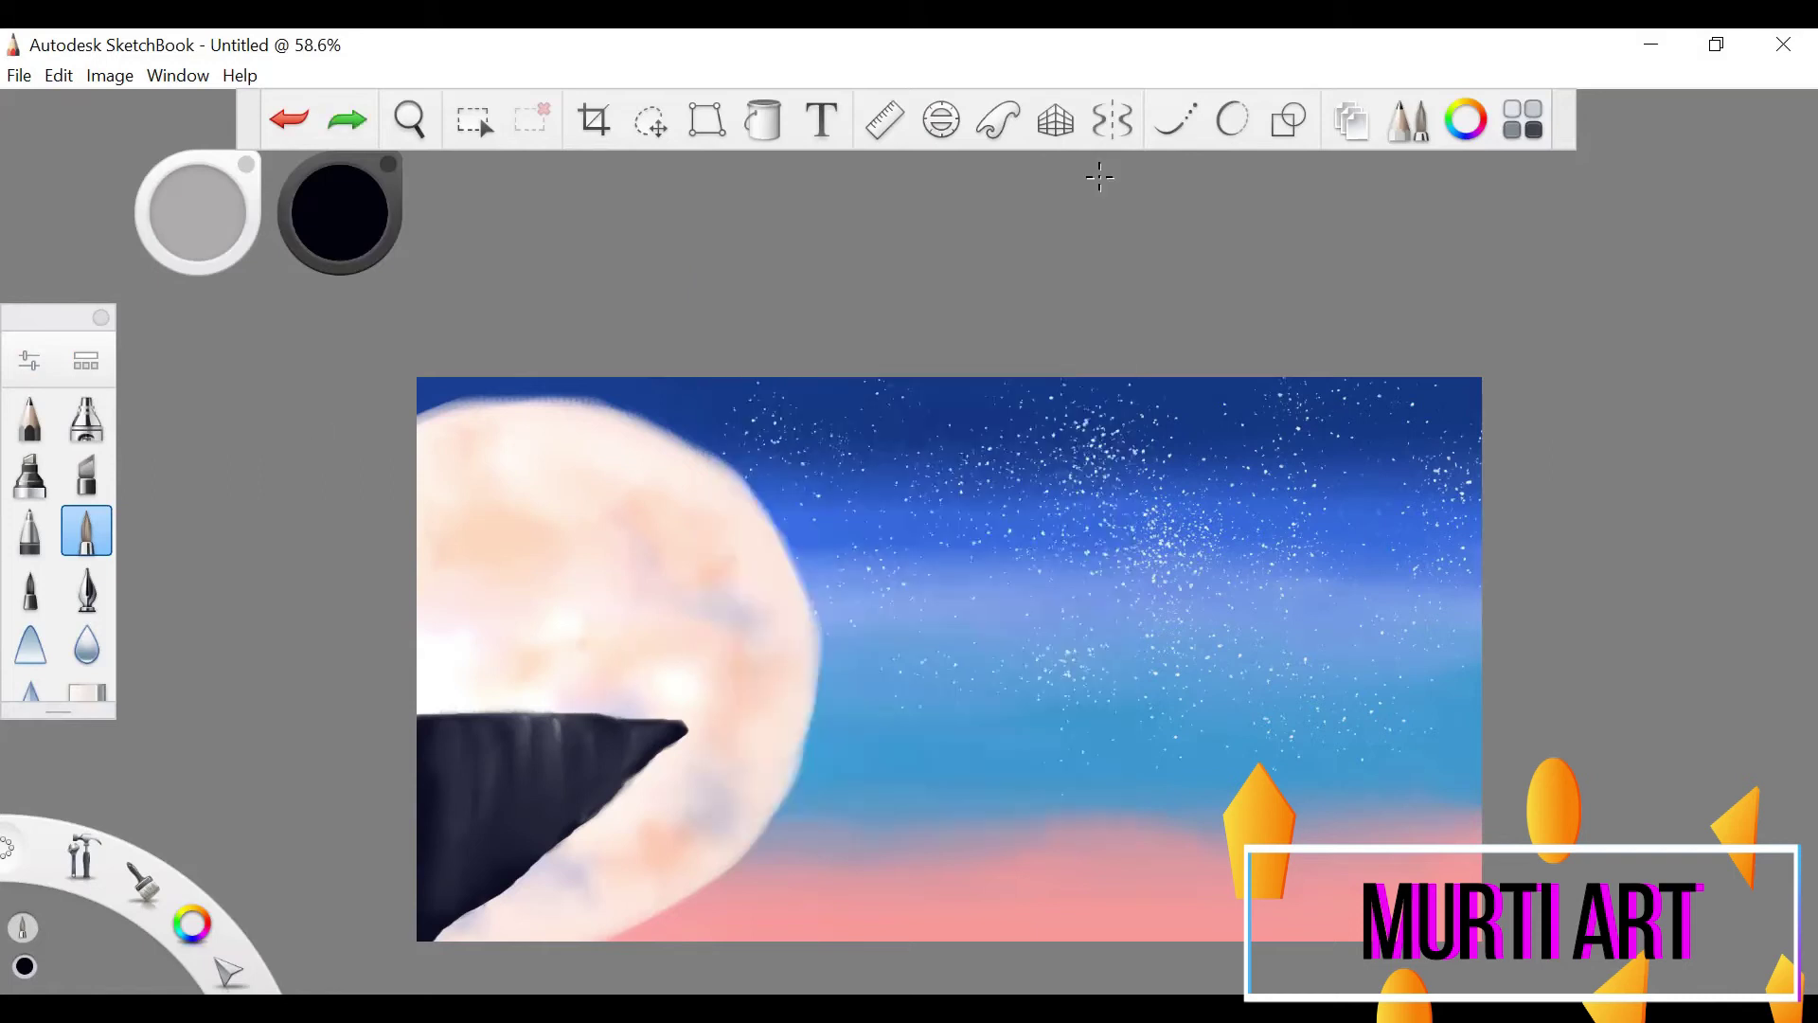
- Draw near-black forked tree branches reaching from the canvas's left edge across the moon above the cliff
left_click(86, 587)
left_click_drag(414, 575, 623, 578)
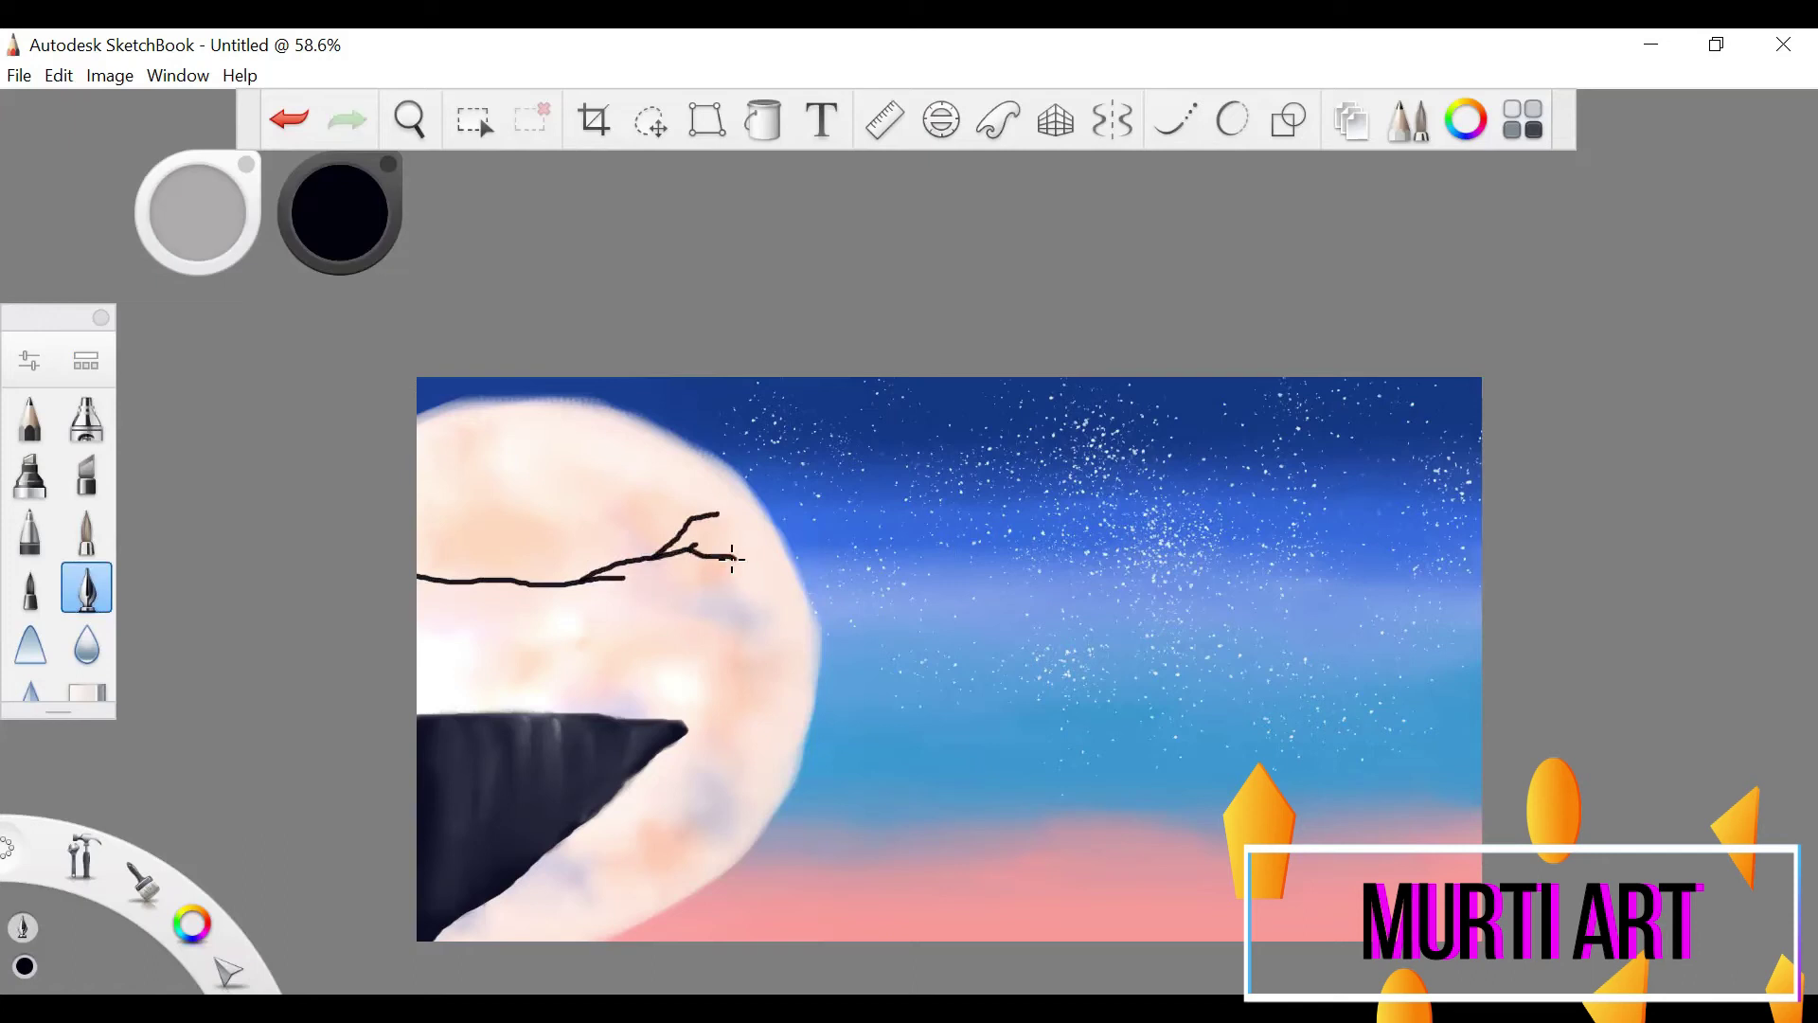
left_click_drag(446, 580, 701, 423)
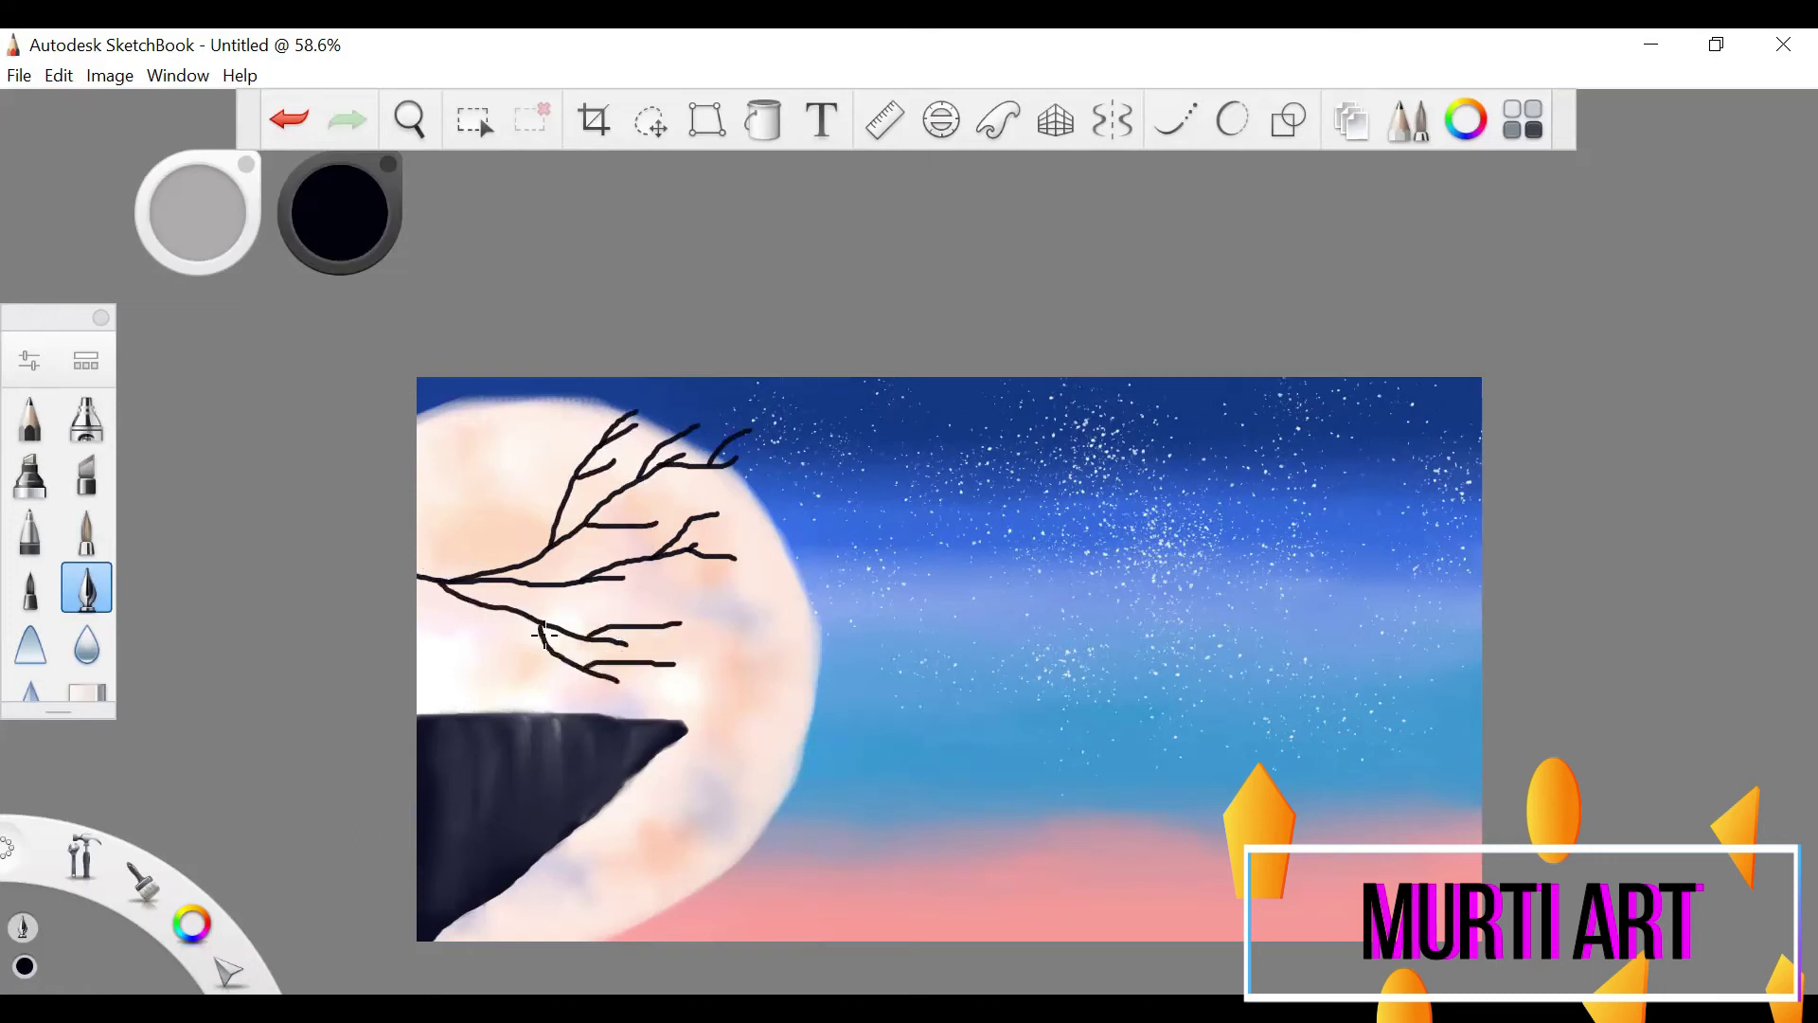
- Paint fuzzy foliage around the branch tips with the Anemone_2 brush in Copic V04 Lilac
left_click(86, 360)
scroll(489, 632, "up", 5)
left_click(504, 523)
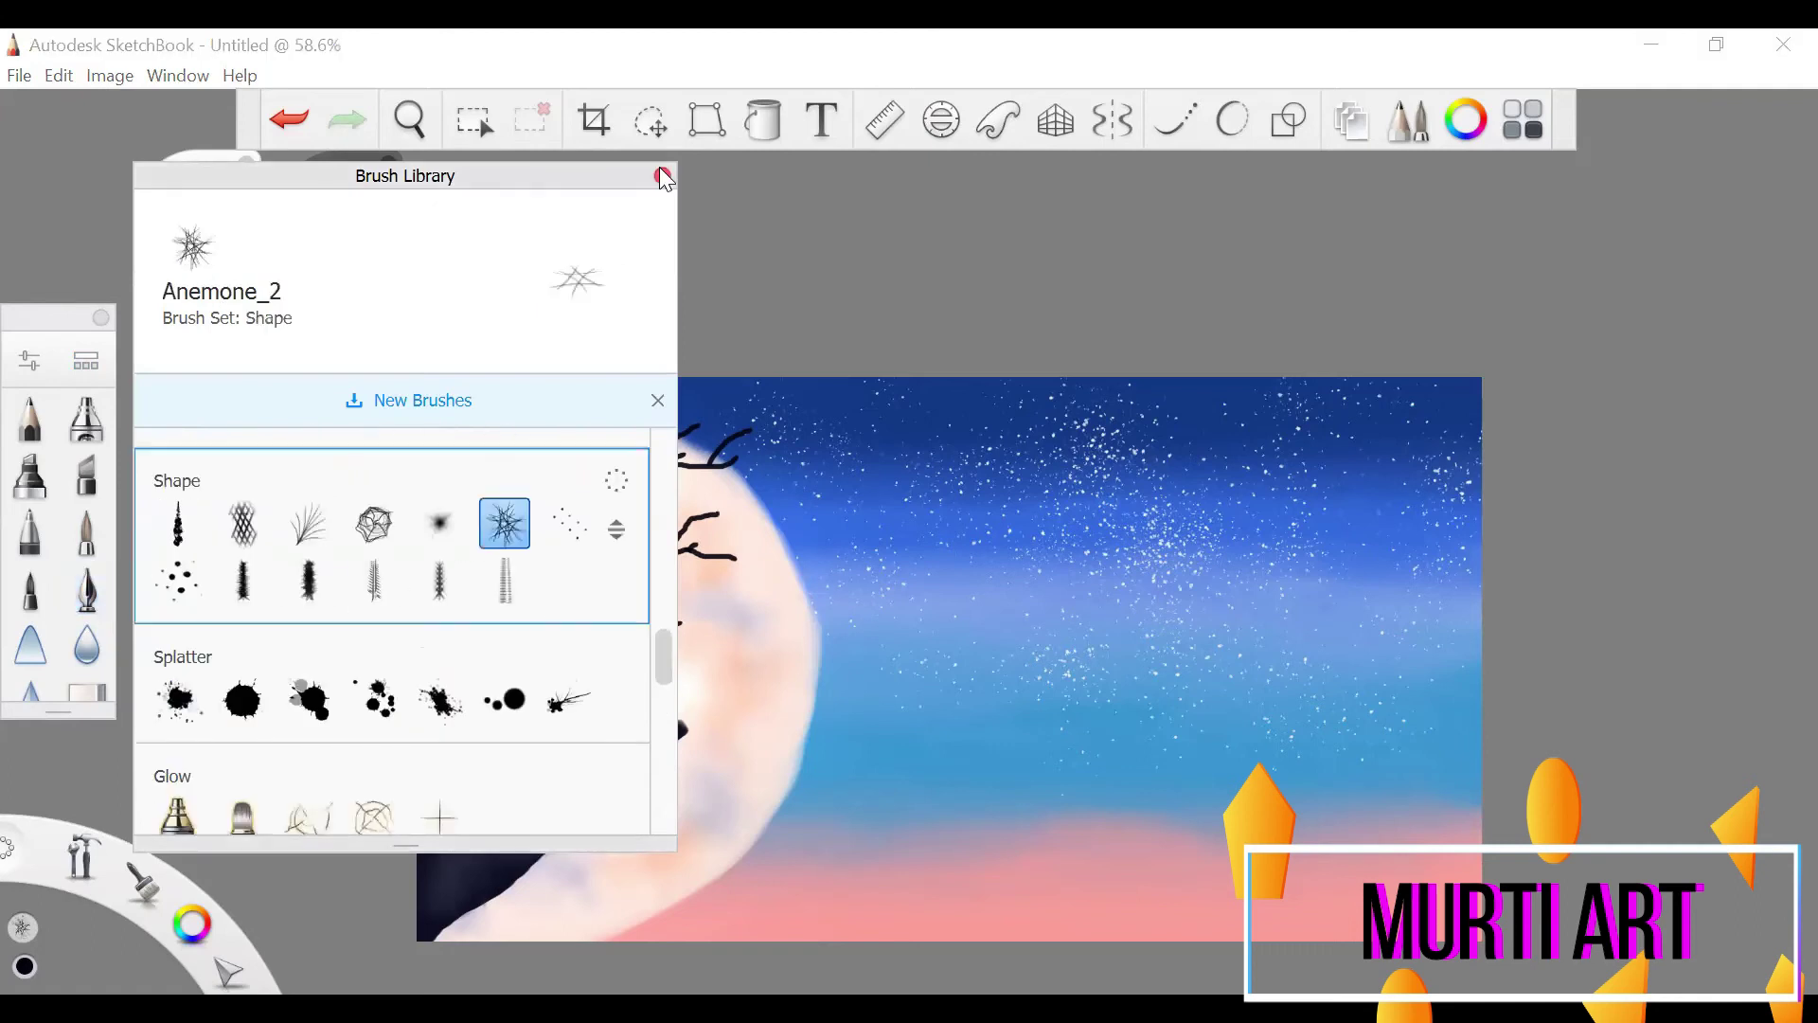
left_click(663, 177)
left_click(1457, 128)
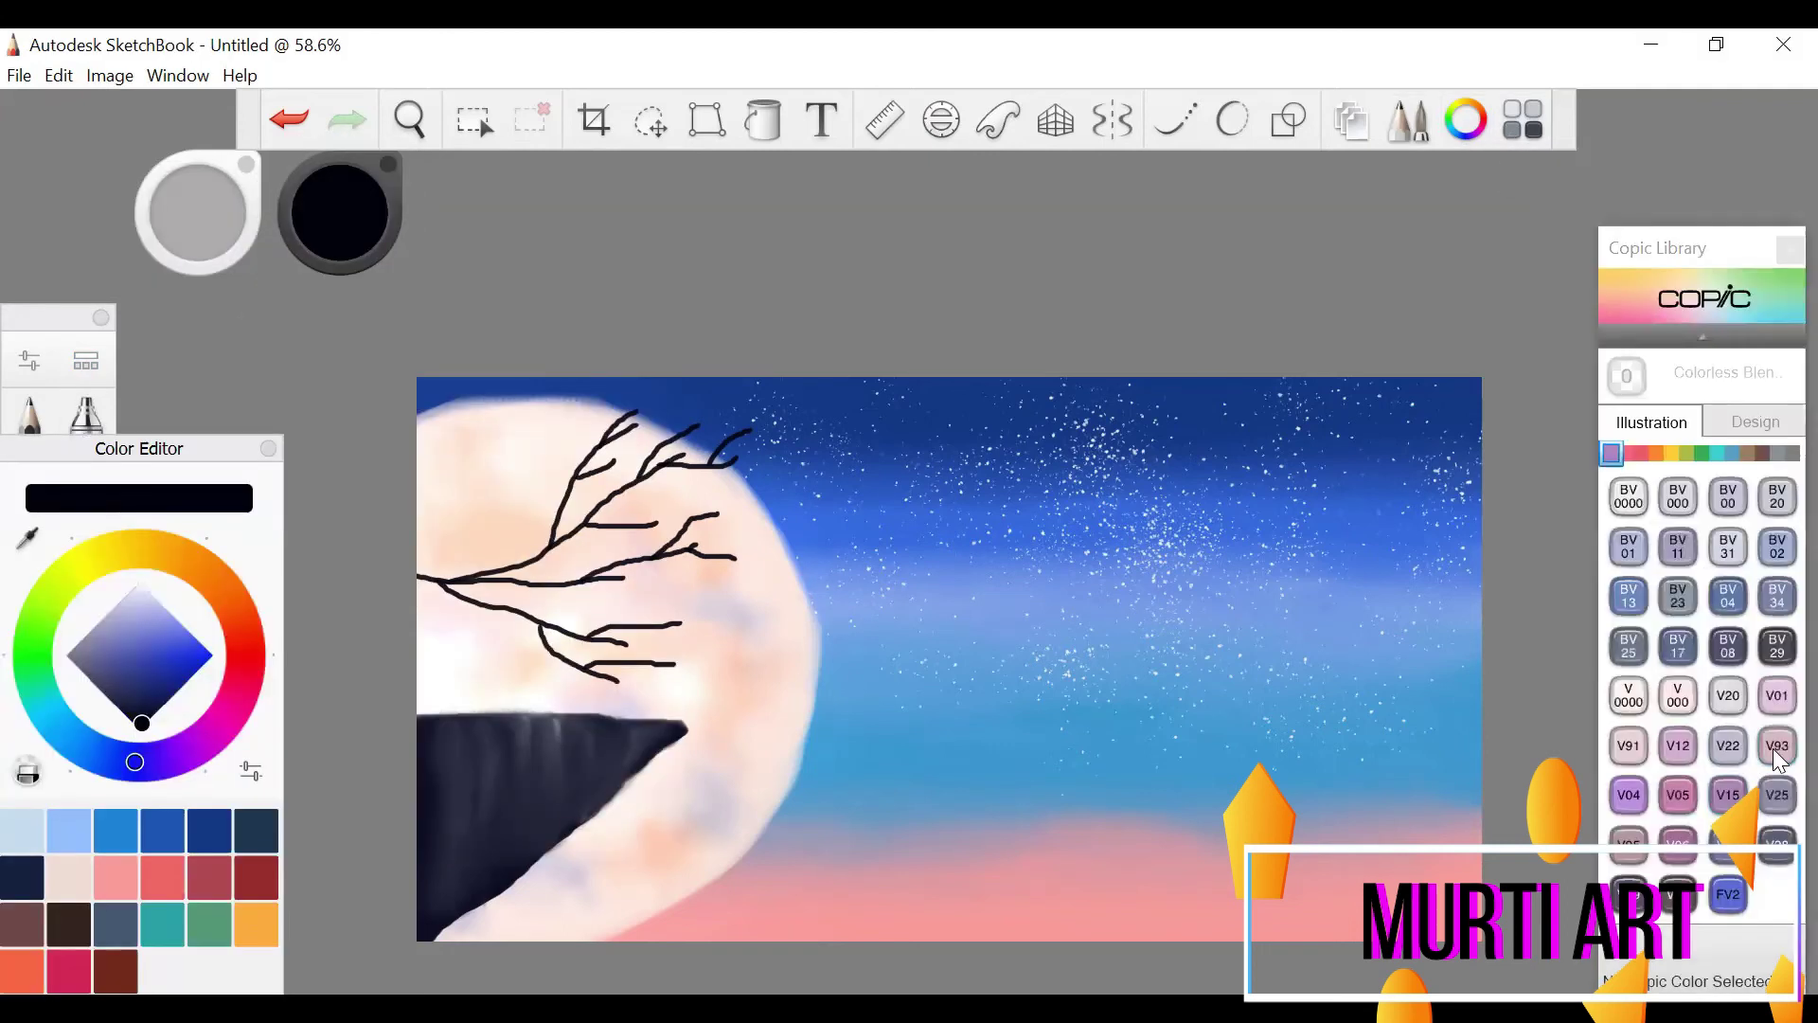
left_click(1678, 843)
mouse_move(672, 663)
left_mouse_down()
mouse_move(628, 653)
mouse_move(626, 578)
mouse_move(715, 551)
left_mouse_up()
key("ctrl+z")
left_click(1628, 795)
left_click_drag(735, 481, 682, 447)
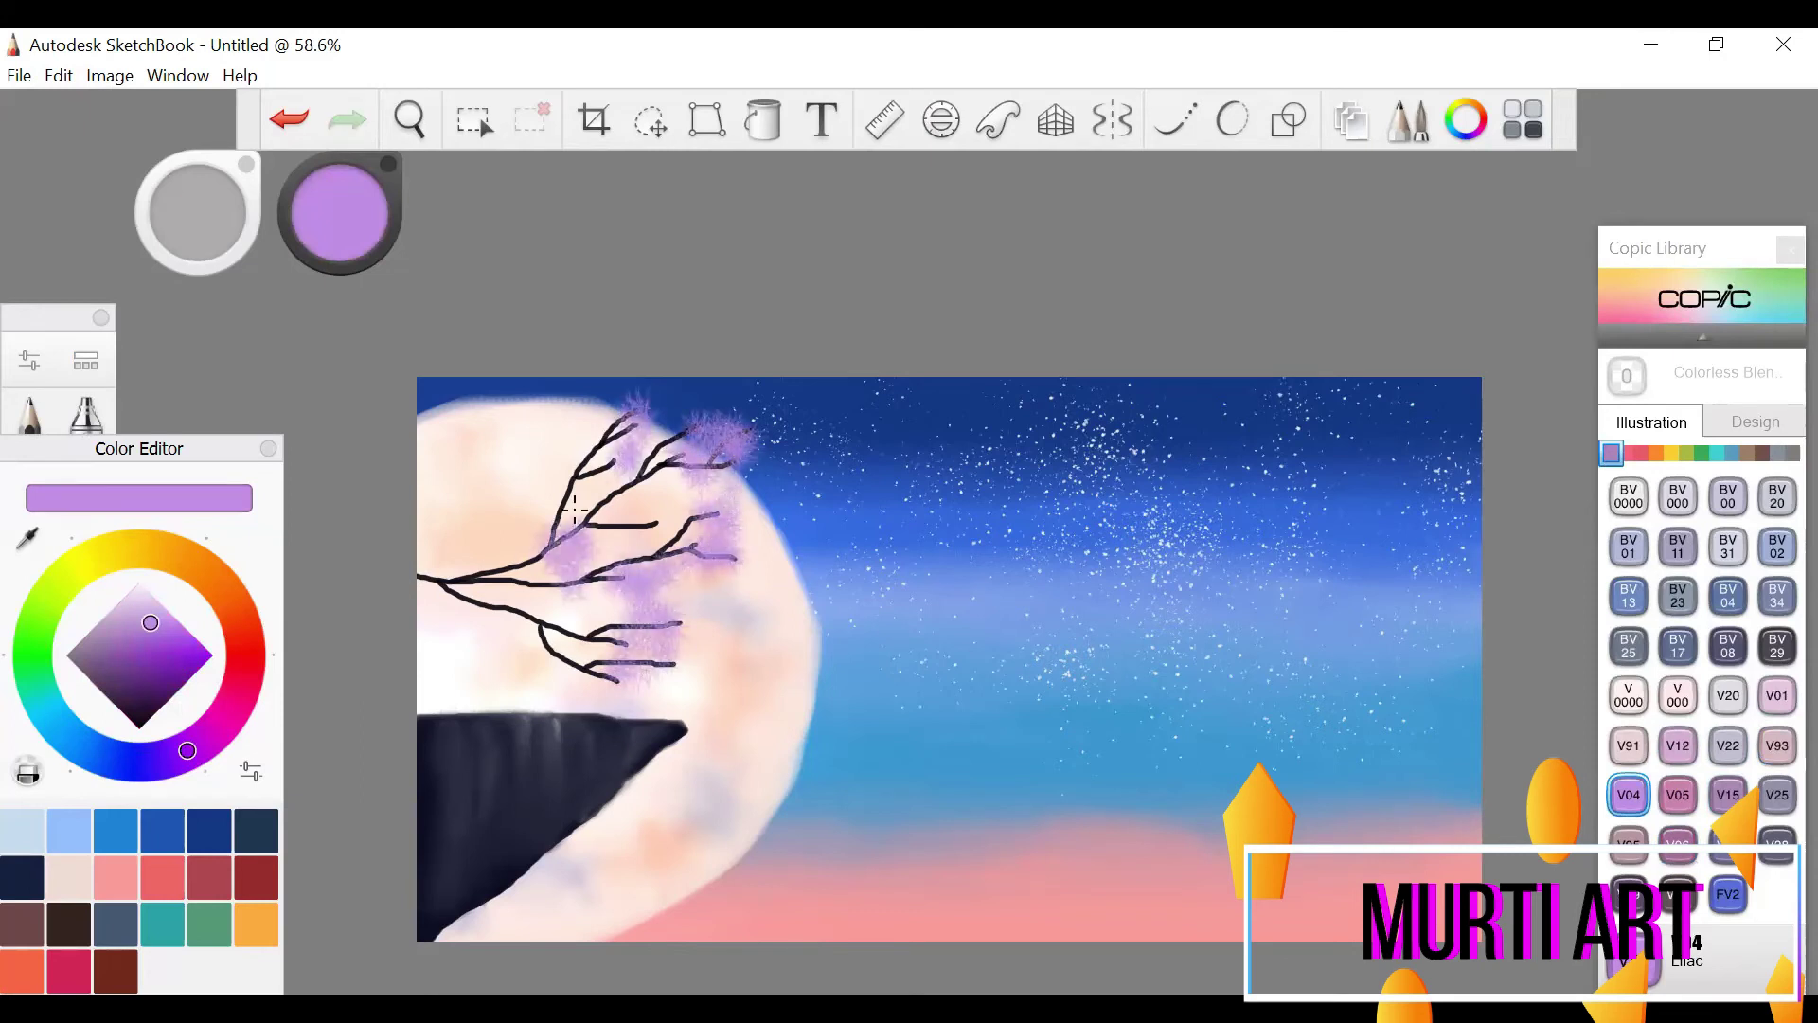
mouse_move(661, 540)
left_mouse_down()
mouse_move(682, 625)
mouse_move(637, 688)
left_mouse_up()
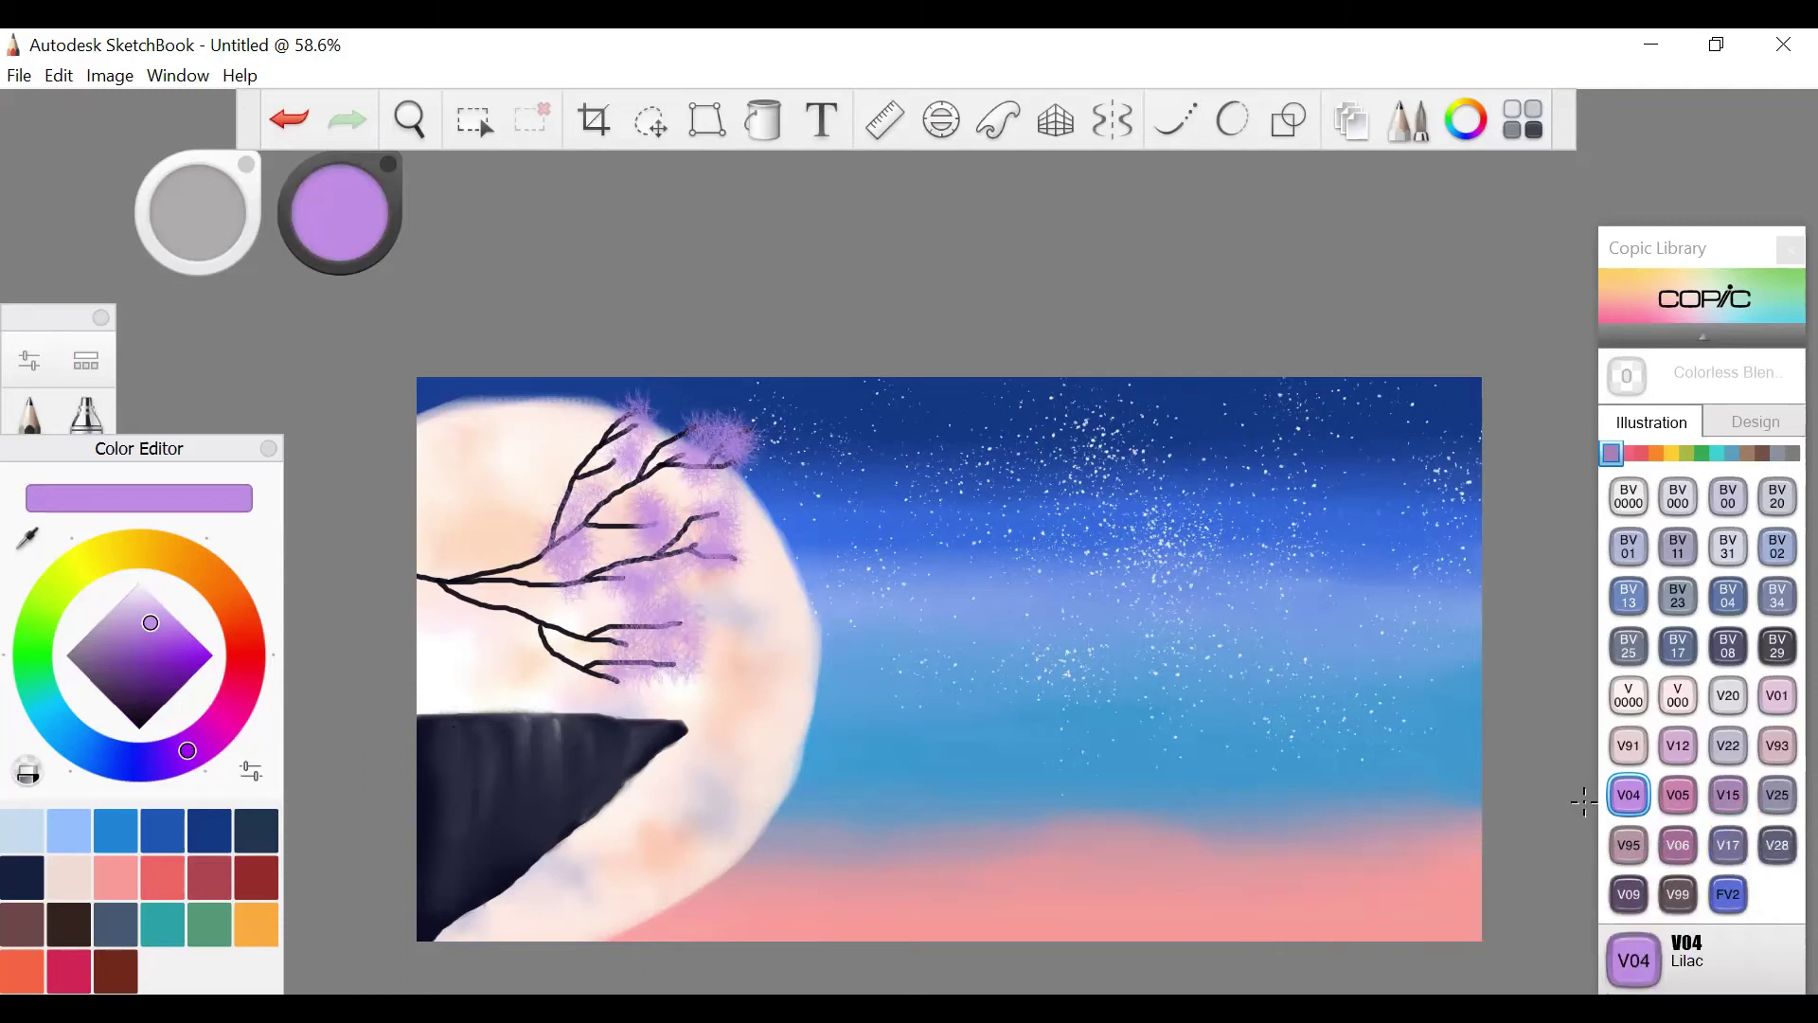
- Layer more Anemone_2 foliage through the branches in Copic V01 Heath, V05 Marigold and V04 Lilac
left_click(1777, 695)
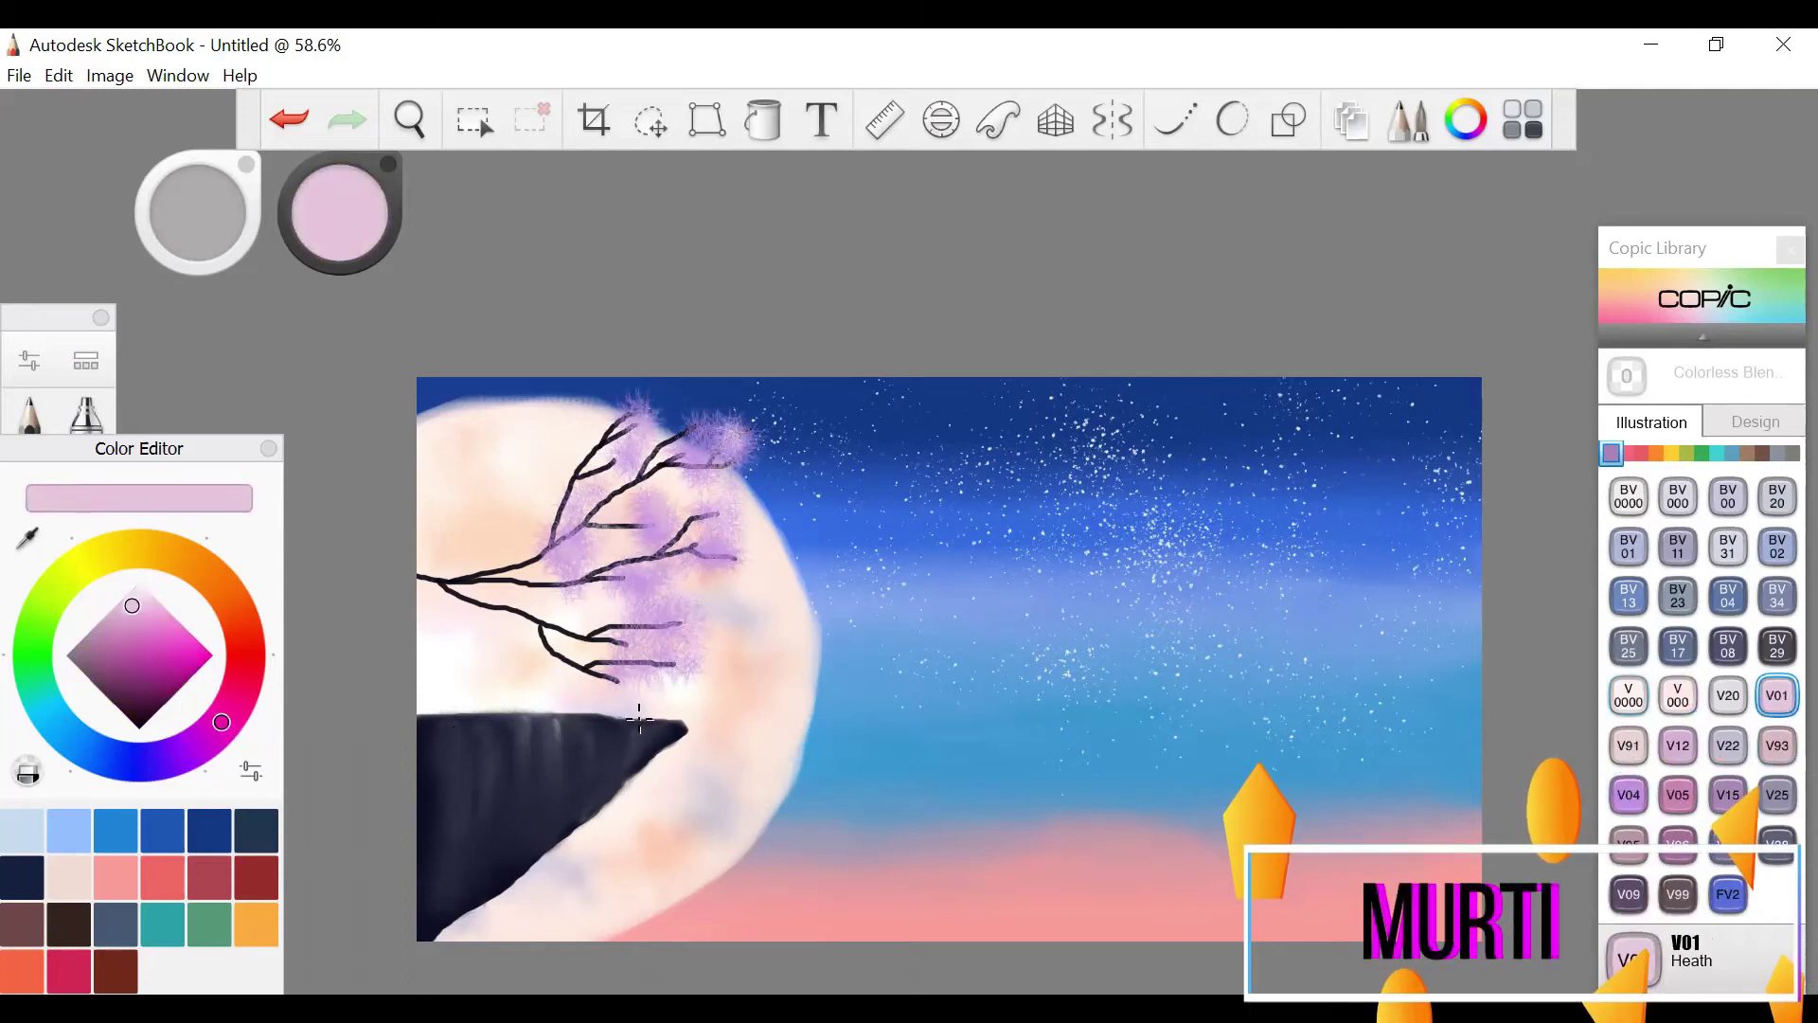
left_click(1678, 795)
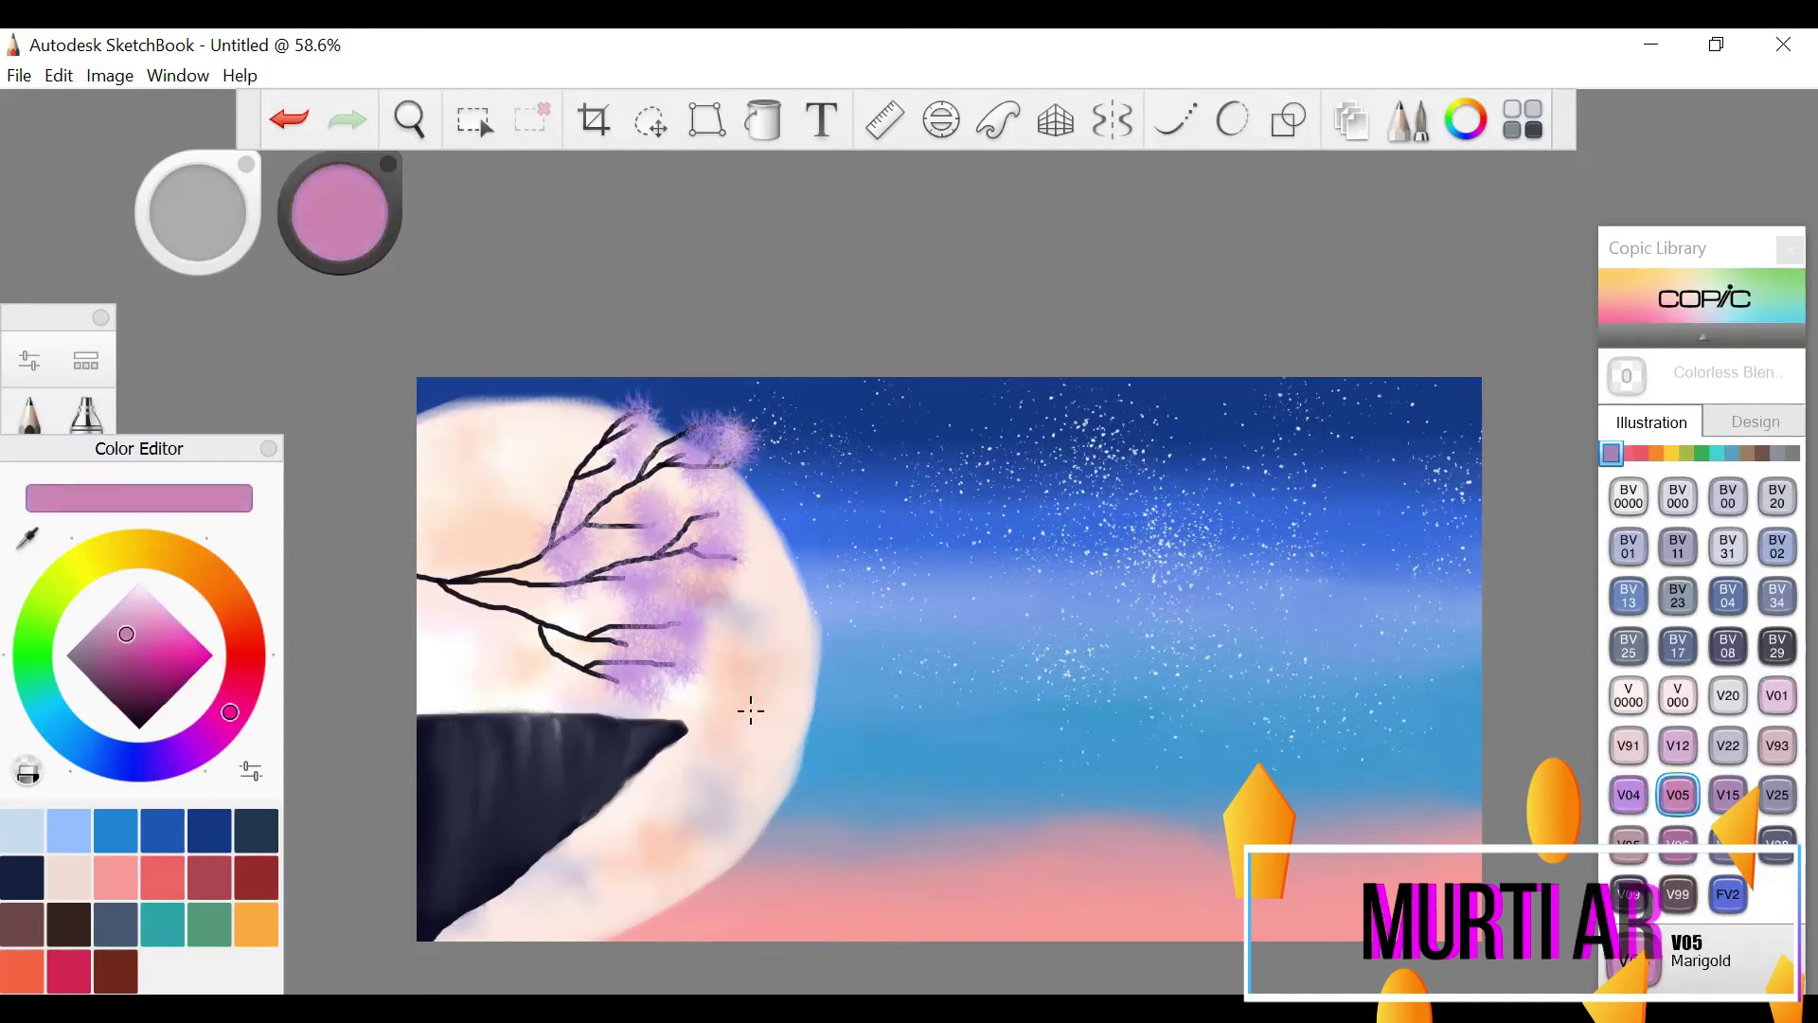
left_click(1639, 803)
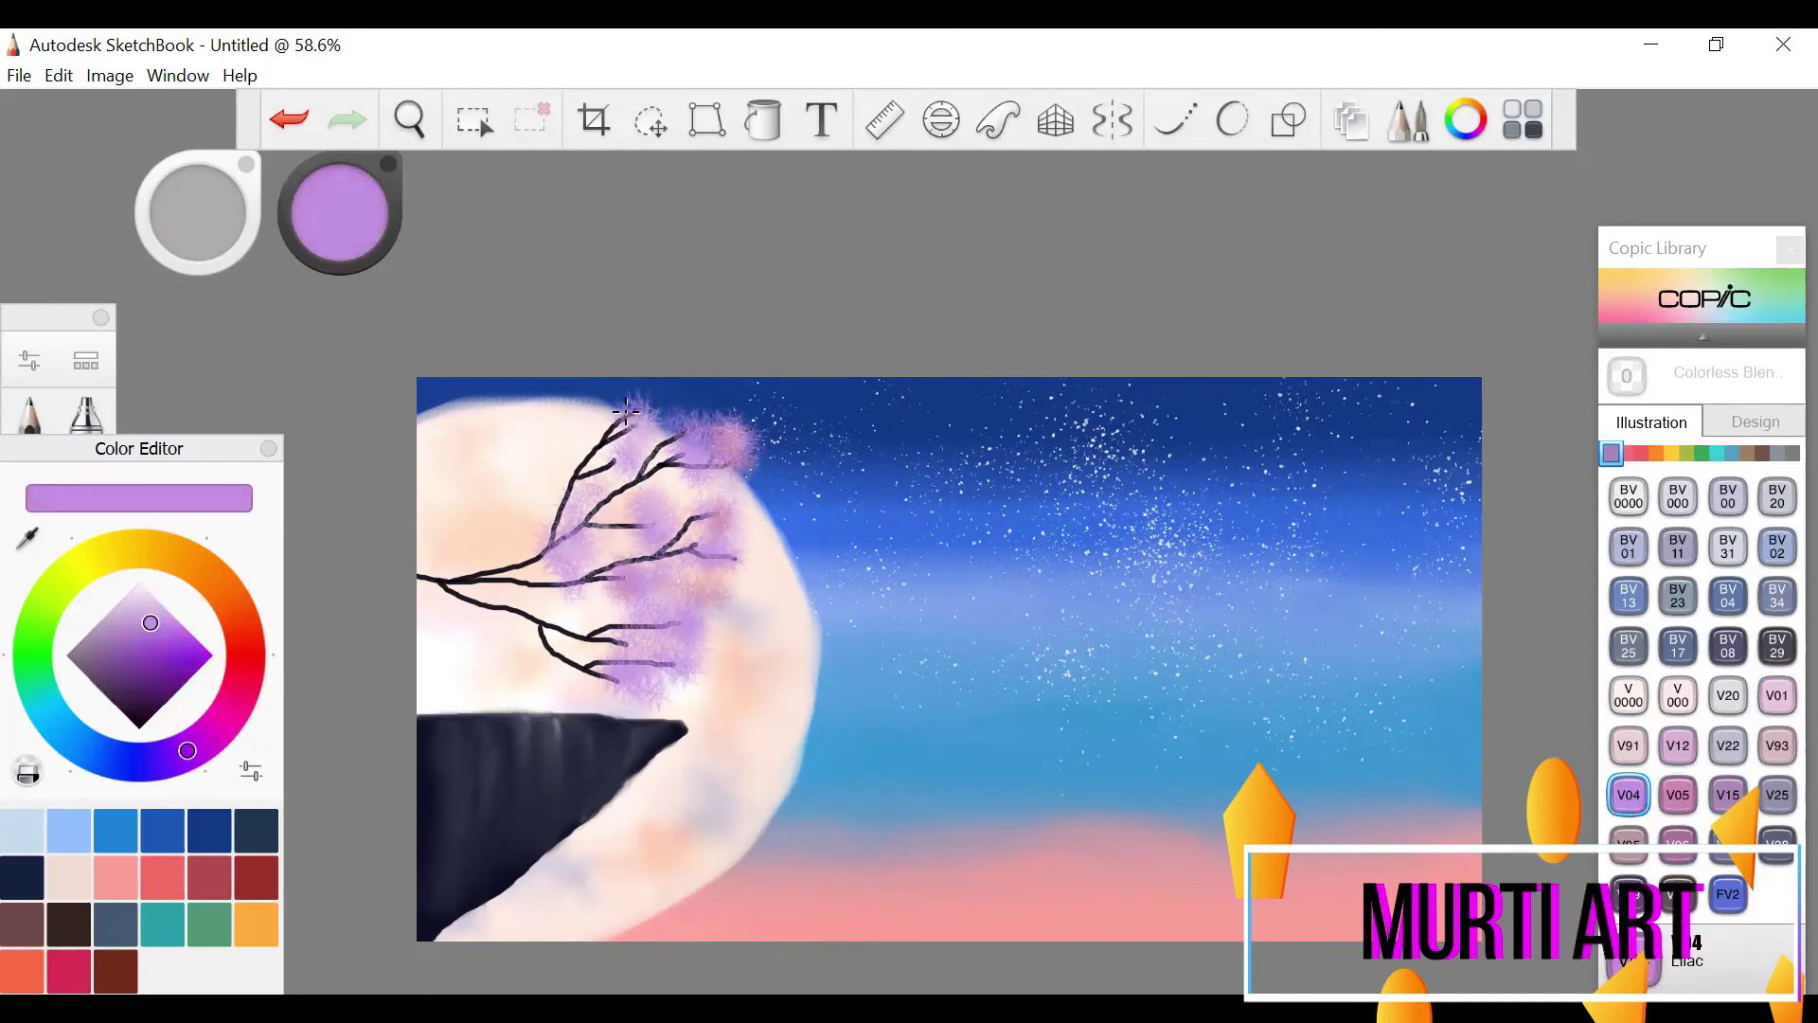
left_click_drag(546, 622, 528, 585)
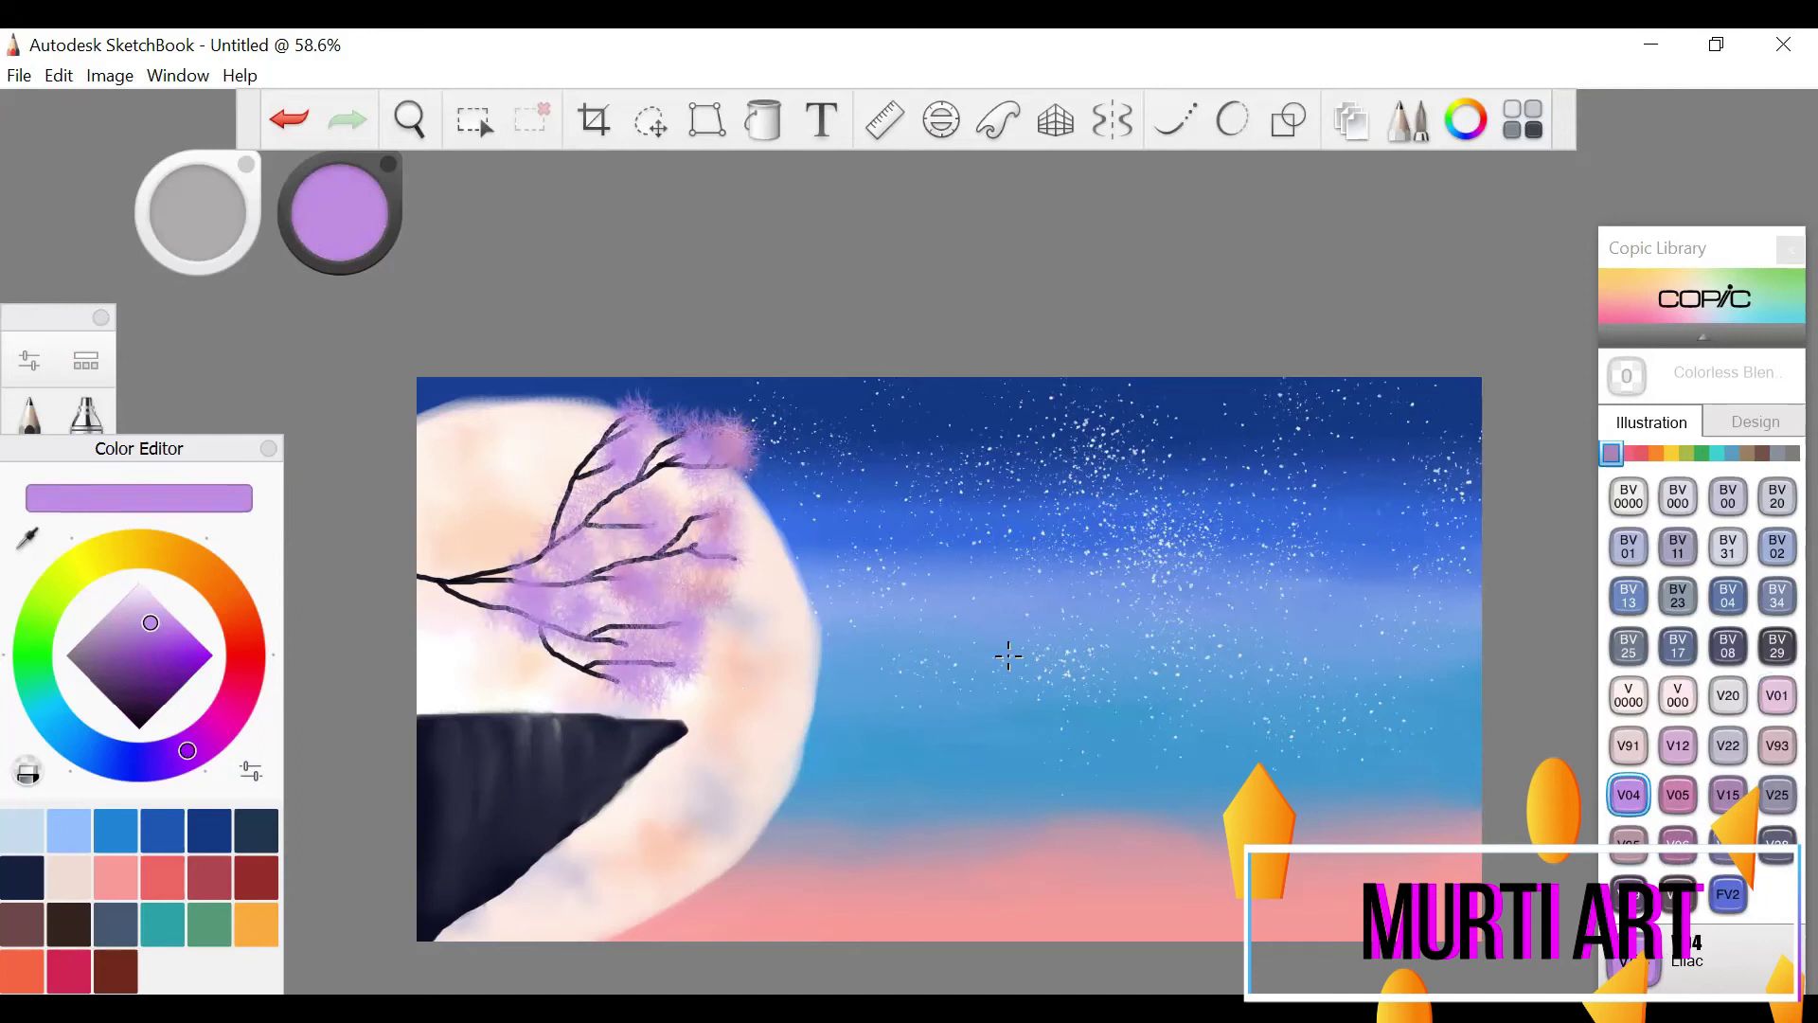
left_click_drag(586, 442, 623, 520)
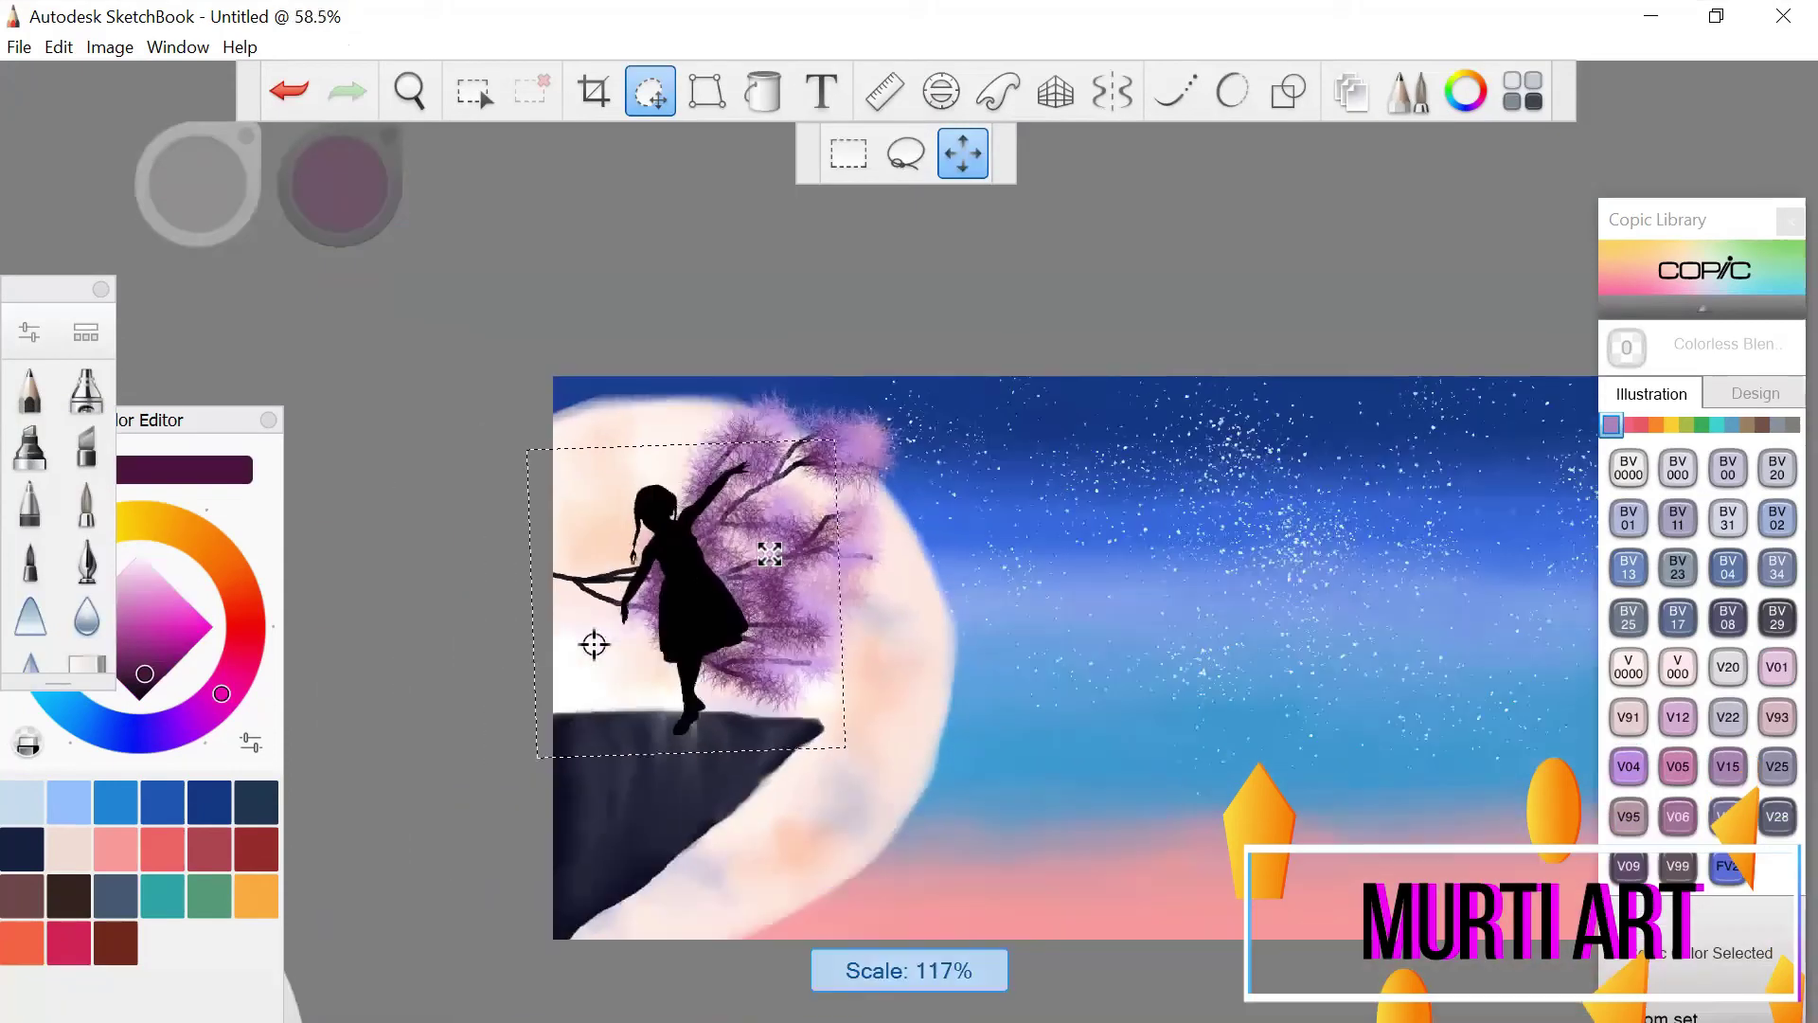
- Scale down the black girl silhouette and place it standing on the tree branch
left_click_drag(593, 642, 578, 625)
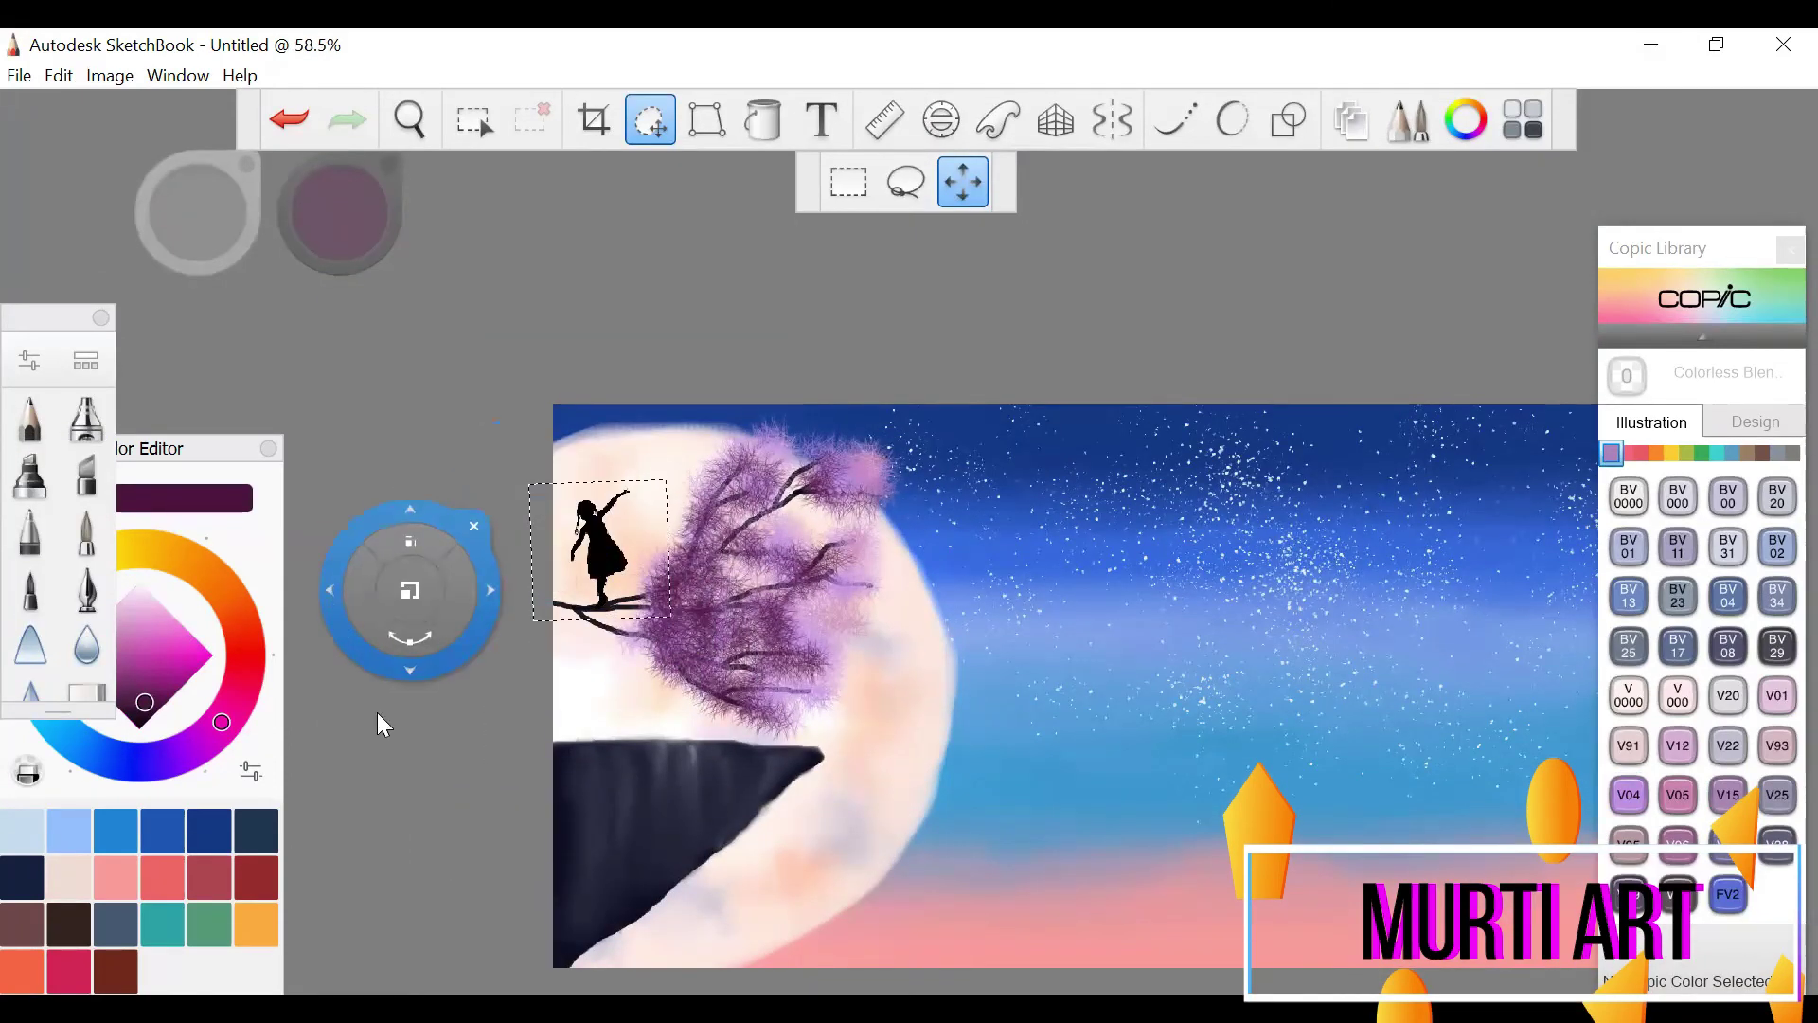
key("Return")
- Darken the purple color, try strokes over the foliage and undo them
scroll(531, 578, "down", 2)
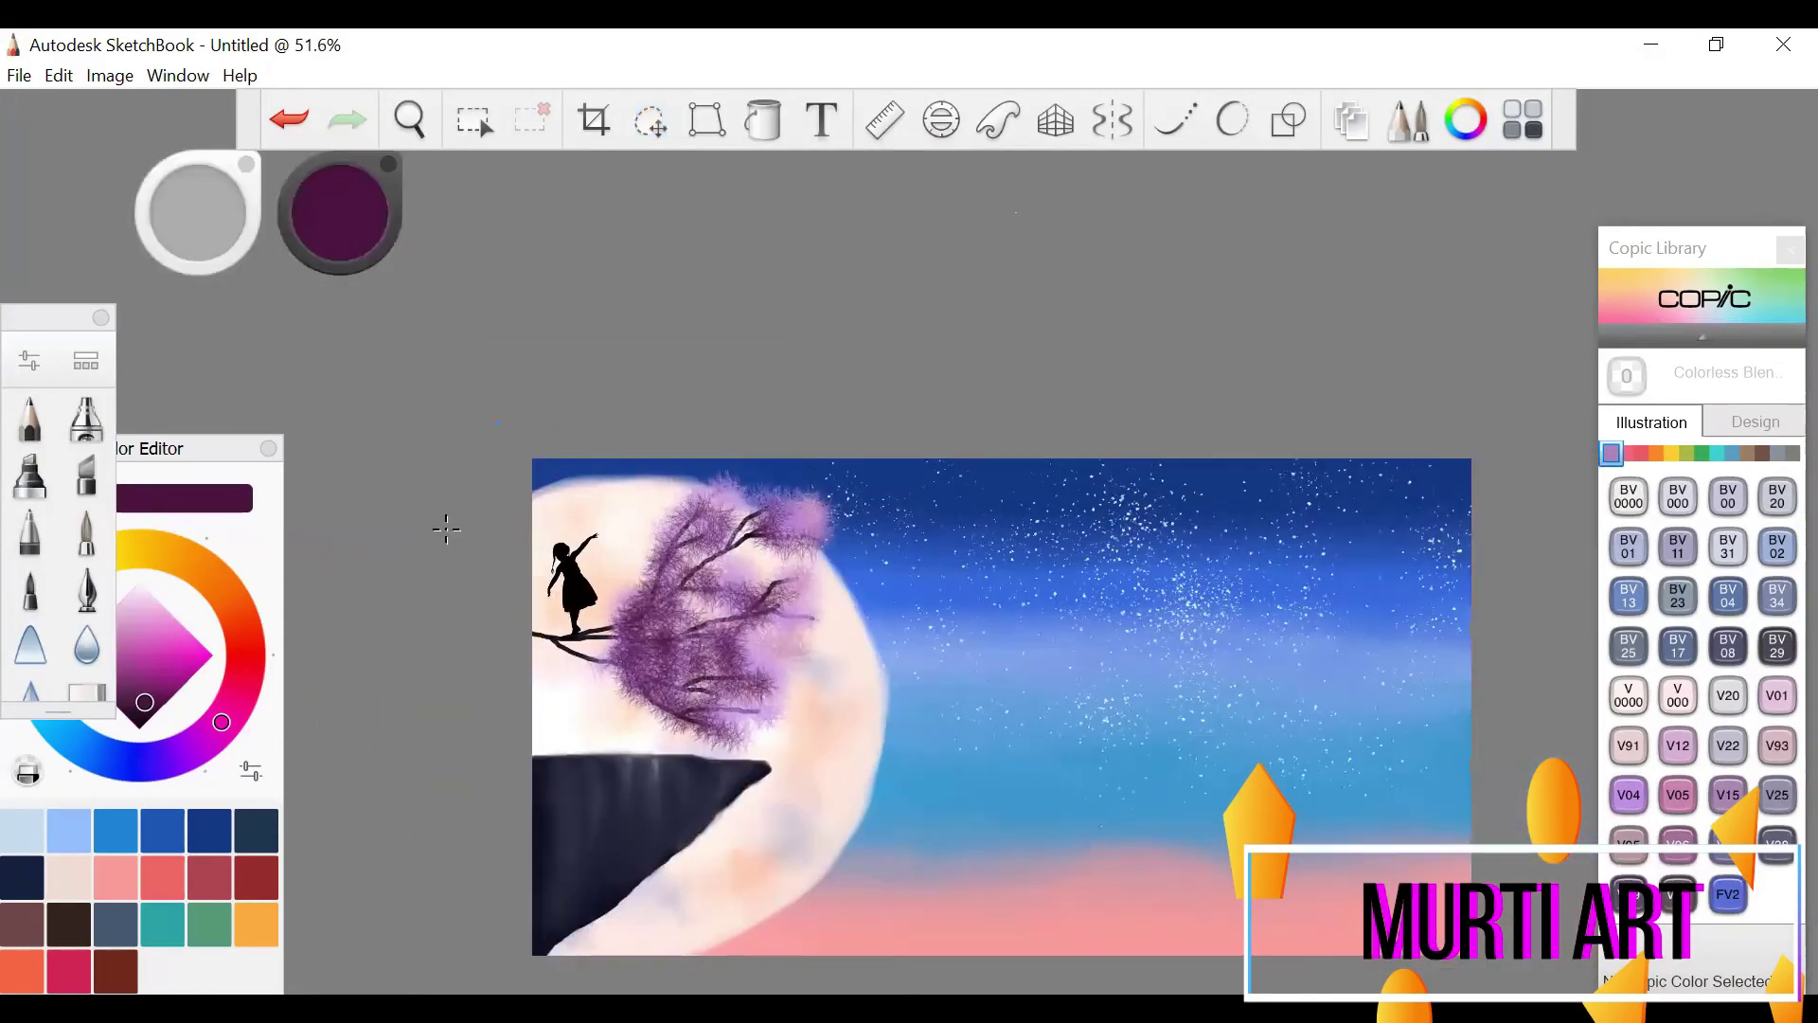
scroll(446, 528, "down", 2)
left_click_drag(342, 220, 332, 284)
mouse_move(613, 609)
left_mouse_down()
mouse_move(597, 629)
mouse_move(688, 660)
left_mouse_up()
mouse_move(664, 662)
left_mouse_down()
mouse_move(654, 578)
mouse_move(681, 625)
mouse_move(672, 672)
mouse_move(644, 606)
left_mouse_up()
key("ctrl+z")
key("ctrl+z")
key("ctrl+z")
key("ctrl+z")
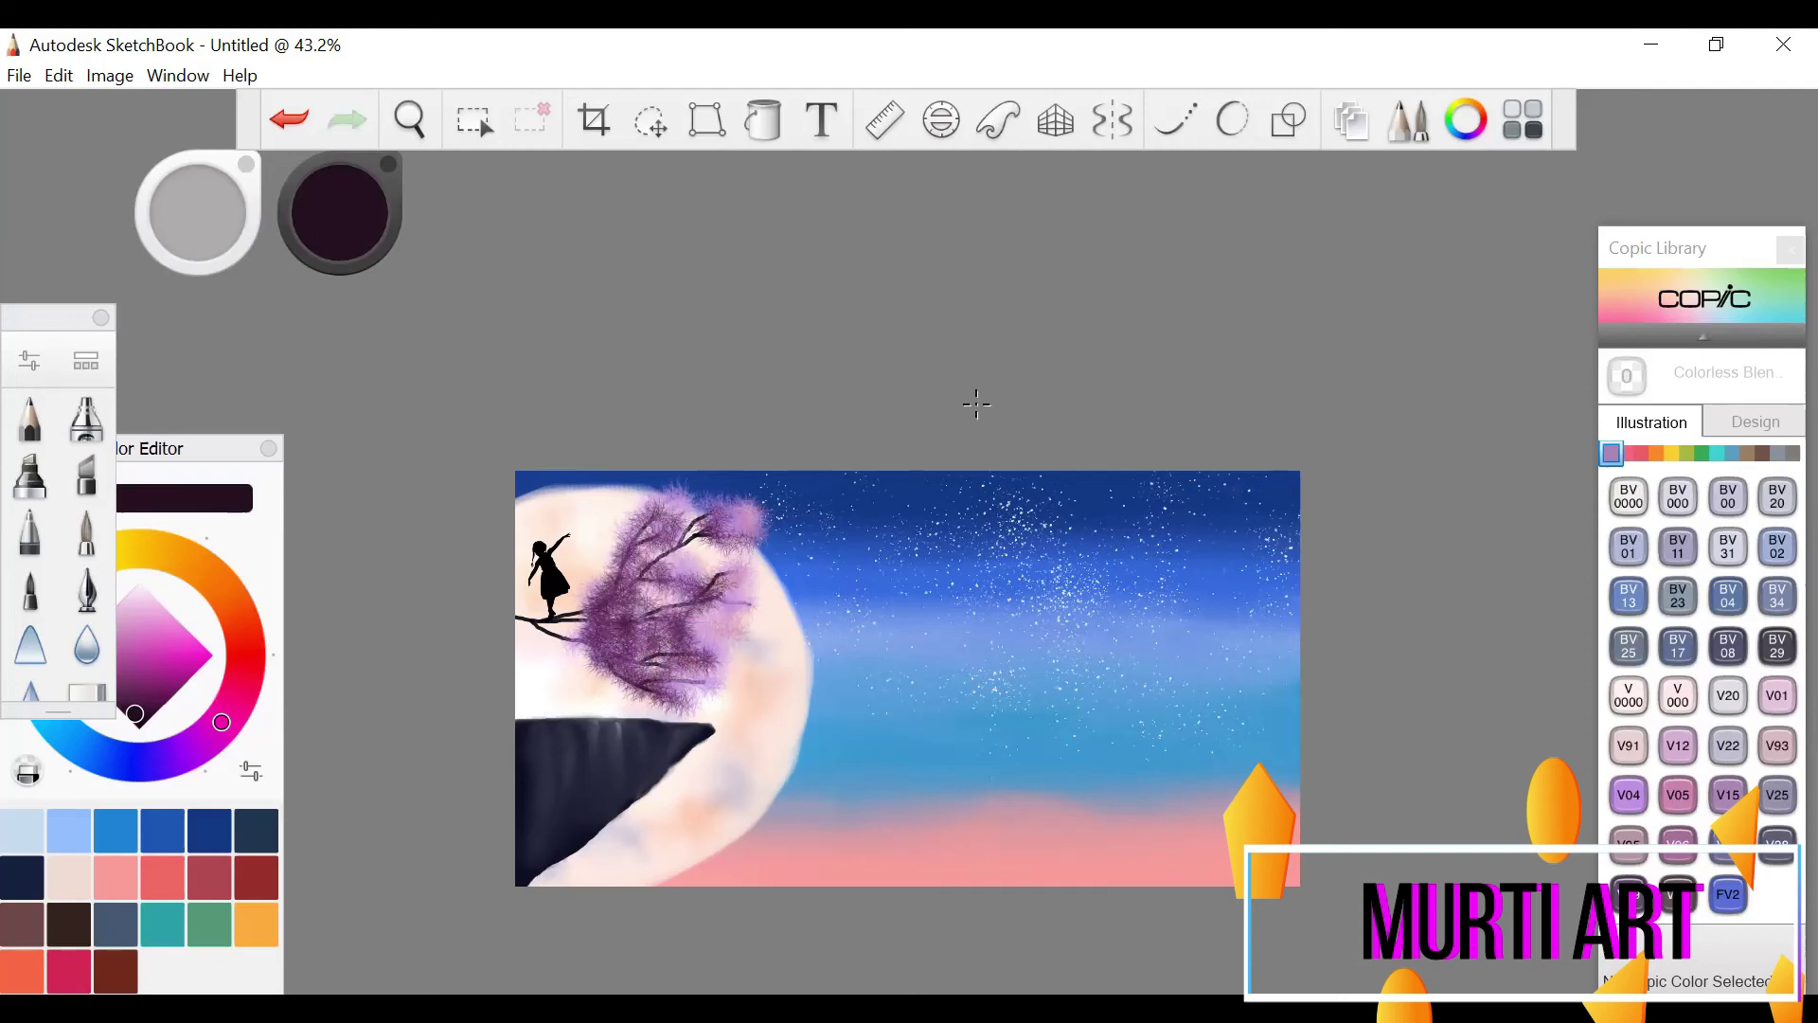
- Shade soft dark patches onto the moon around the tree and cliff with the Airbrush
scroll(975, 398, "up", 2)
scroll(974, 398, "down", 3)
scroll(1365, 751, "up", 1)
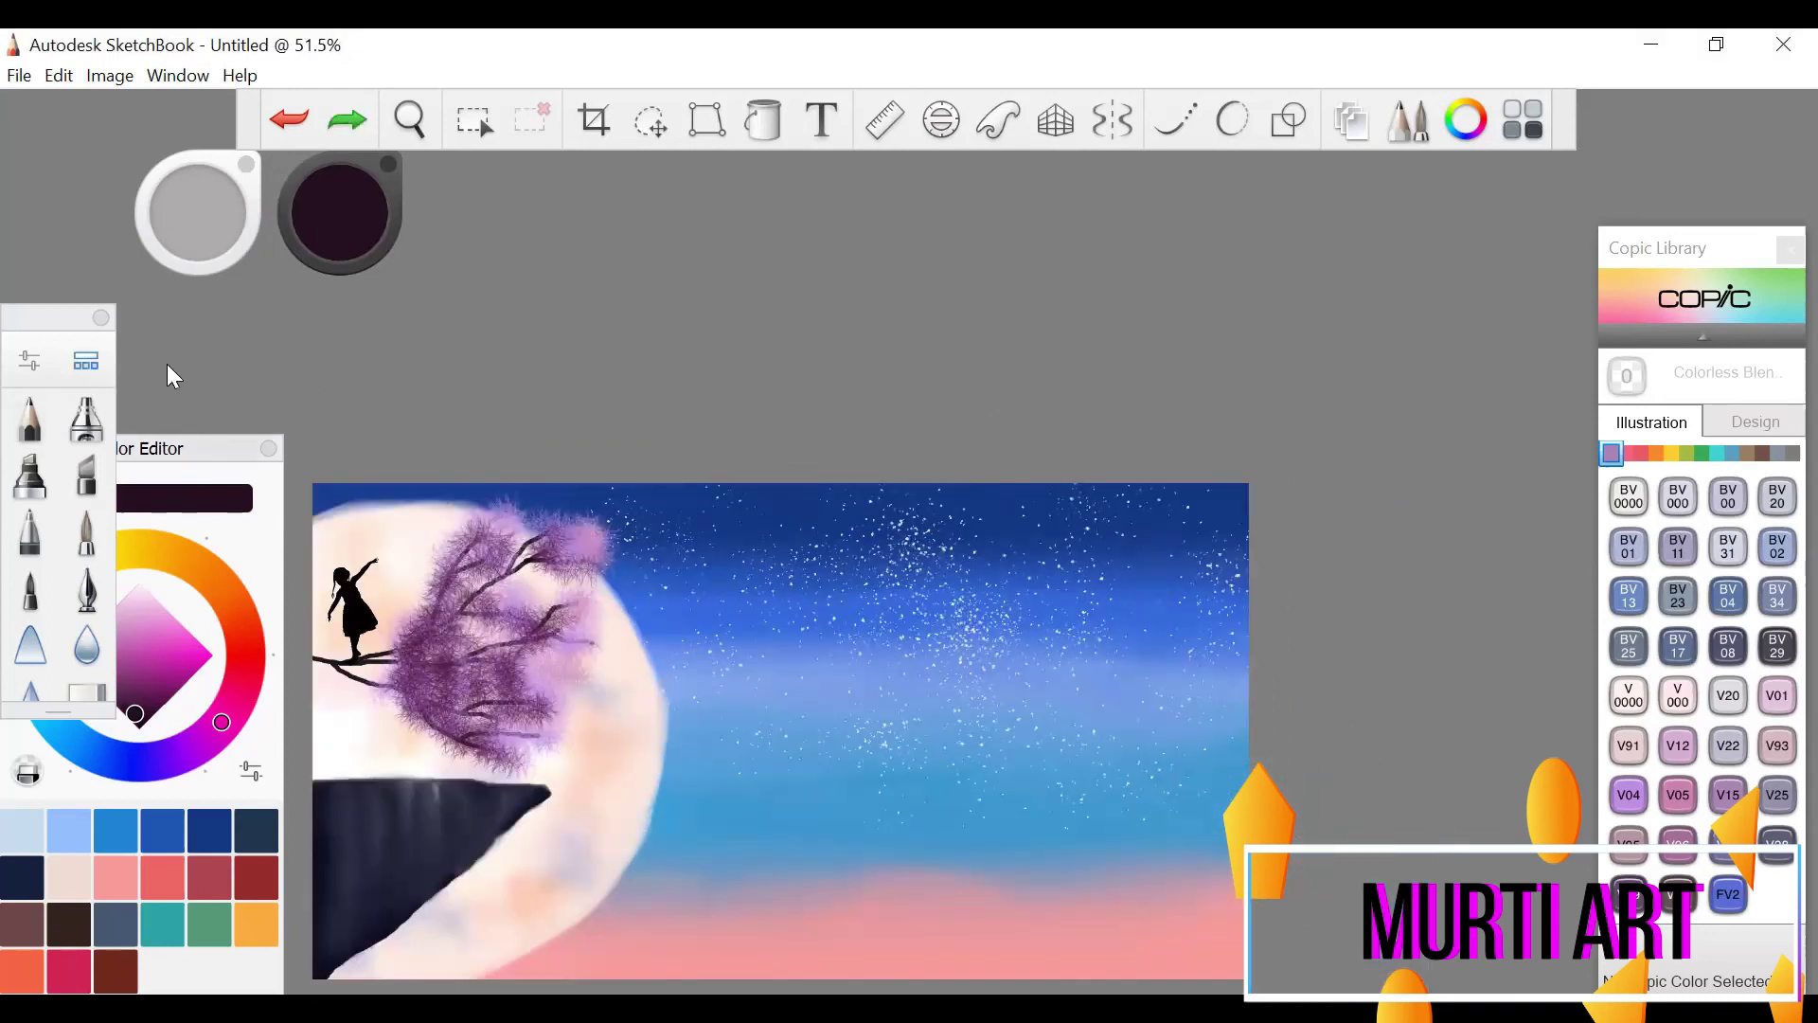
left_click(86, 643)
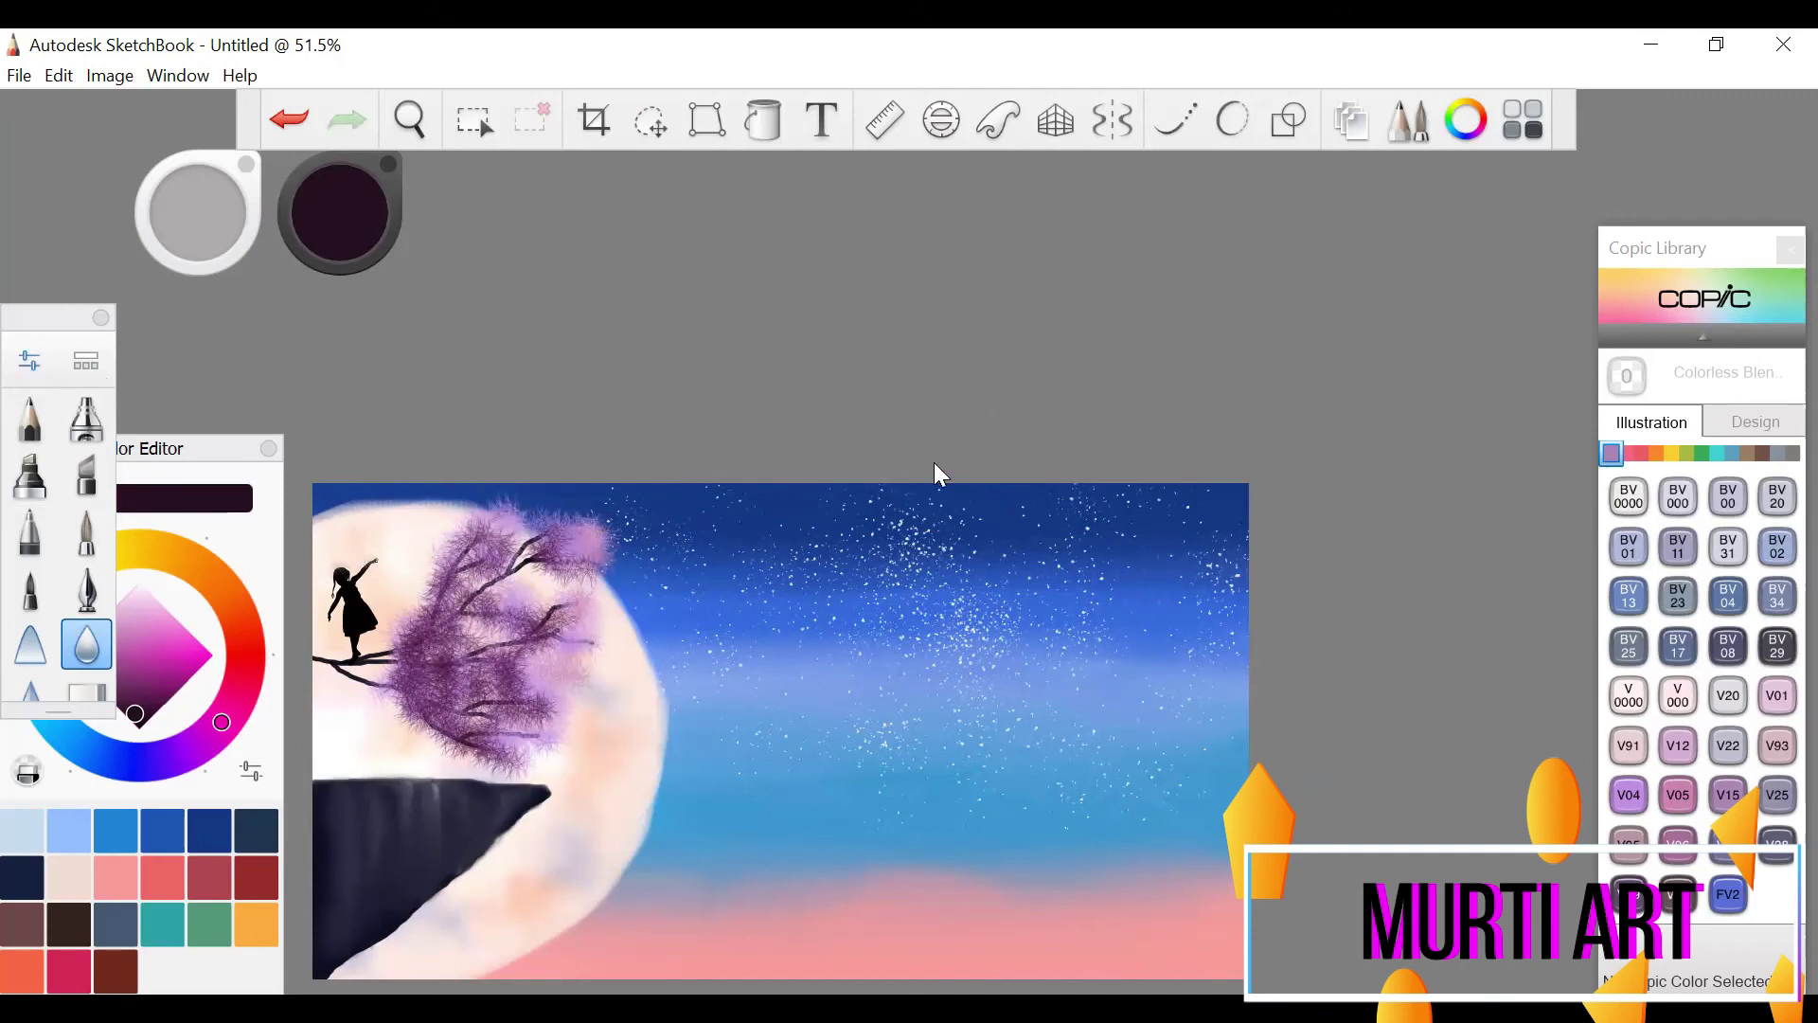
key("ctrl+b")
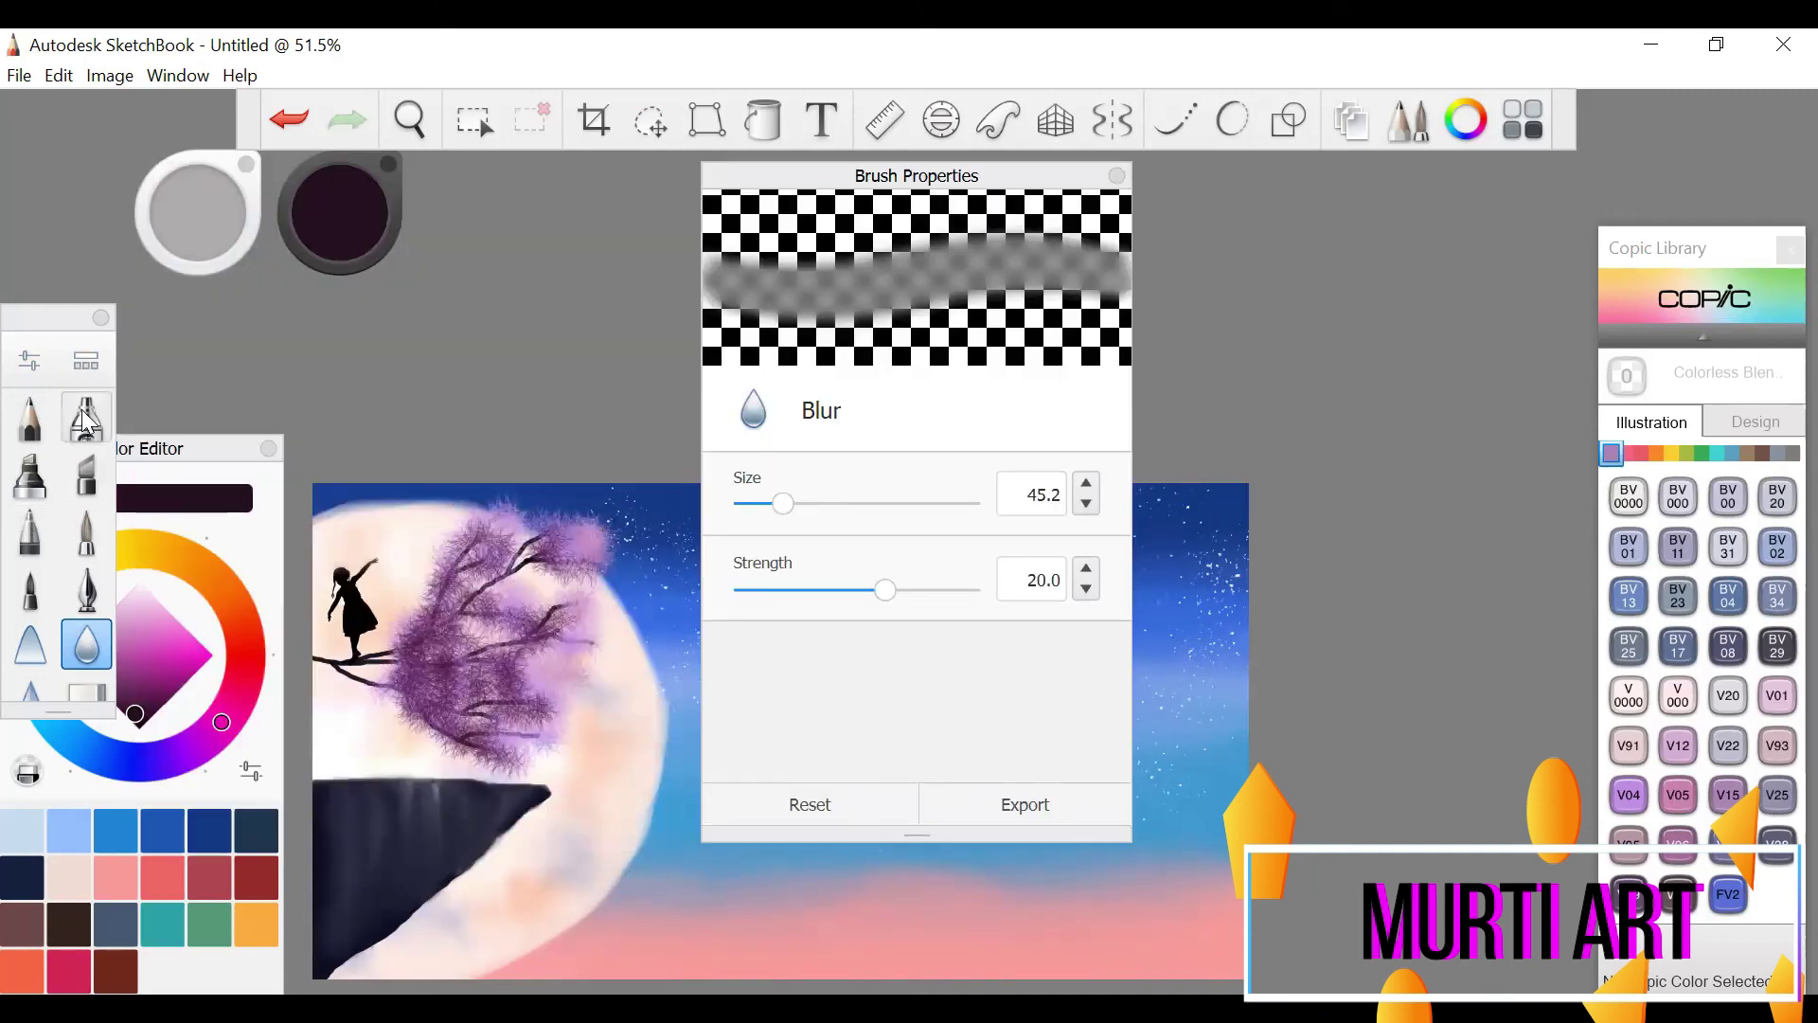
left_click(86, 417)
left_click_drag(389, 530, 411, 527)
left_click_drag(646, 736, 605, 833)
left_click_drag(358, 727, 385, 749)
left_click_drag(516, 873, 531, 848)
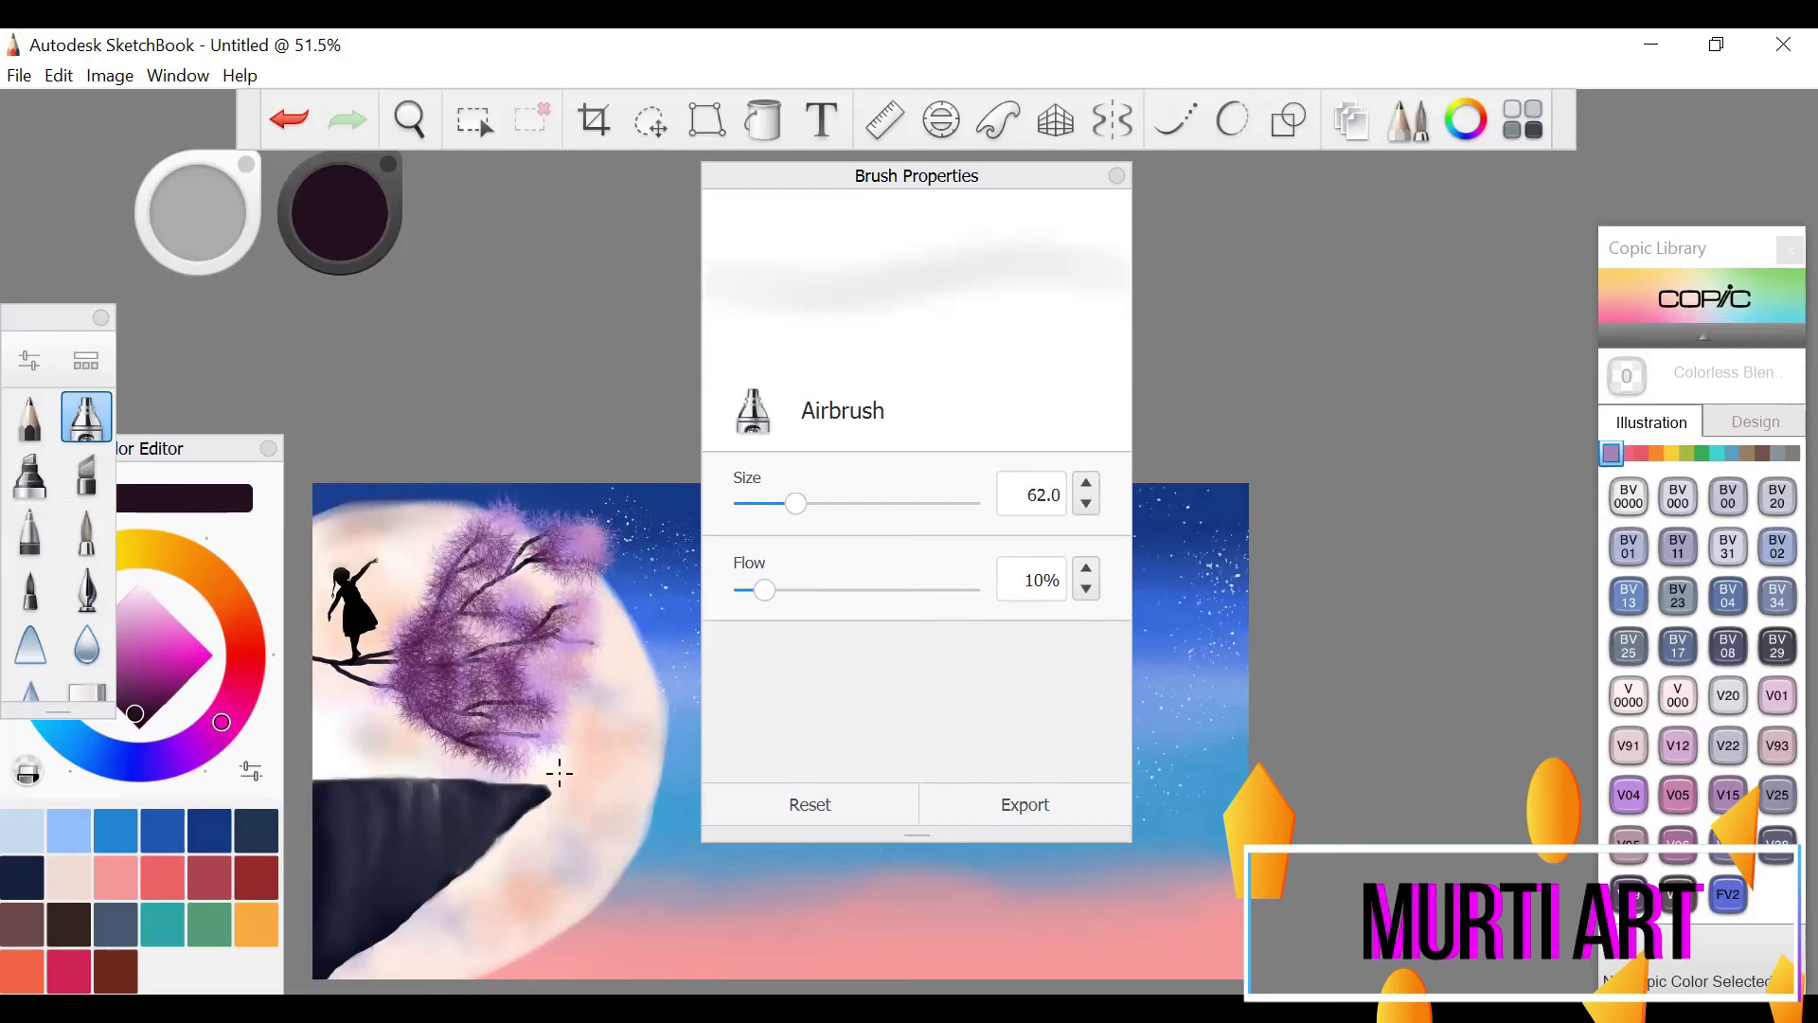
left_click(1118, 177)
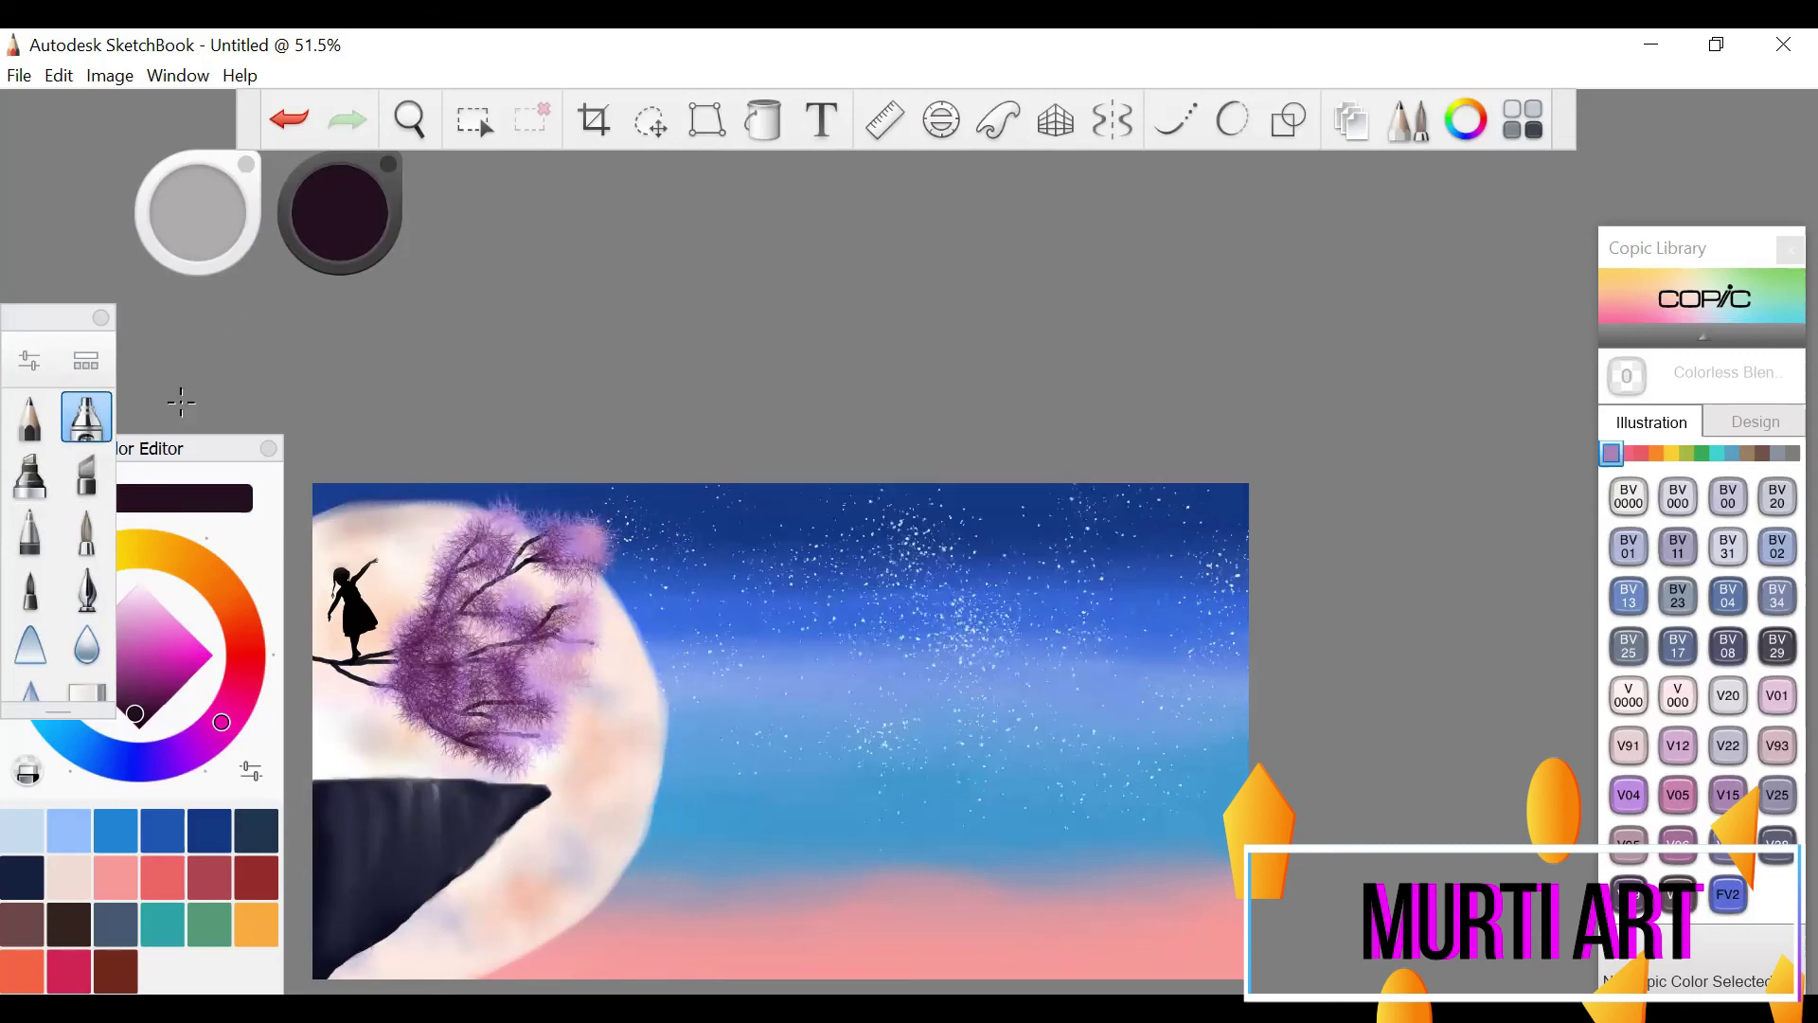
- Scatter pale pink star specks over the lower blue and pink sky with the Speckled brush
left_click(86, 360)
left_click(178, 664)
left_click(656, 172)
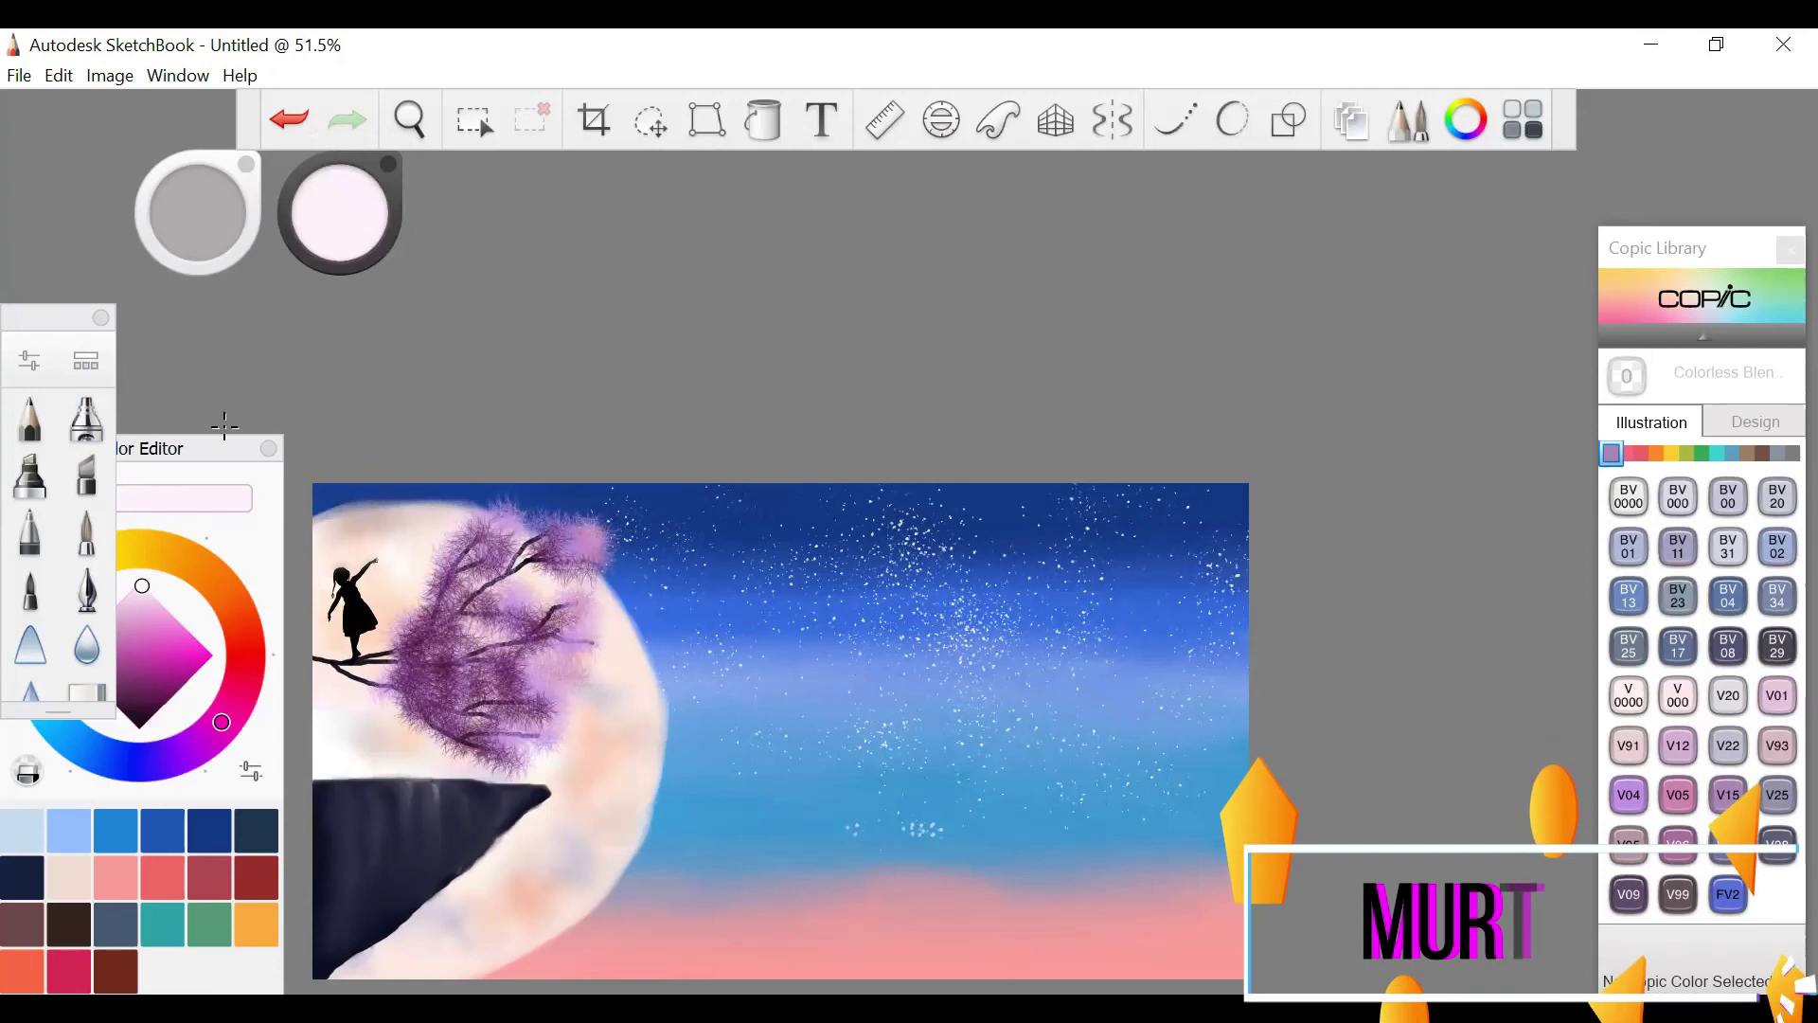
left_click(87, 360)
left_click(374, 466)
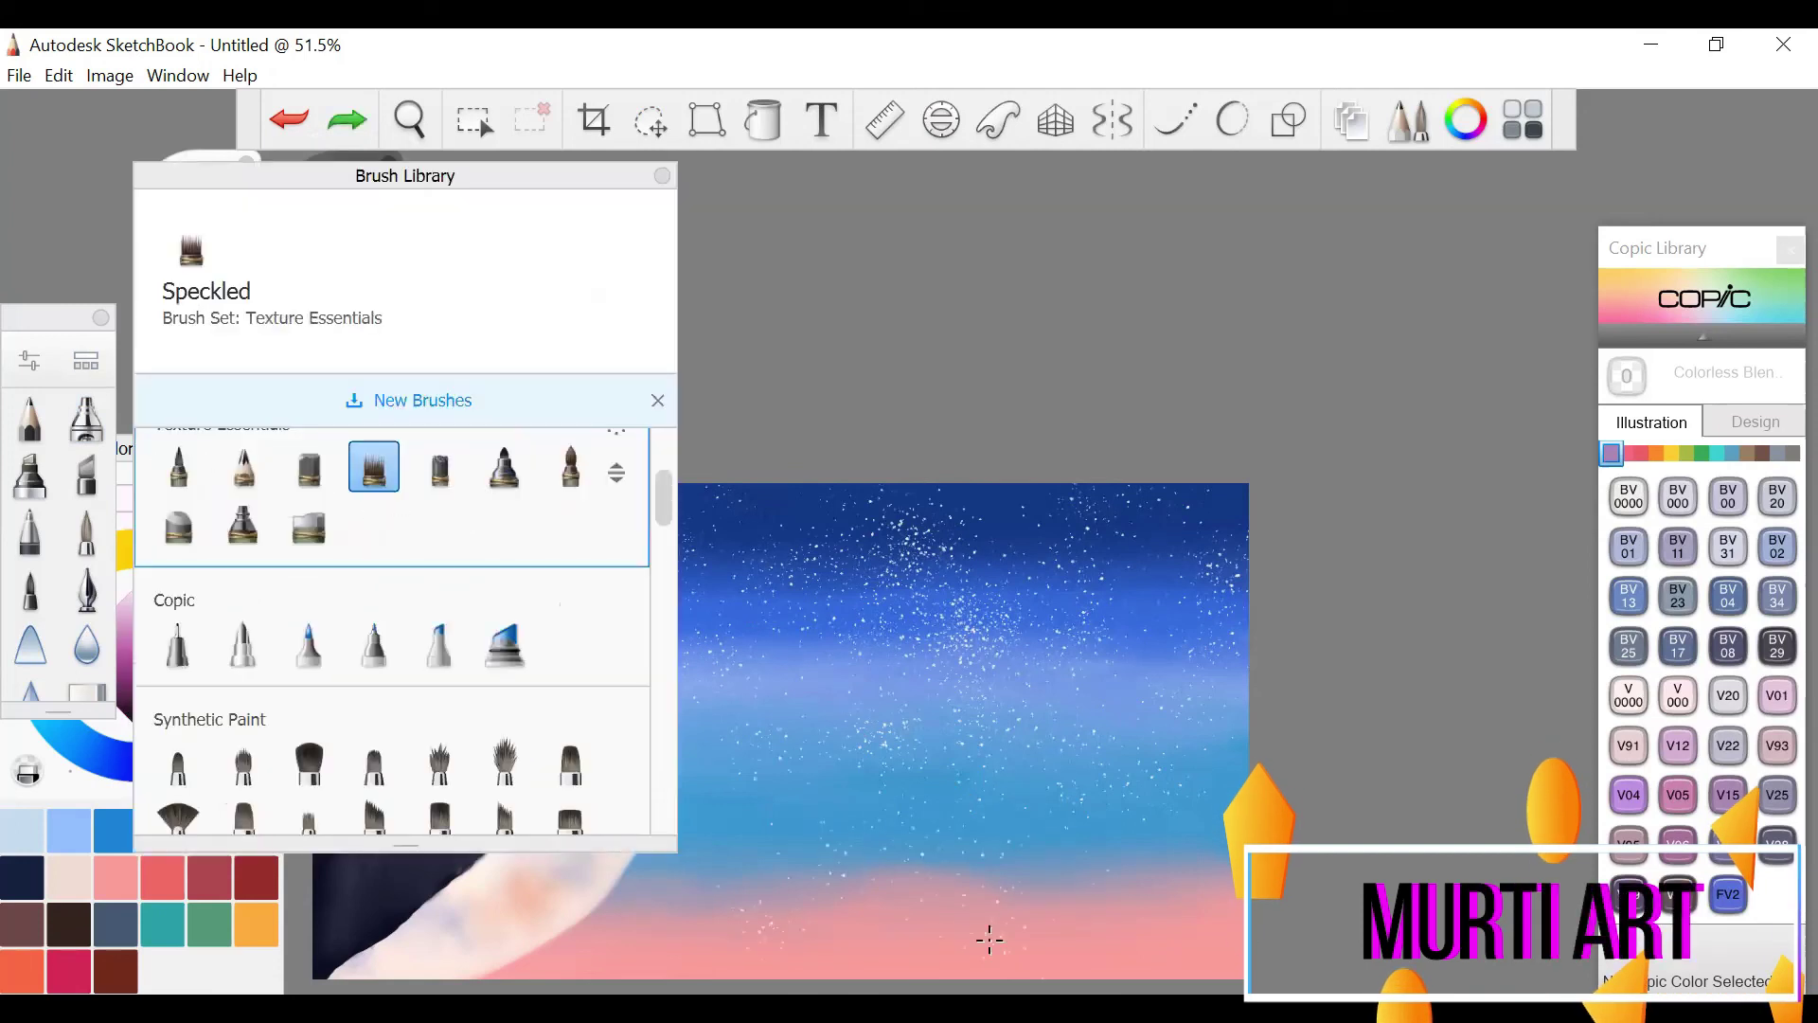
left_click(662, 176)
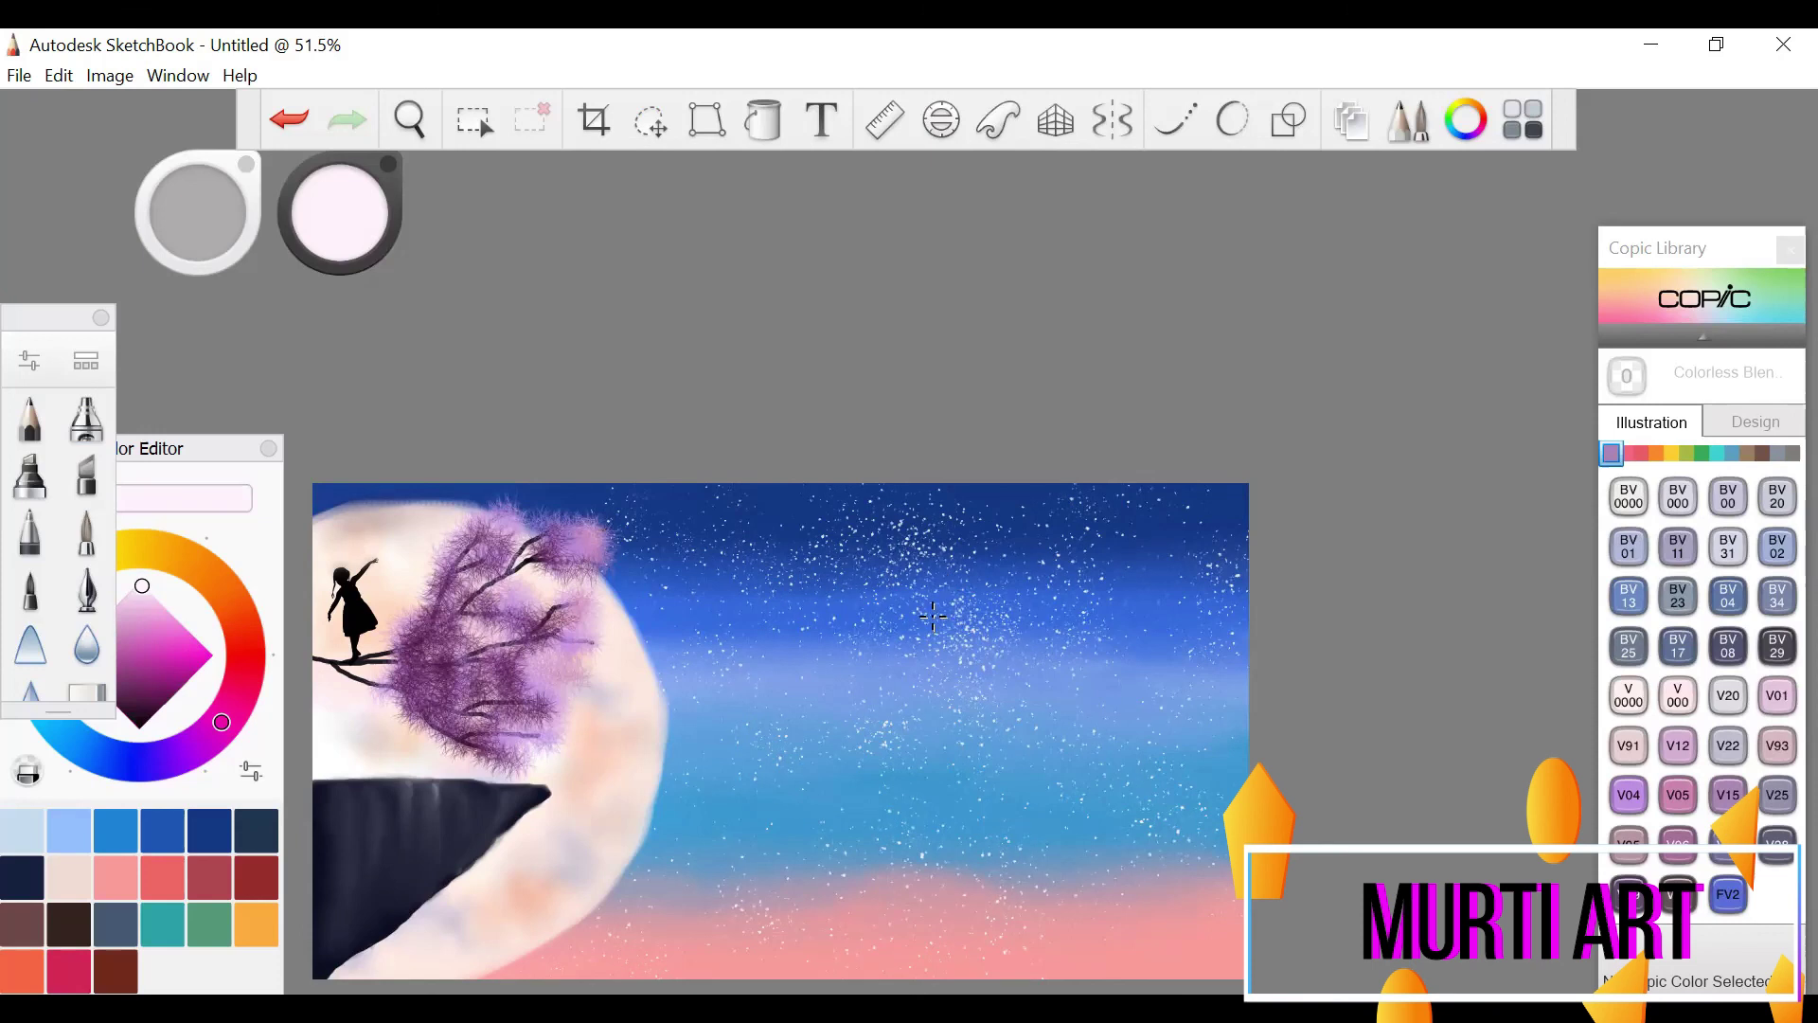
- Save the painting as the TIFF file ART#13
left_click(19, 74)
left_click(70, 257)
left_click(642, 727)
- Save the painting also as a JPEG named ART#14 in the Pictures folder
left_click(19, 75)
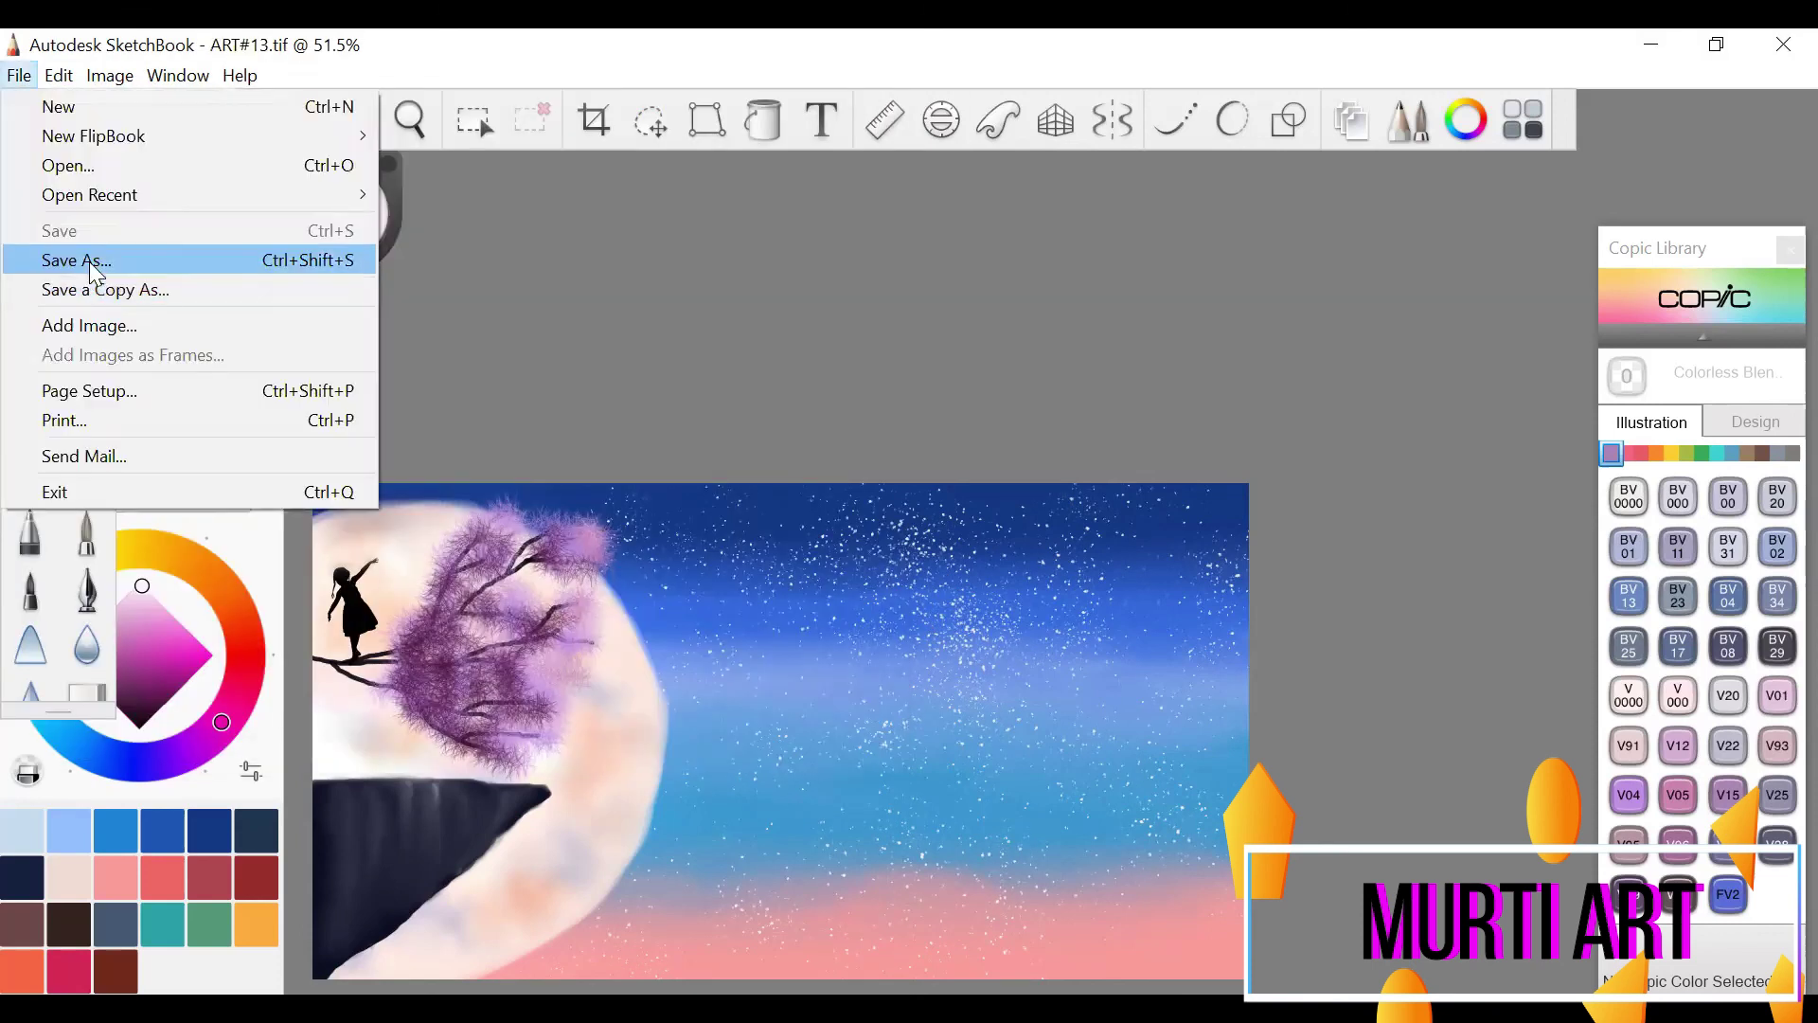
left_click(95, 273)
left_click(663, 646)
left_click(434, 718)
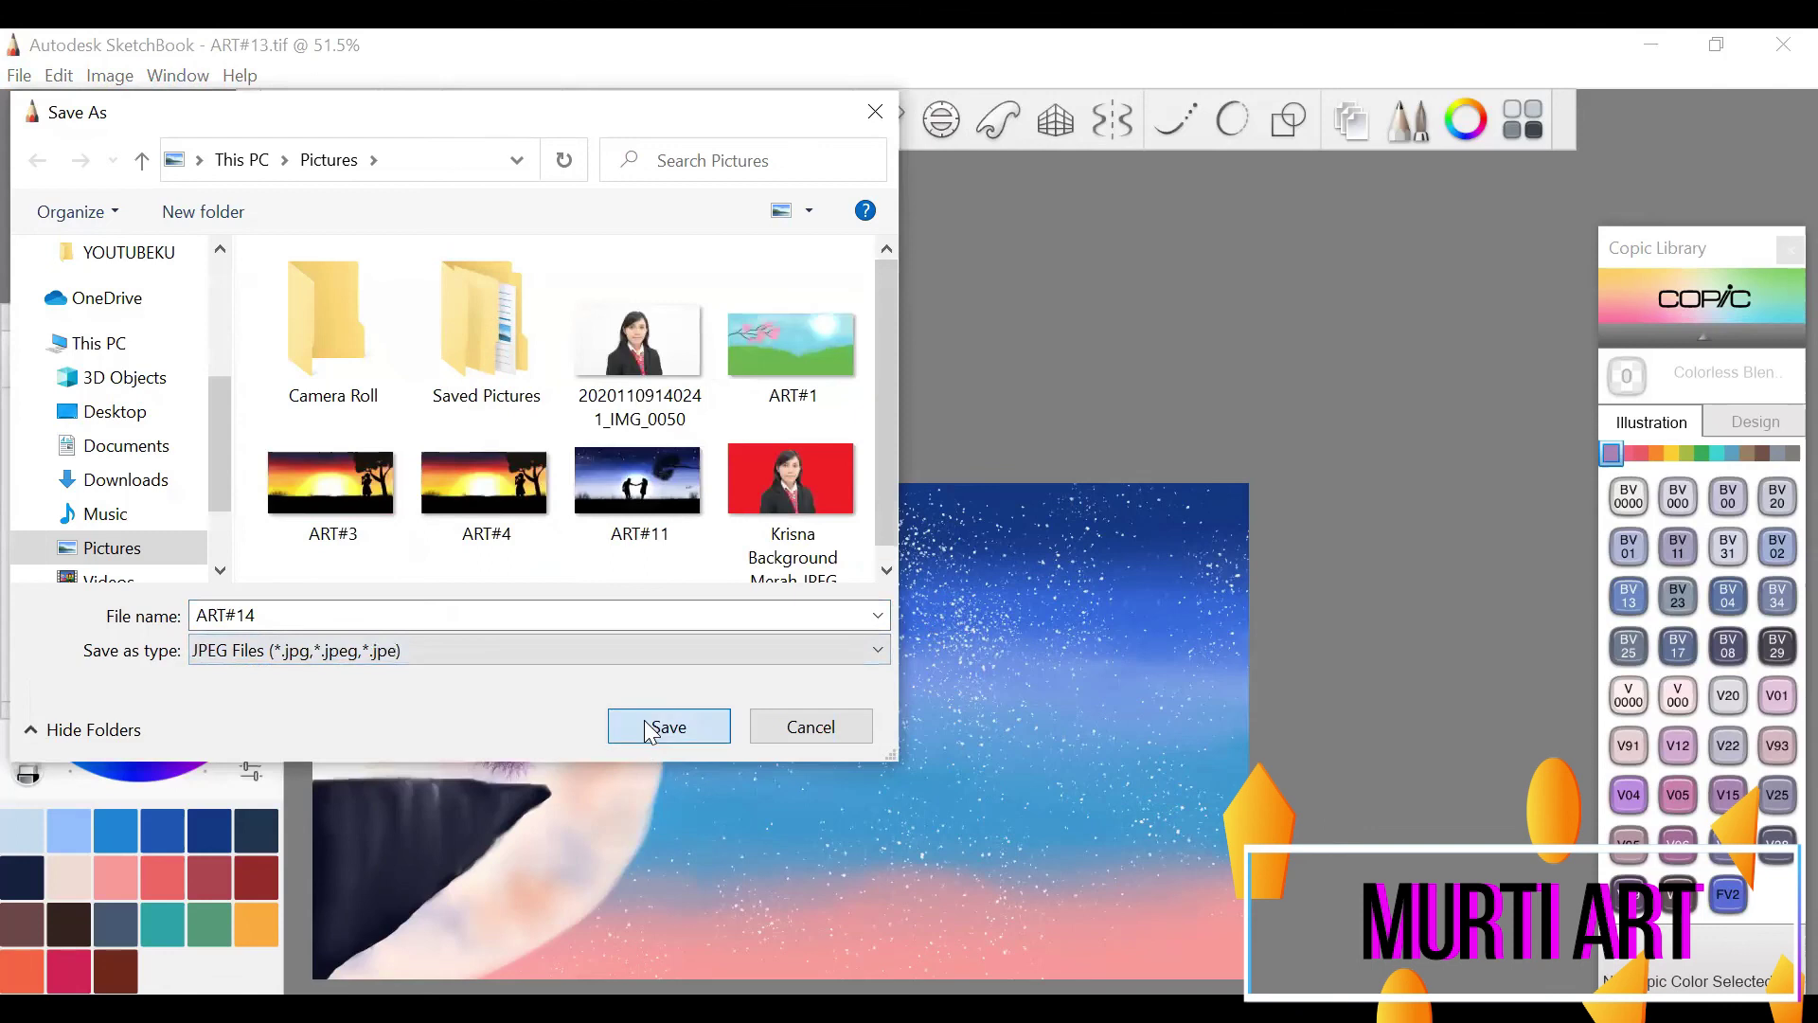
left_click(644, 722)
left_click(943, 661)
left_click(18, 75)
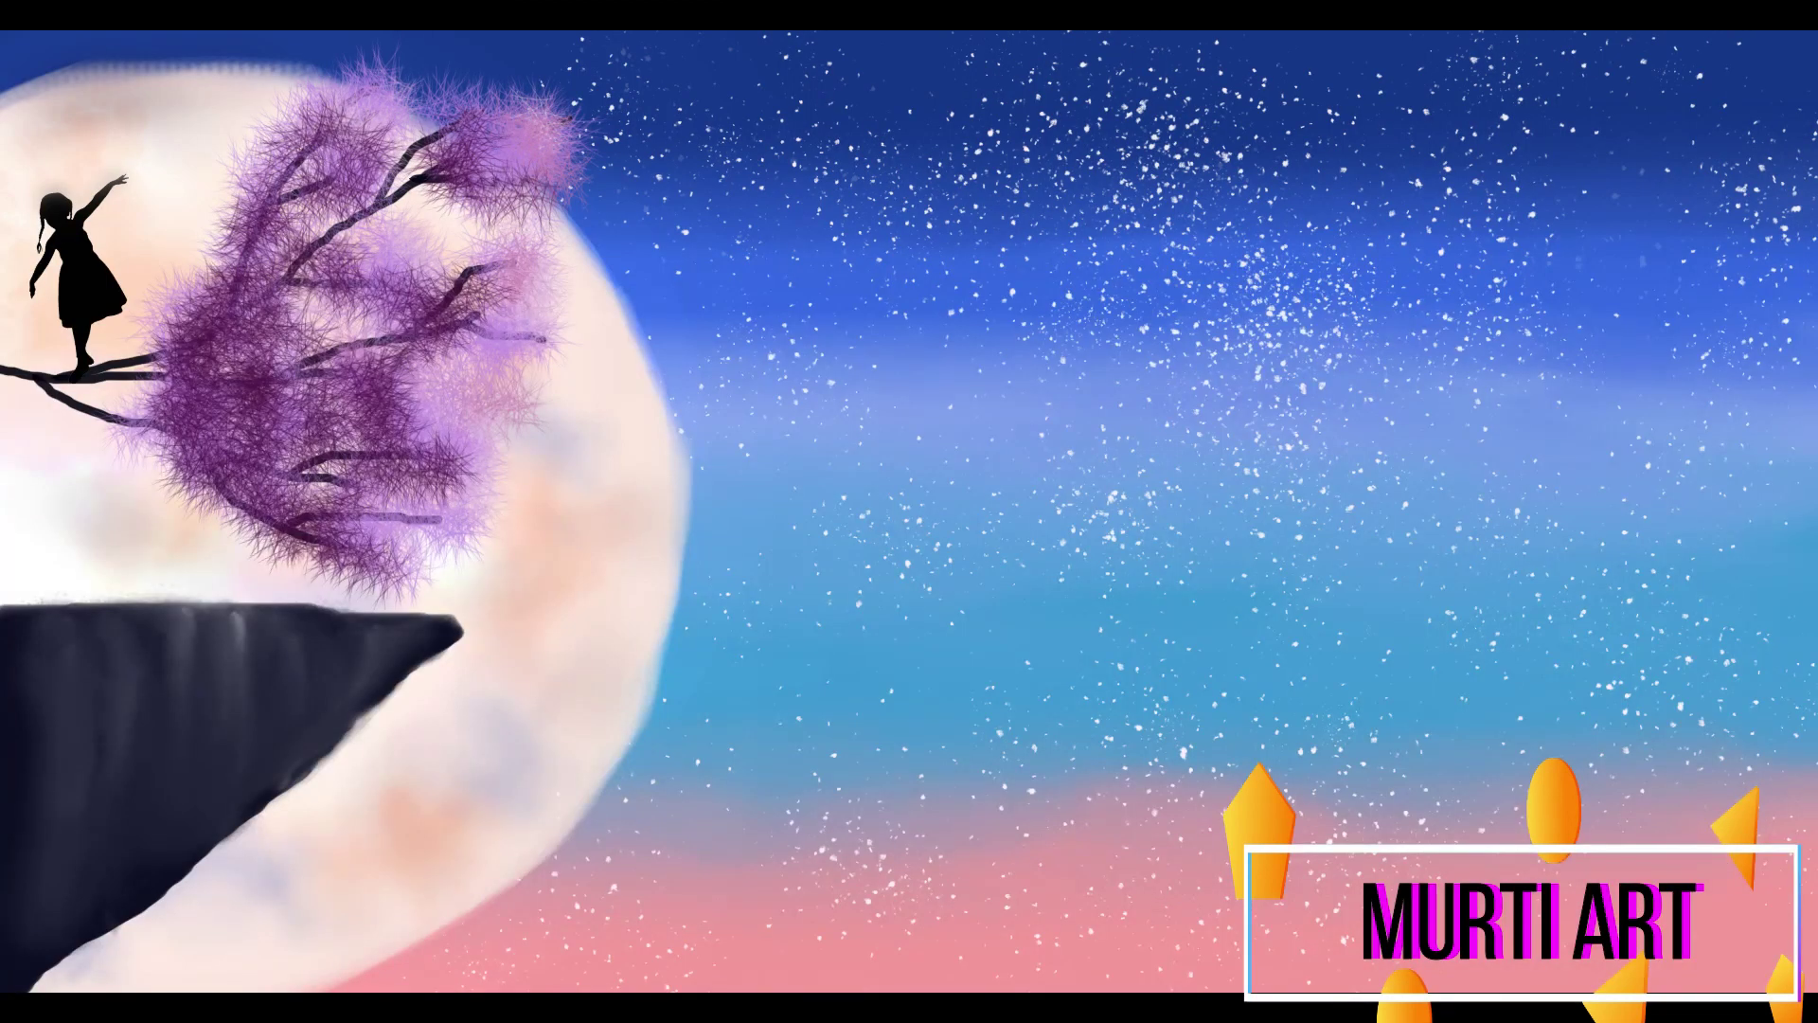